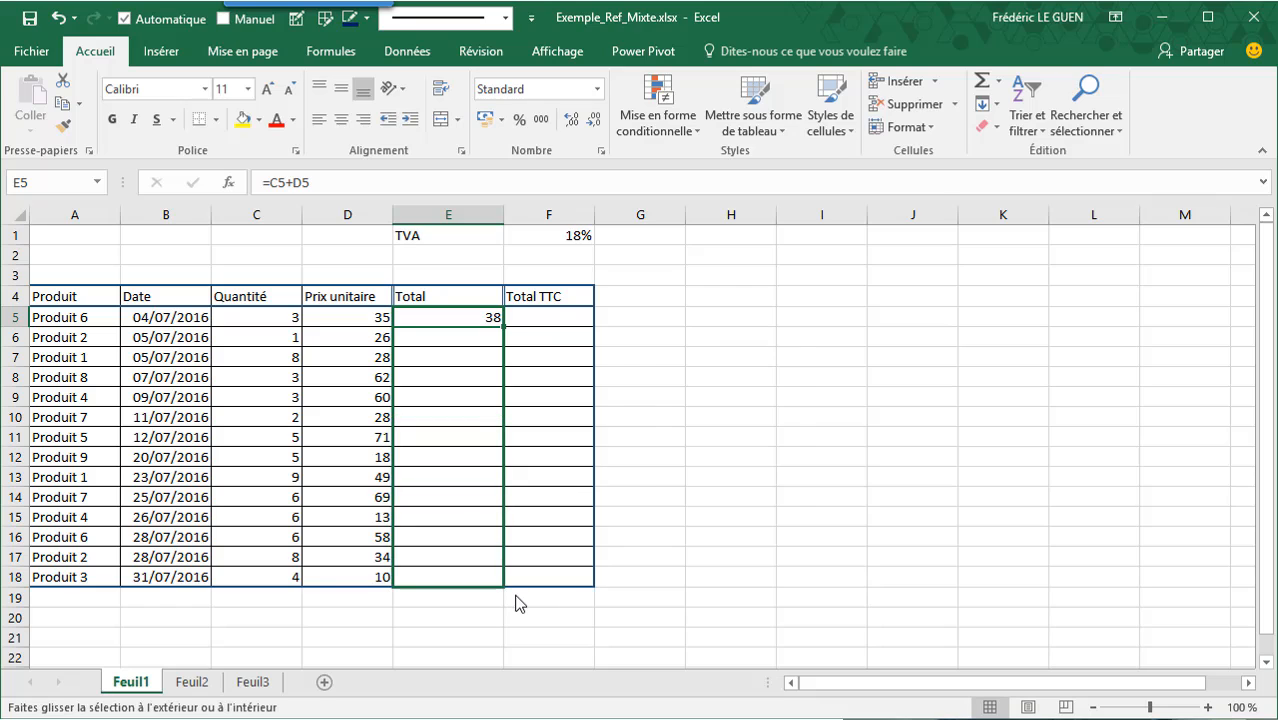
# - Fill the Total formula from E5 down to E18 and check the copied formulas in E7, E9 and E11
pyautogui.click(612, 387)
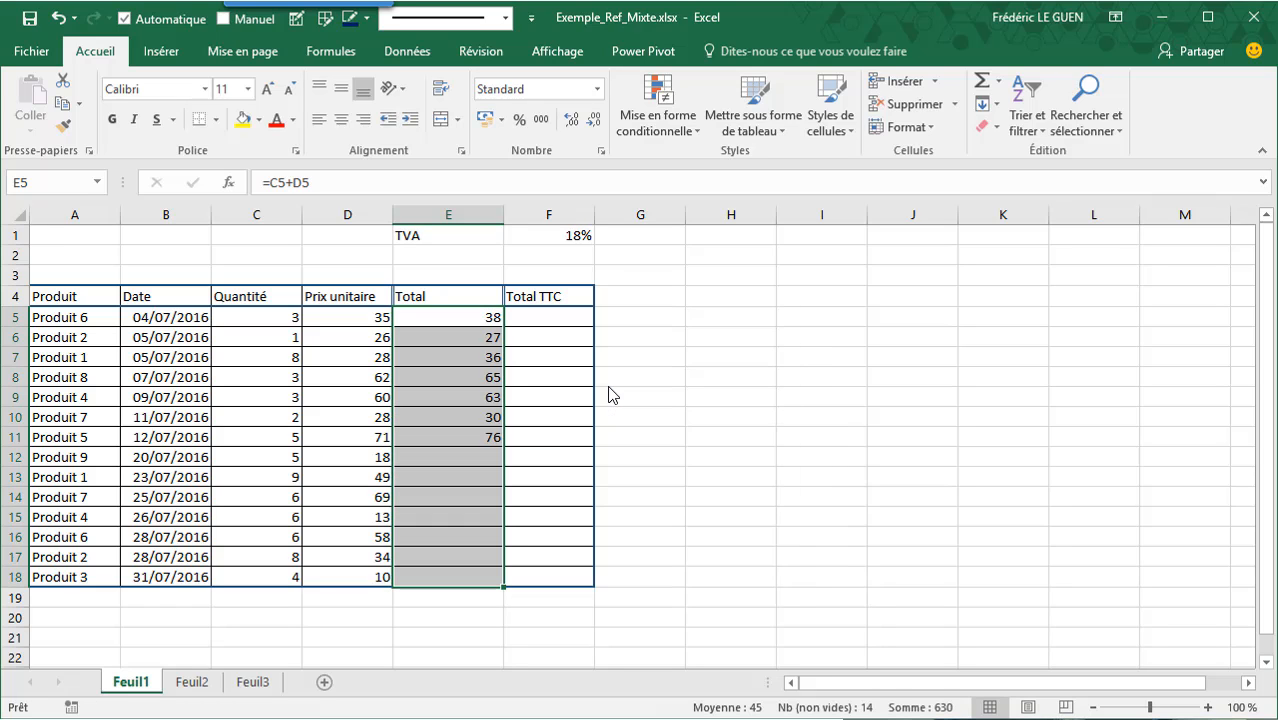
pyautogui.click(475, 360)
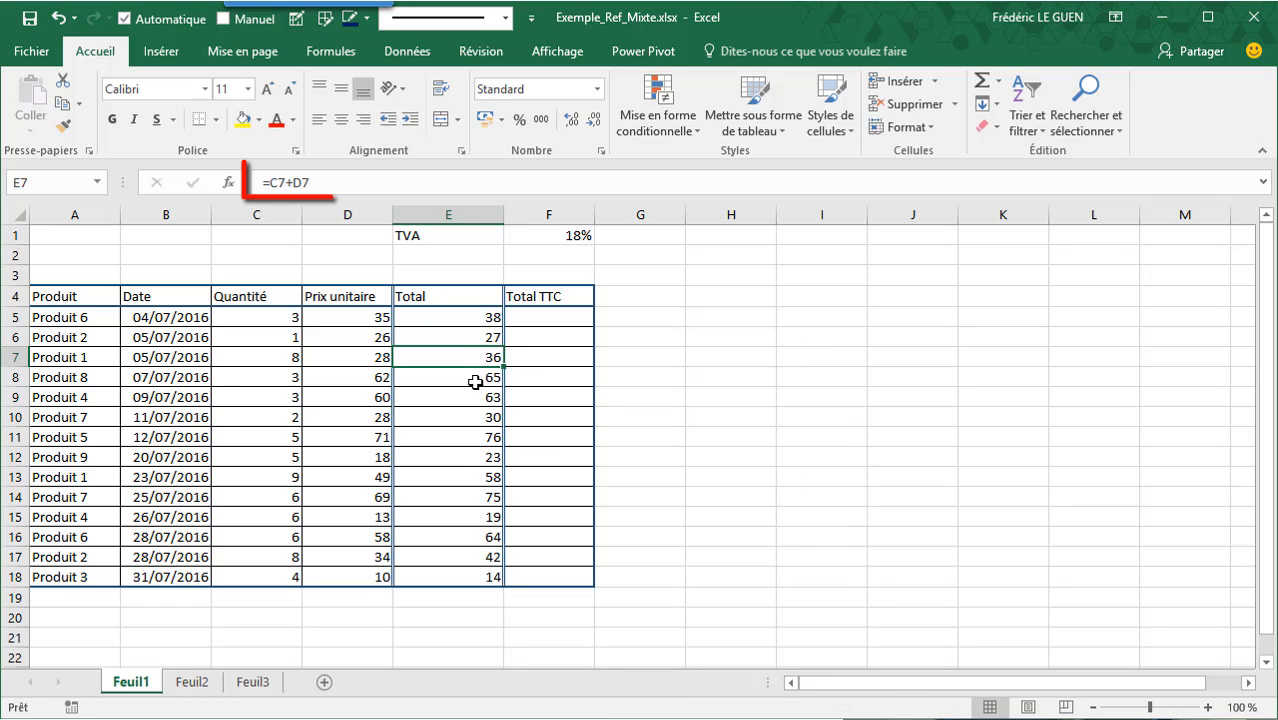
pyautogui.click(474, 397)
pyautogui.click(473, 441)
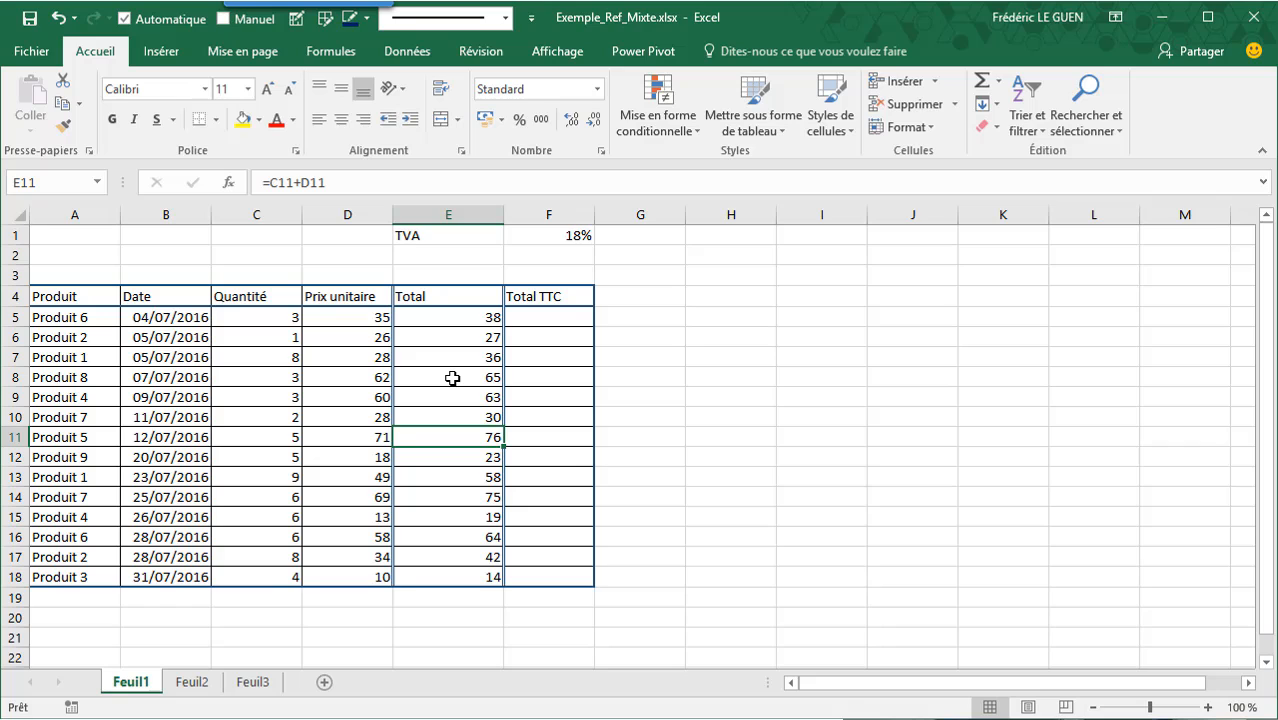
# - Enter the formula =E5*(1+$F$1) in F5 to calculate the first Total TTC with an absolute reference to the TVA rate
pyautogui.click(531, 320)
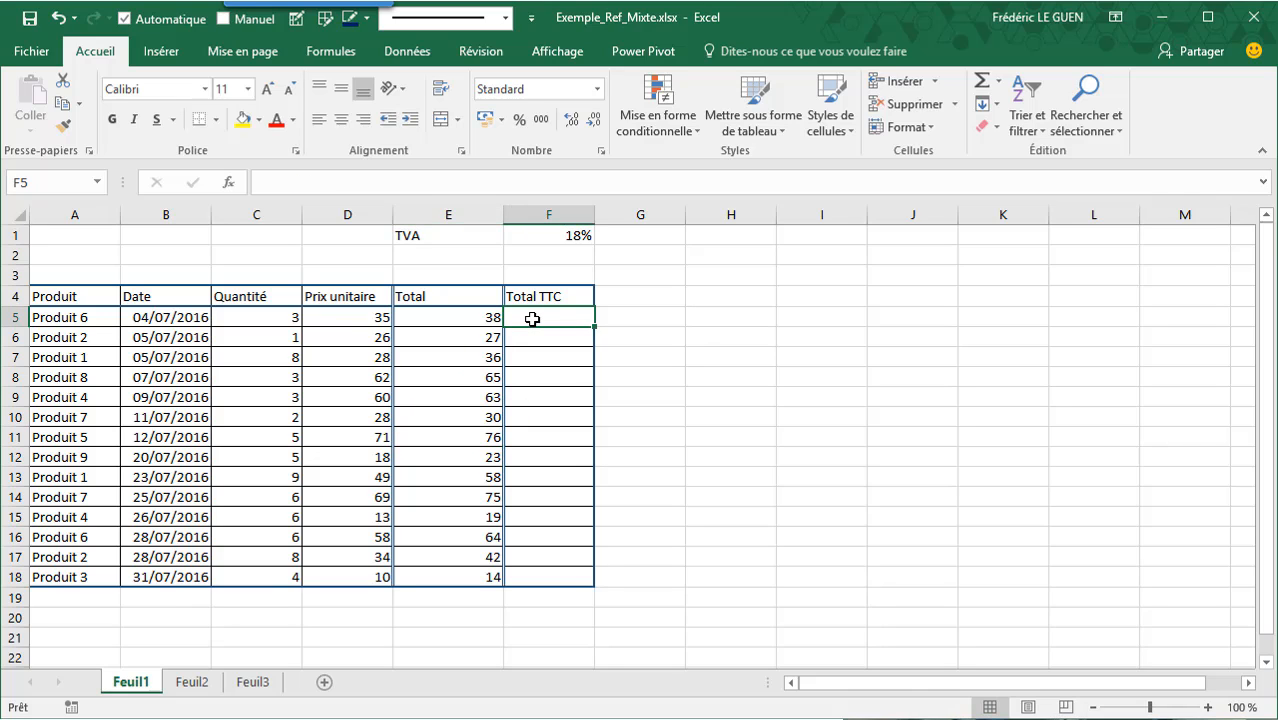
pyautogui.write('=')
pyautogui.press('Left')
pyautogui.write('*(')
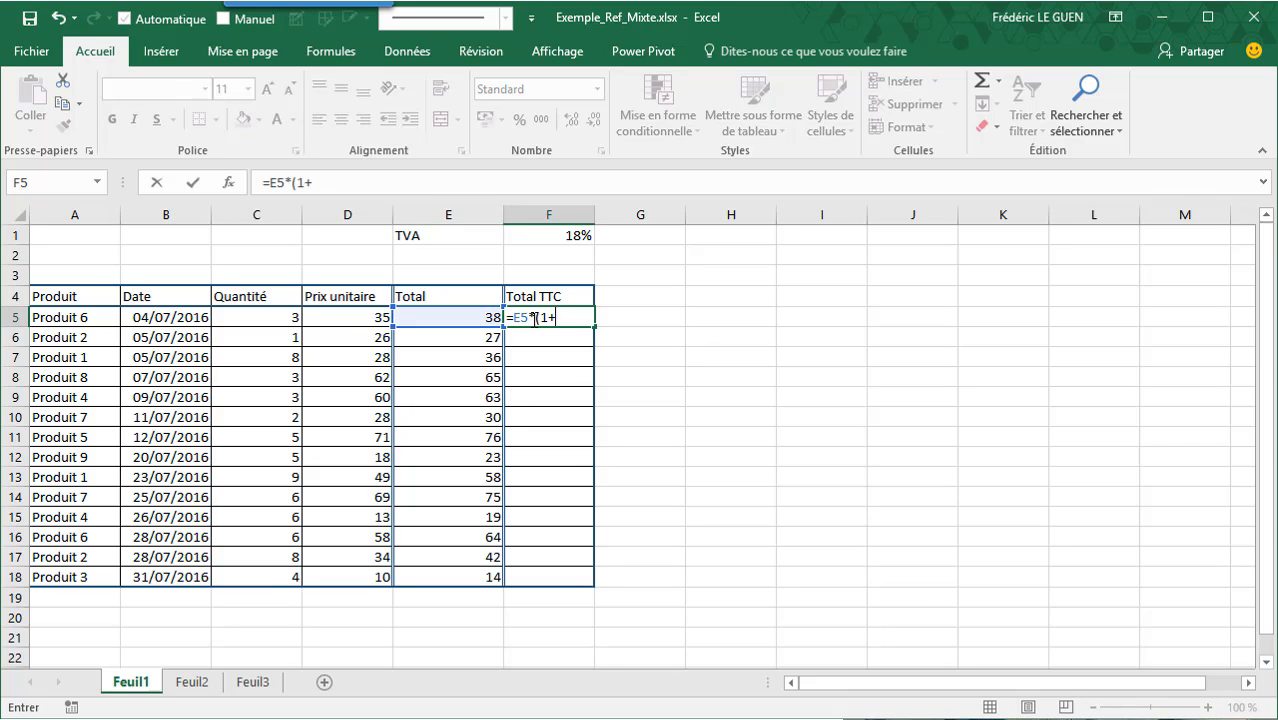
pyautogui.write('1+')
pyautogui.click(539, 234)
pyautogui.press('F4')
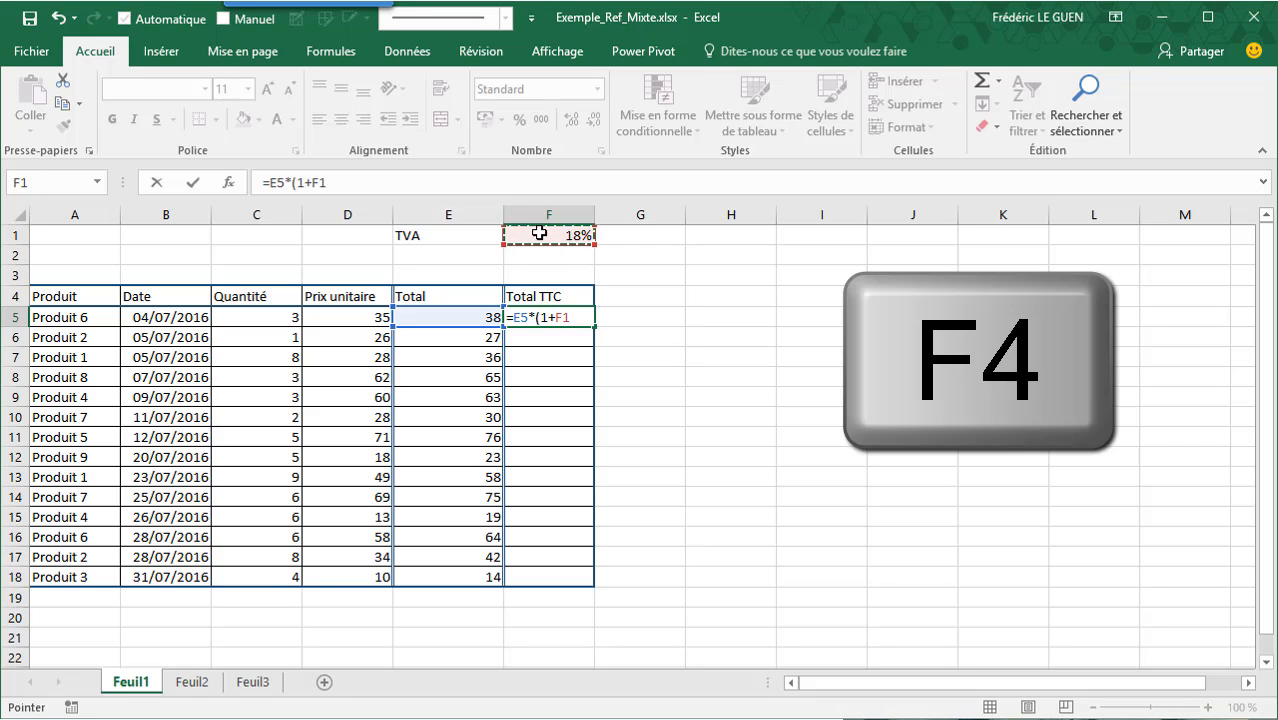
pyautogui.write(')')
pyautogui.press('Return')
# - Fill the Total TTC formula from F5 down to F18 without copying the formatting
pyautogui.click(565, 320)
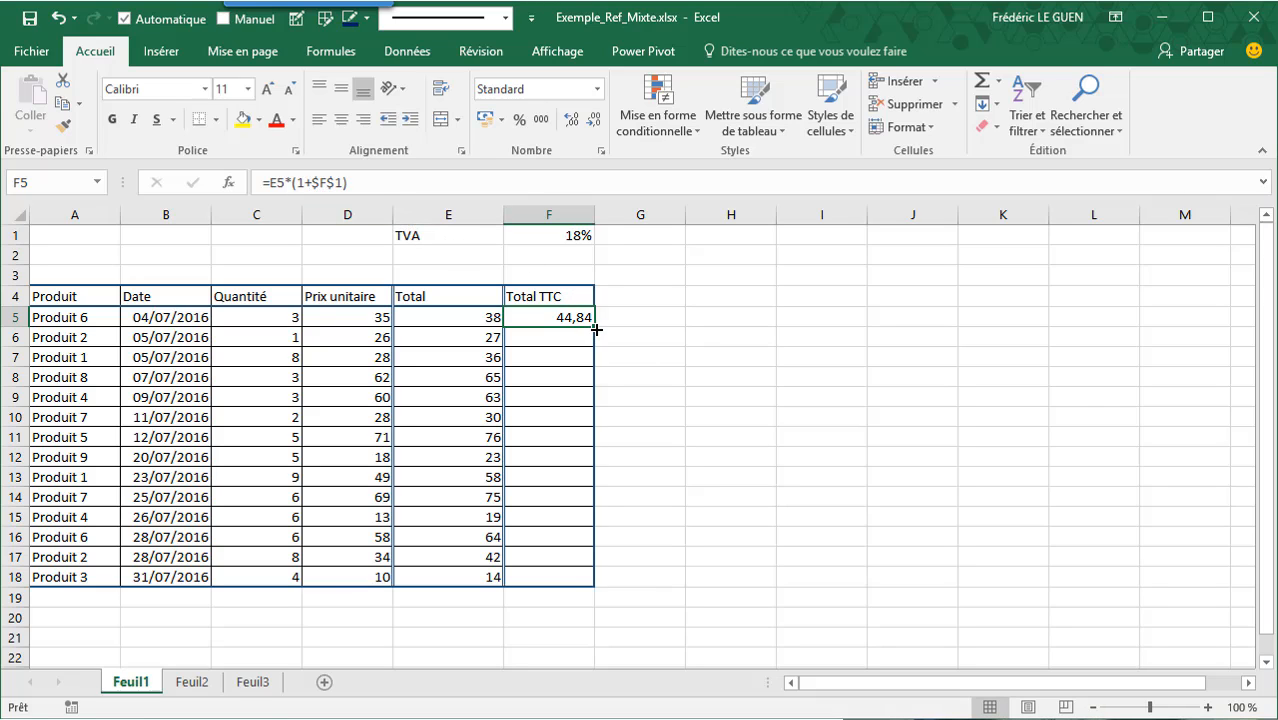
pyautogui.moveTo(596, 329); pyautogui.dragTo(604, 586)
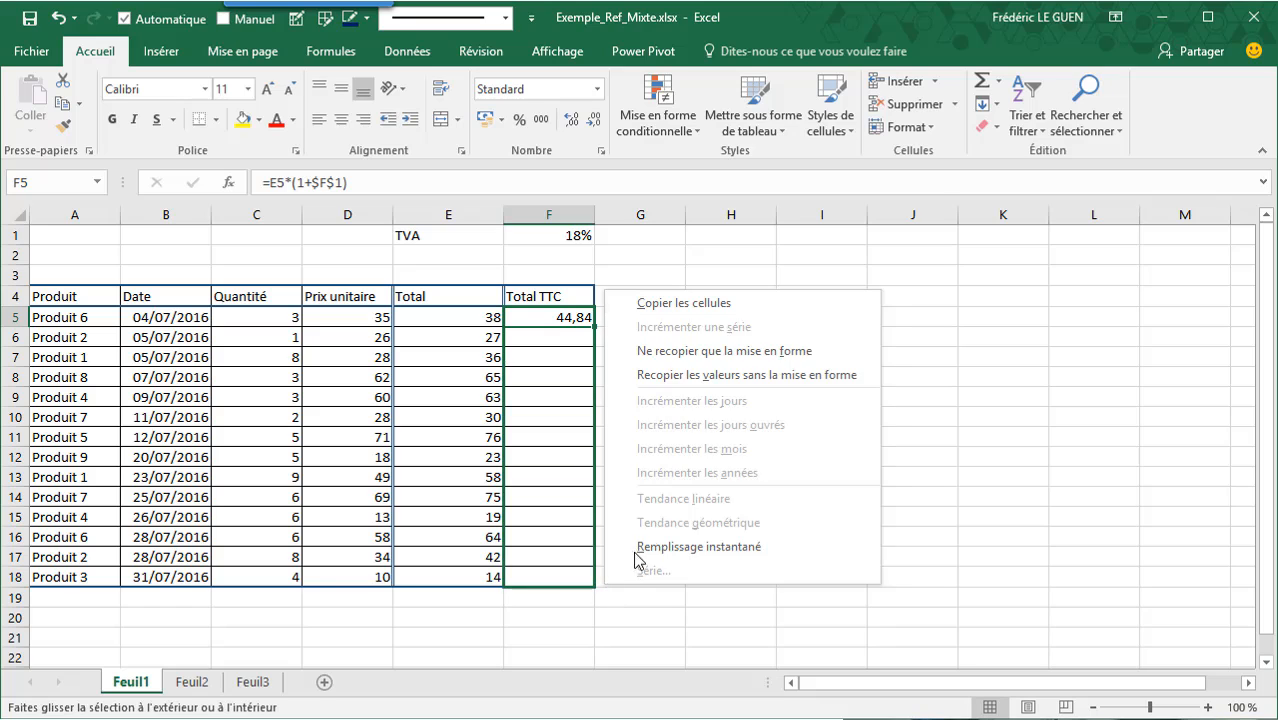
pyautogui.click(718, 376)
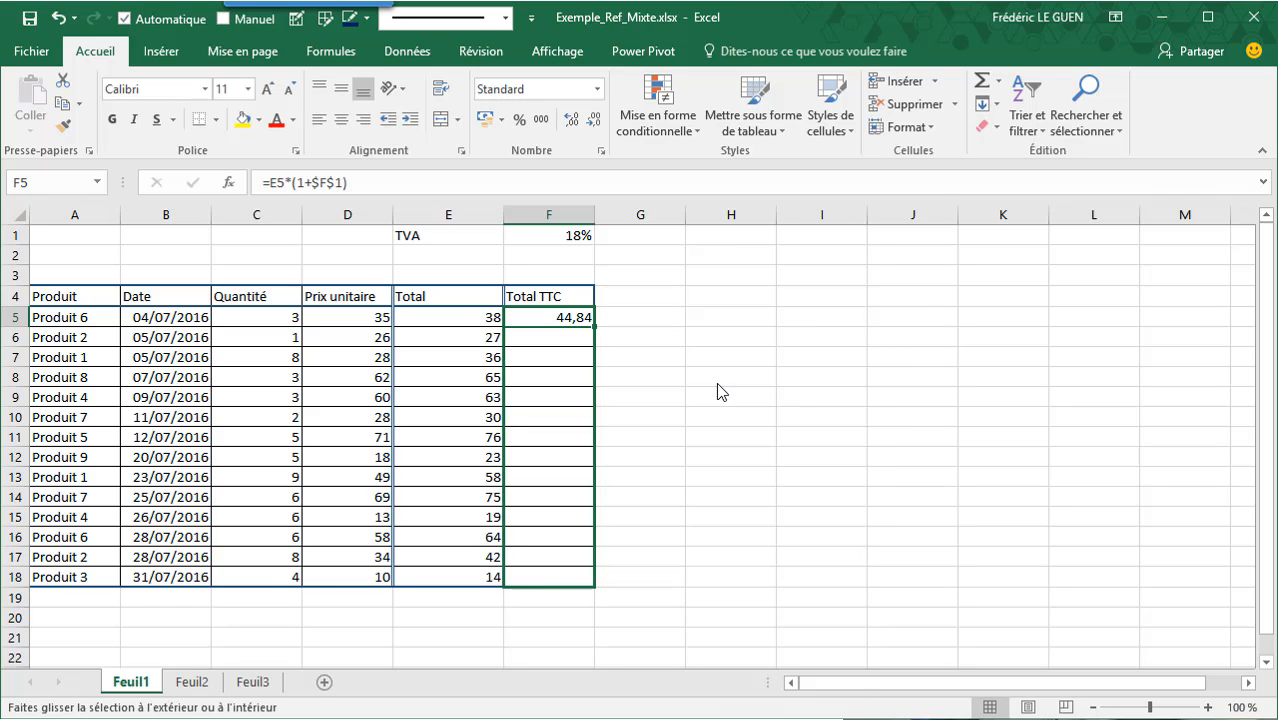
# - Examine the references in the copied Total TTC formulas in F9 and in F11 through F15
pyautogui.click(586, 398)
pyautogui.click(576, 436)
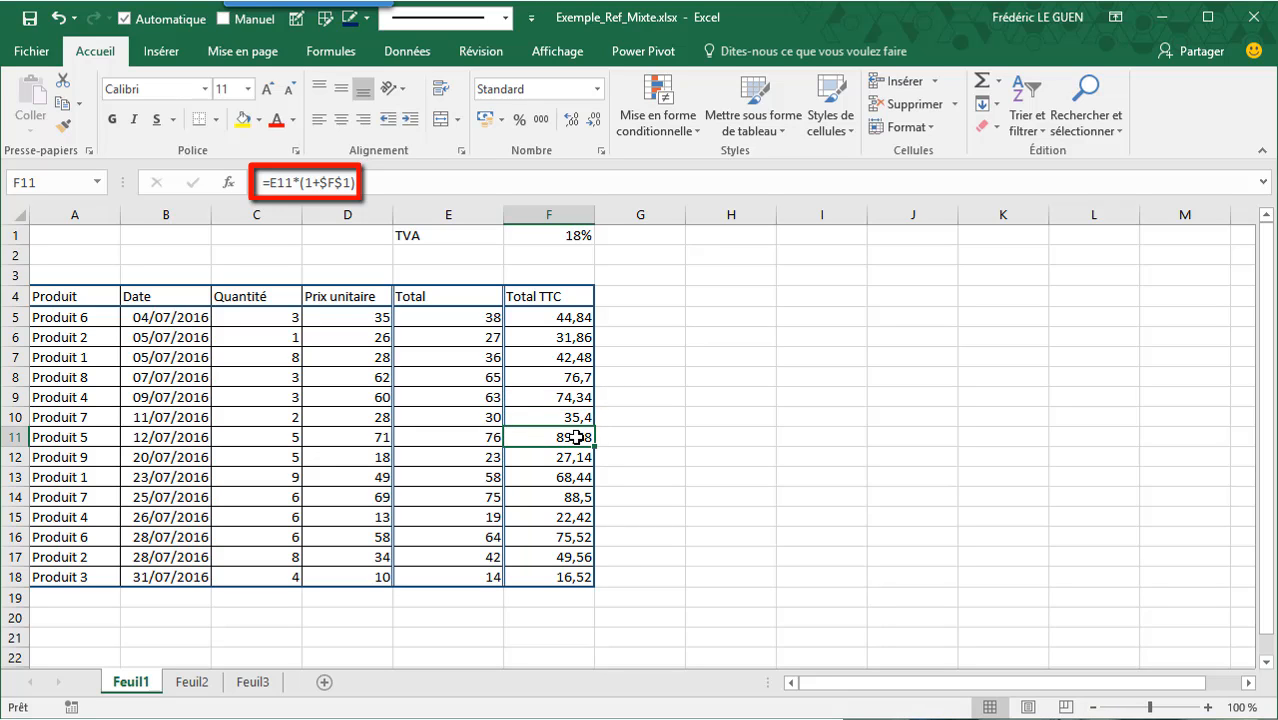
pyautogui.click(576, 457)
pyautogui.click(577, 477)
pyautogui.click(577, 497)
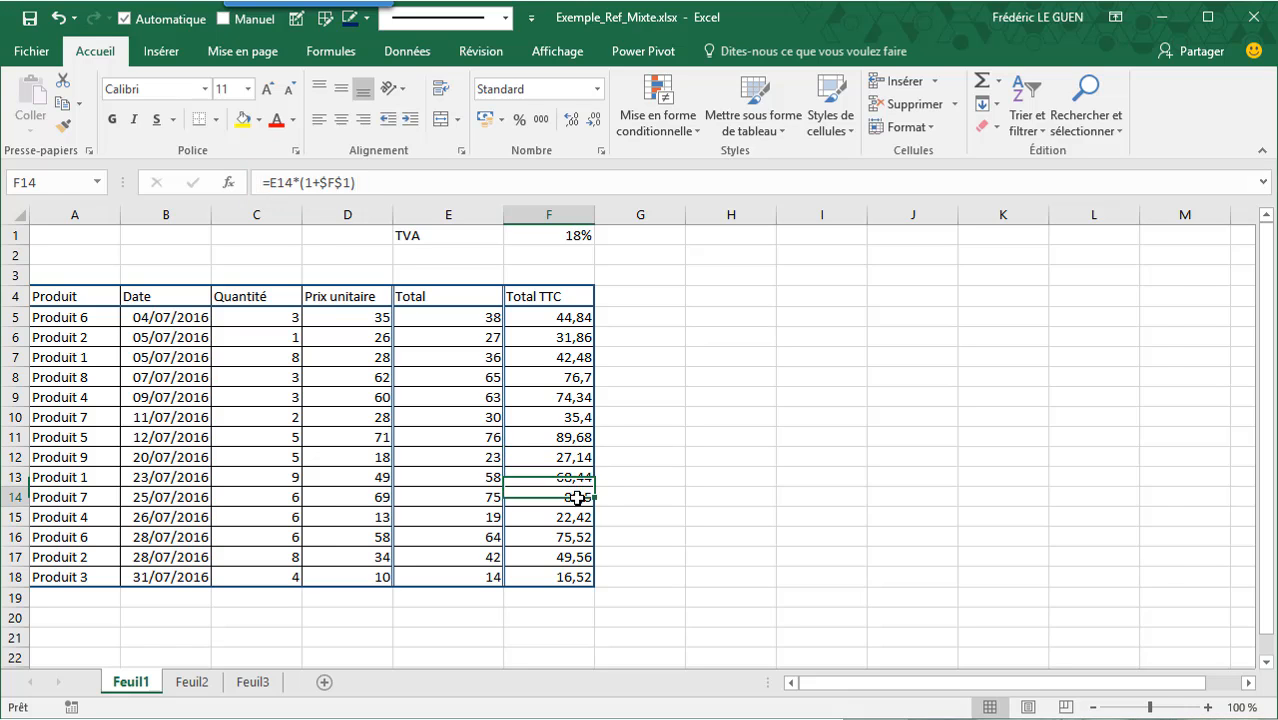
pyautogui.click(576, 517)
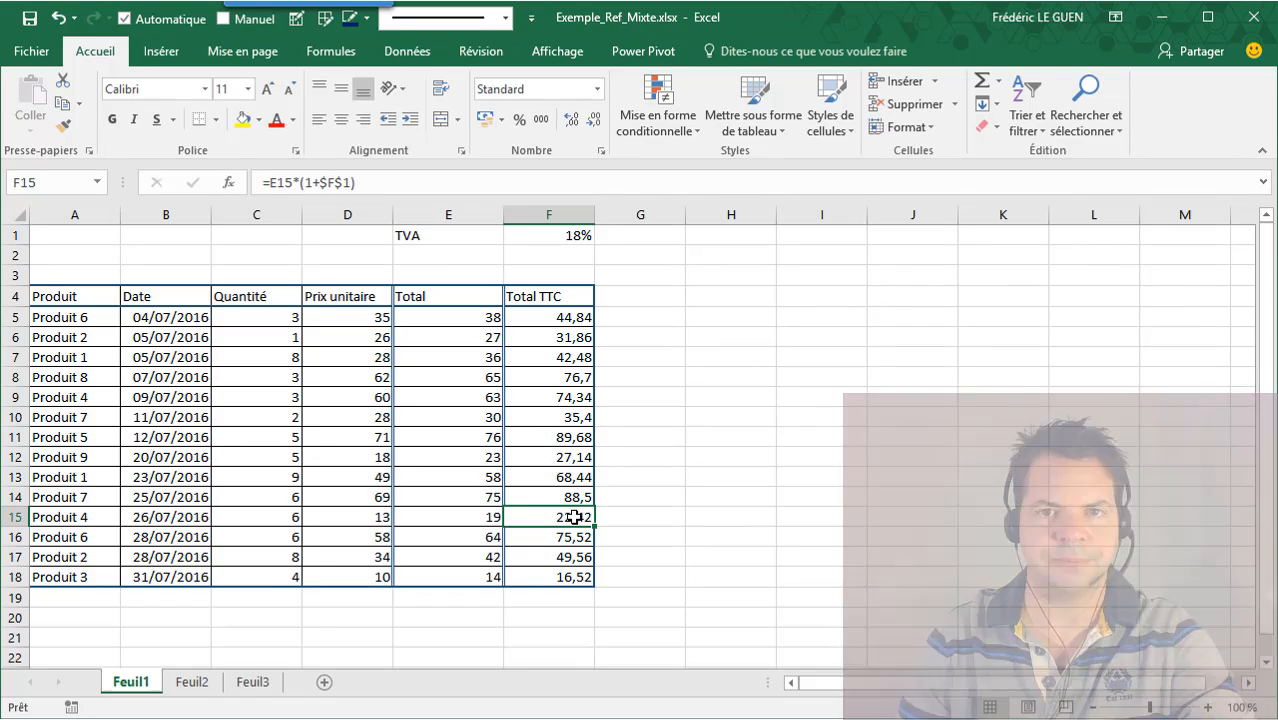
# - On Feuil2, copy the formula in C4 and paste only formulas across C4:L13 to fill the multiplication table
pyautogui.click(194, 682)
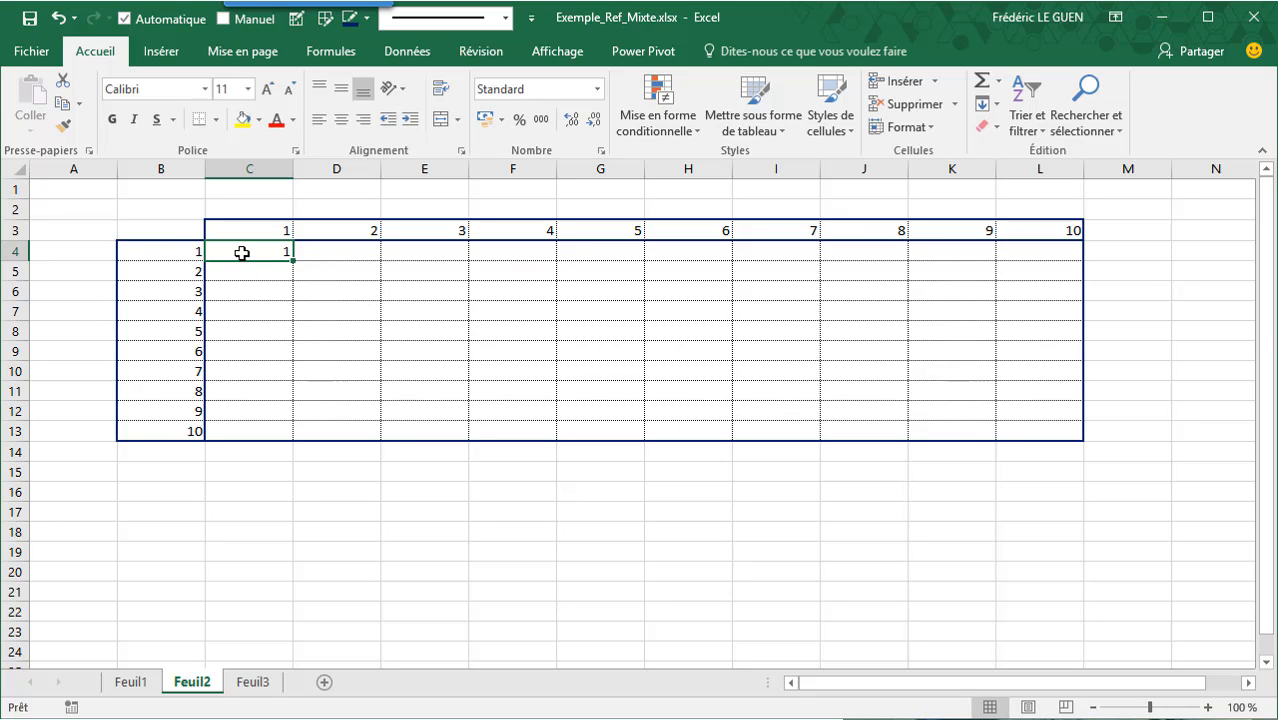
pyautogui.hotkey('ctrl', 'c')
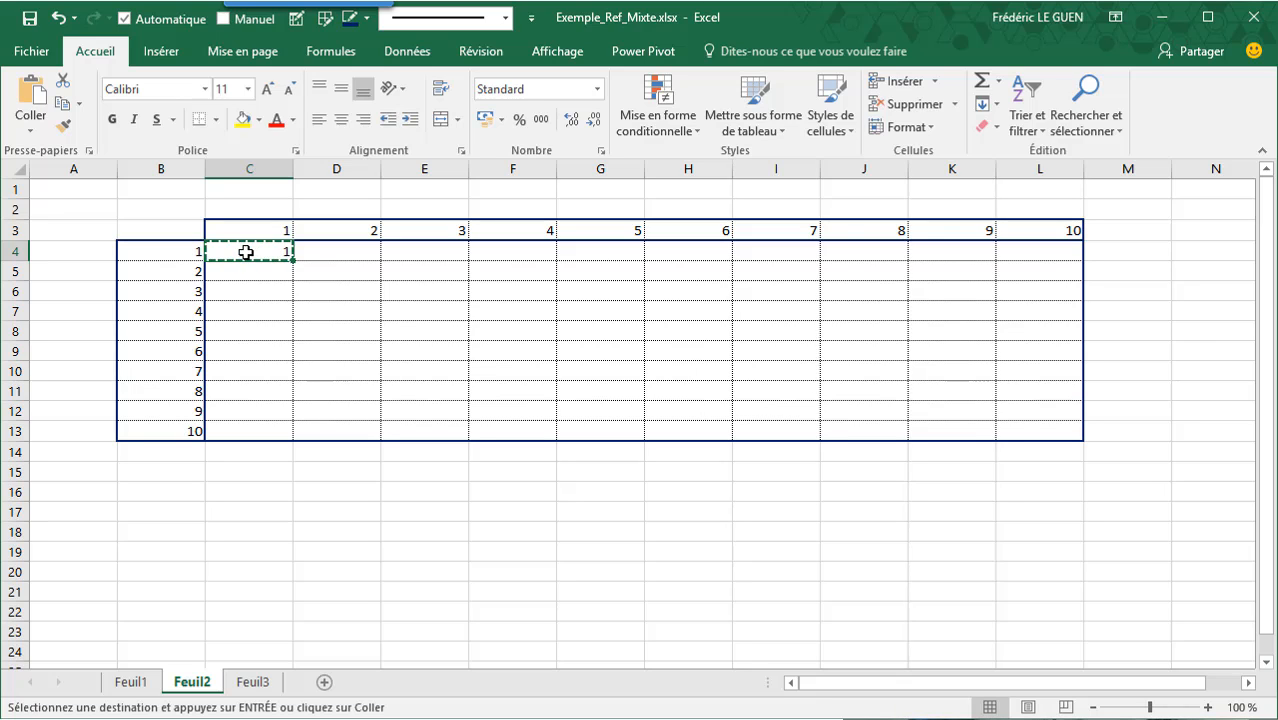
pyautogui.moveTo(248, 252); pyautogui.dragTo(1013, 427)
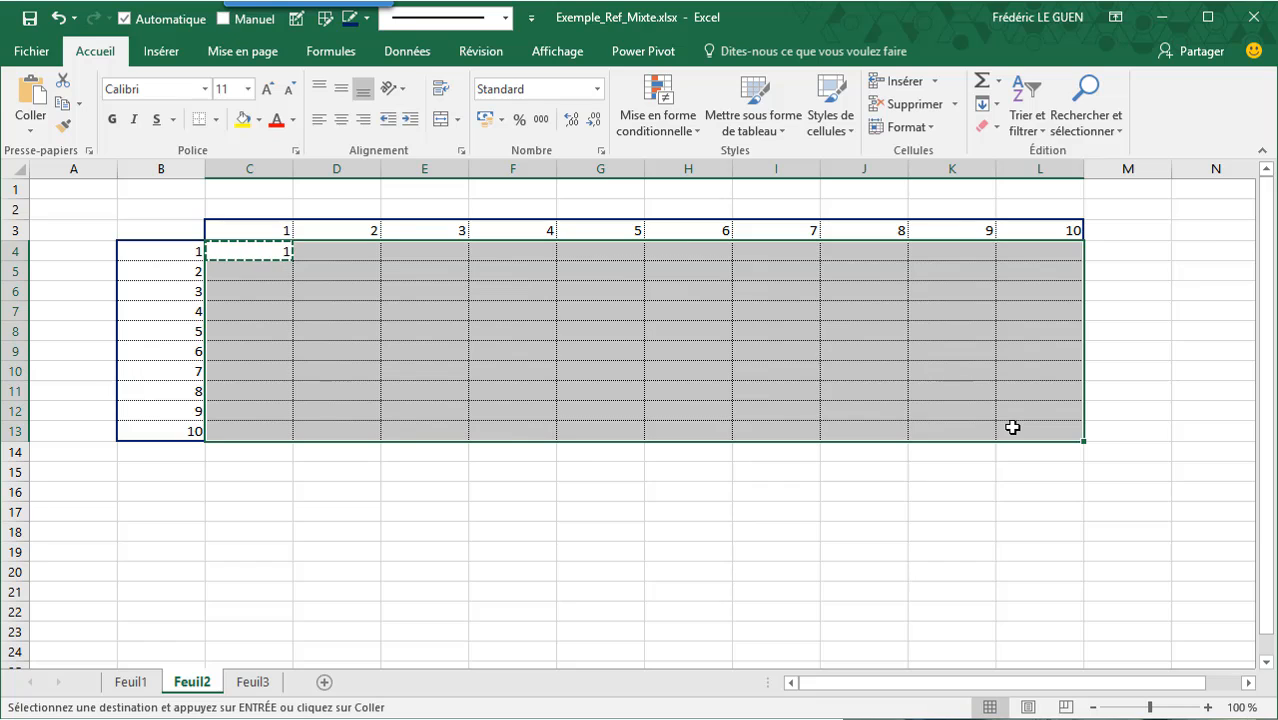
pyautogui.hotkey('ctrl', 'alt', 'v')
pyautogui.click(652, 326)
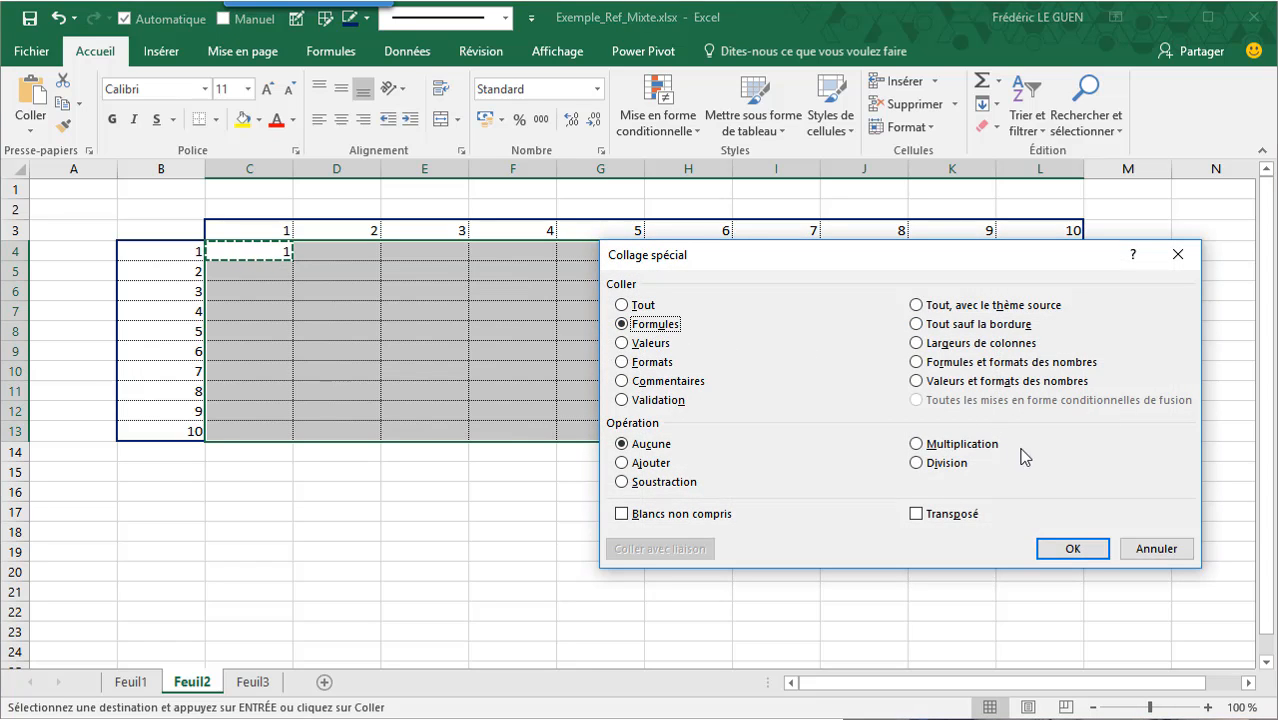
pyautogui.click(1067, 547)
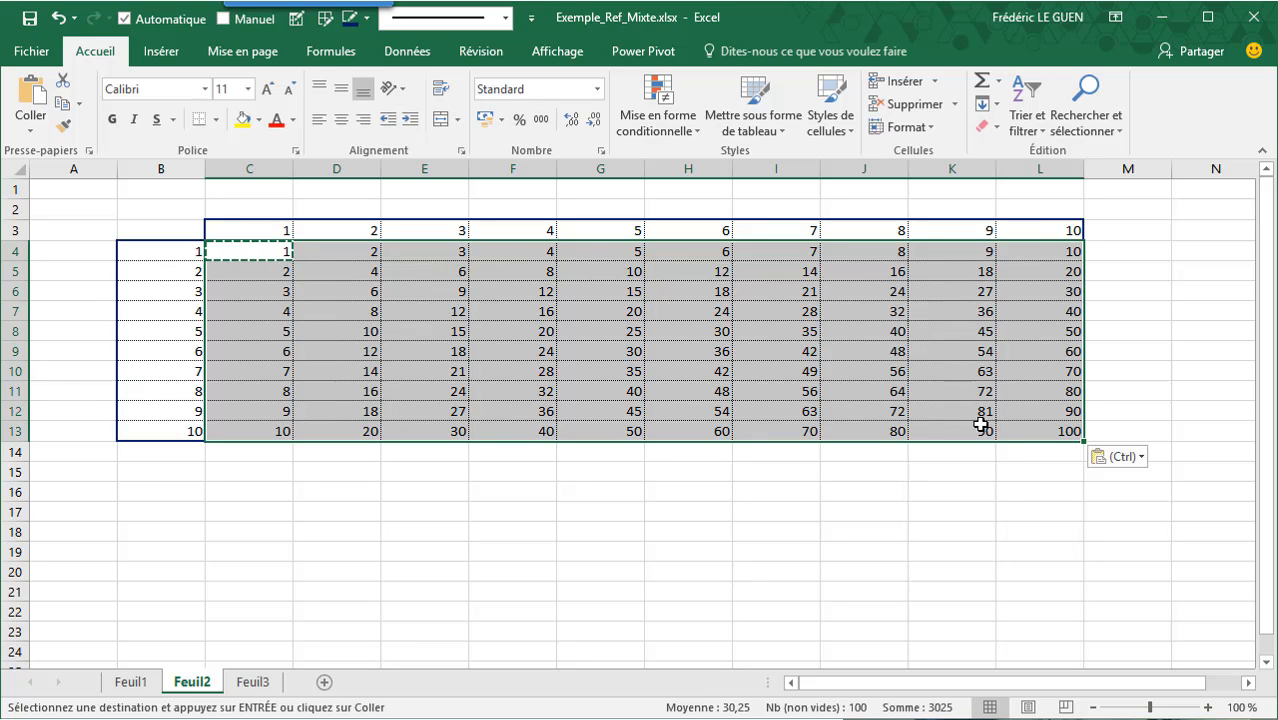
pyautogui.click(899, 372)
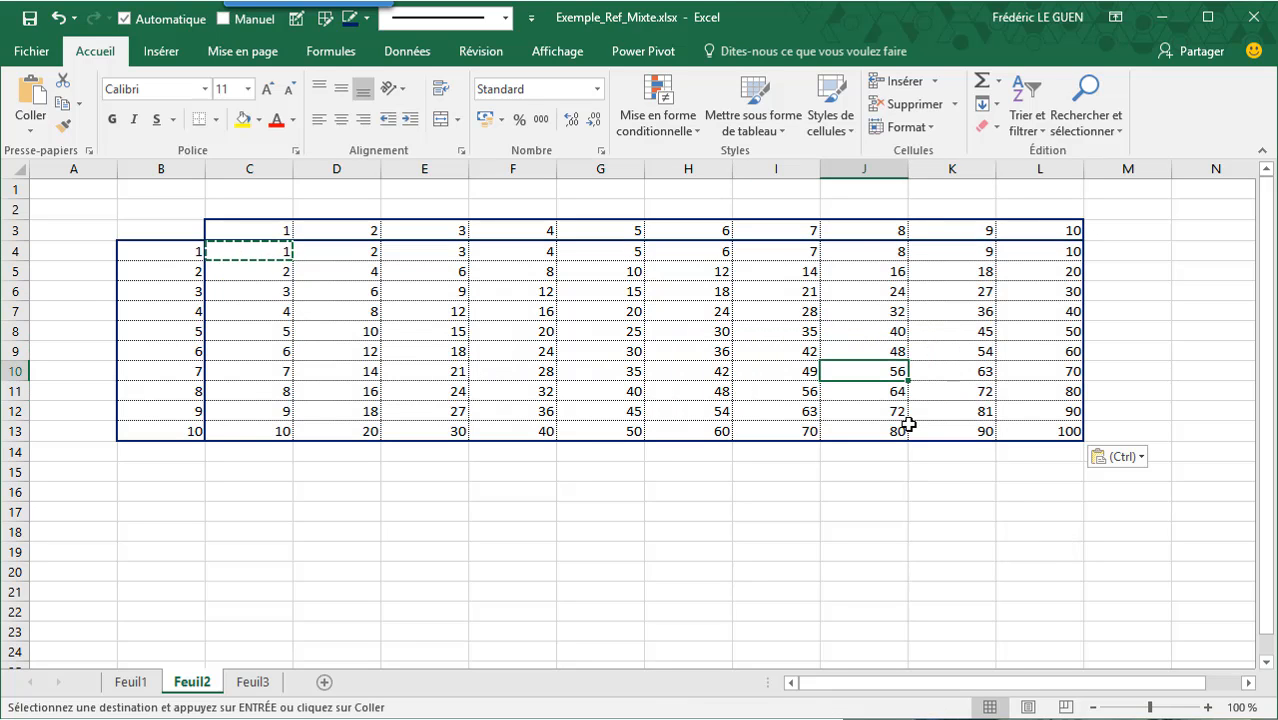
# - On Feuil3, copy the formulas from C3:G3 and paste only formulas into C4:G23
pyautogui.click(250, 682)
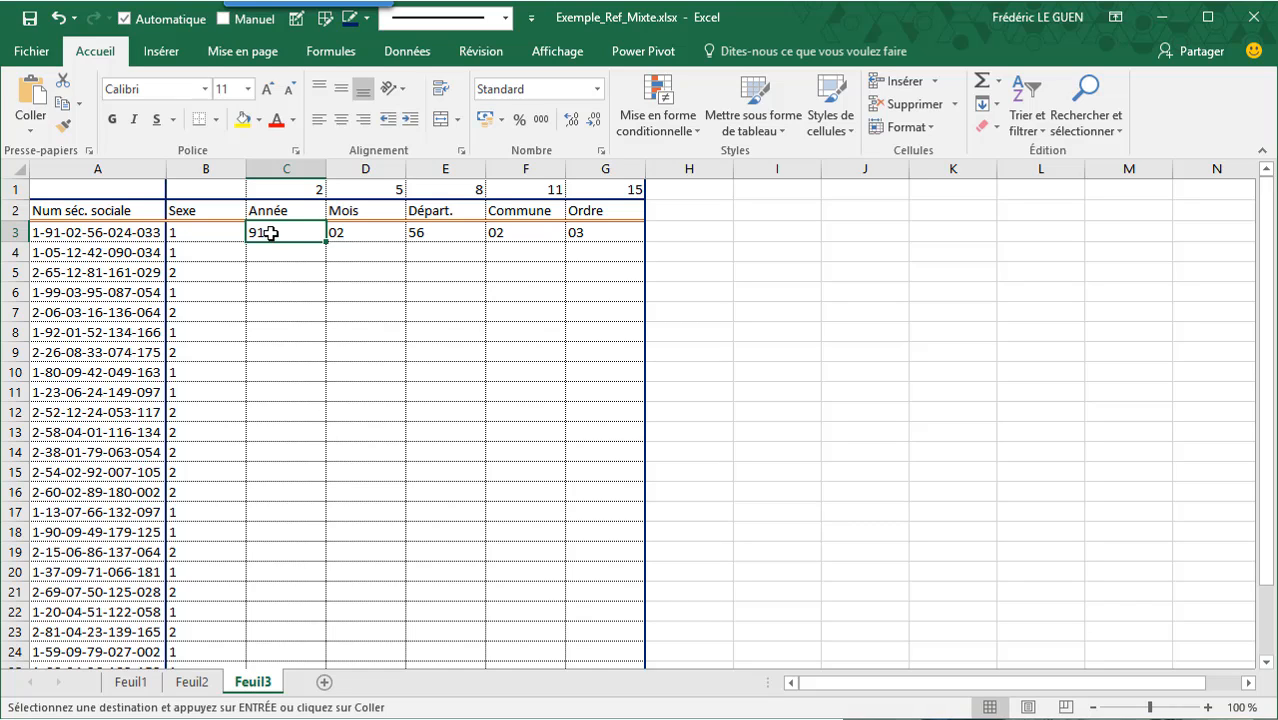
pyautogui.moveTo(271, 233); pyautogui.dragTo(577, 232)
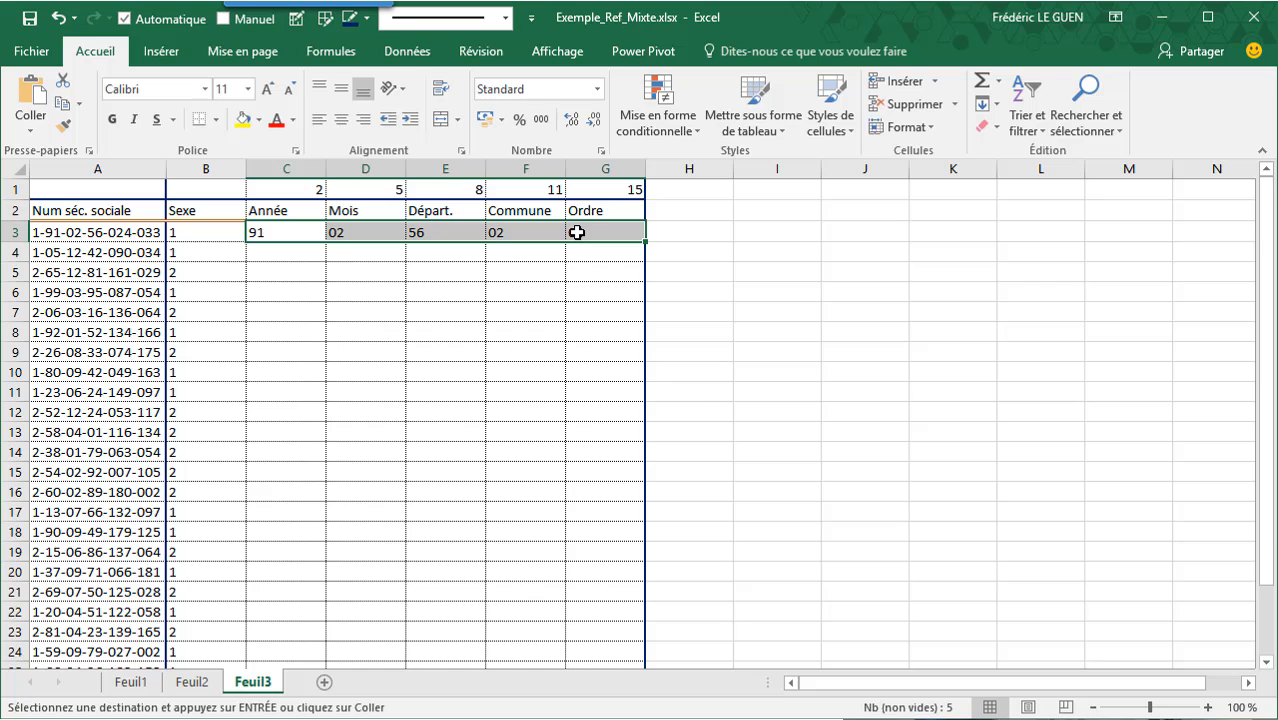
pyautogui.hotkey('ctrl', 'c')
pyautogui.moveTo(302, 256); pyautogui.dragTo(588, 631)
pyautogui.hotkey('ctrl', 'alt', 'v')
pyautogui.click(622, 328)
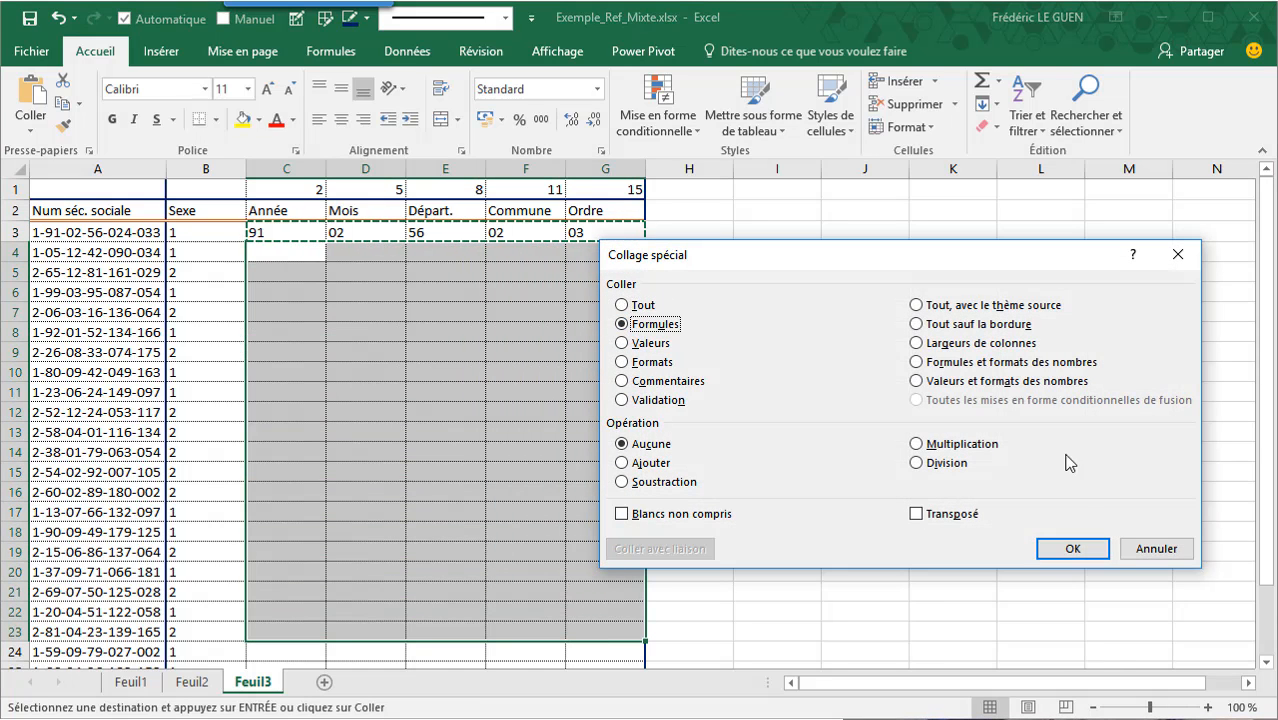
pyautogui.click(1092, 550)
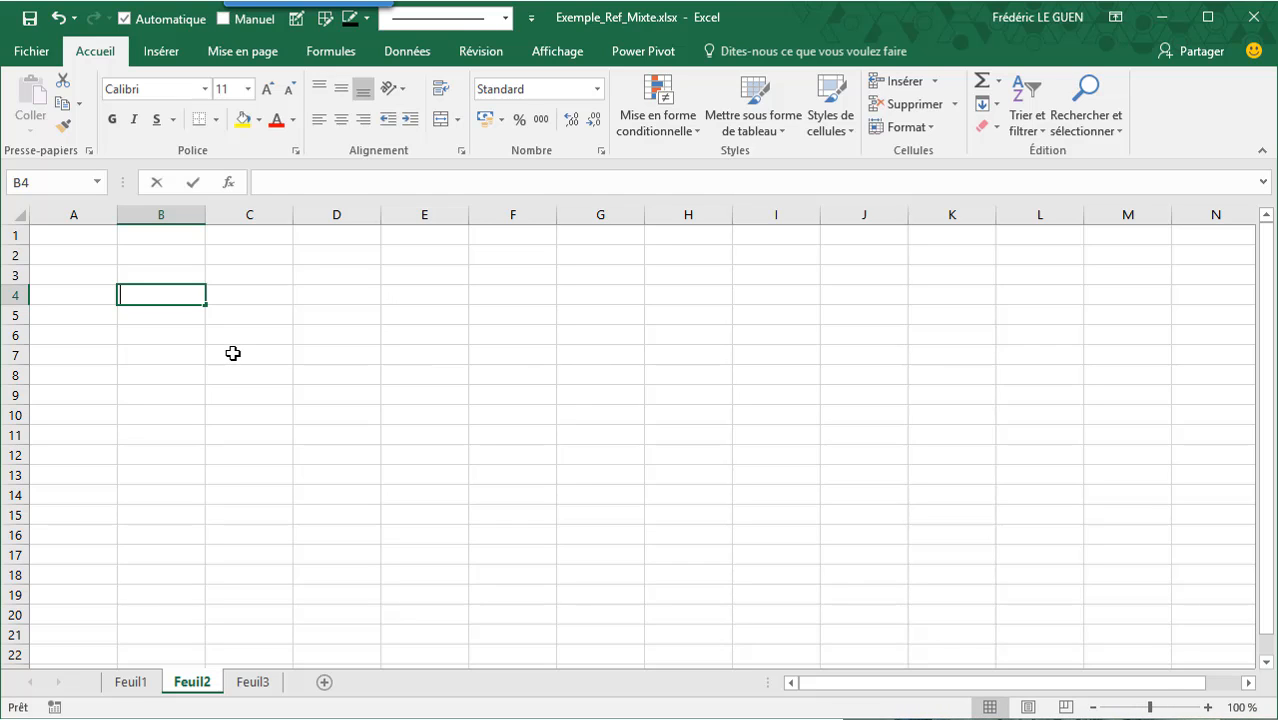
# - Enter 1 in B4 and 2 in B5, and extend the series down to 10 in B13
pyautogui.write('1')
pyautogui.press('Return')
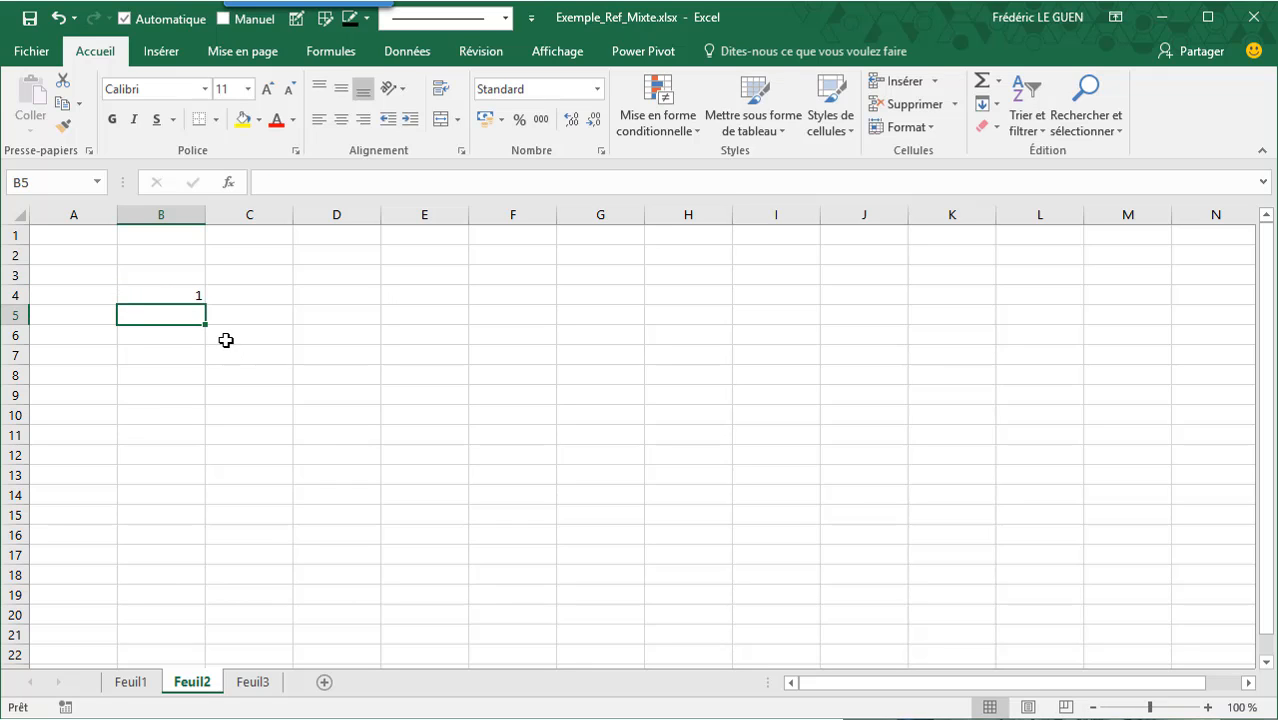
pyautogui.write('2')
pyautogui.press('Return')
pyautogui.moveTo(200, 297); pyautogui.dragTo(201, 484)
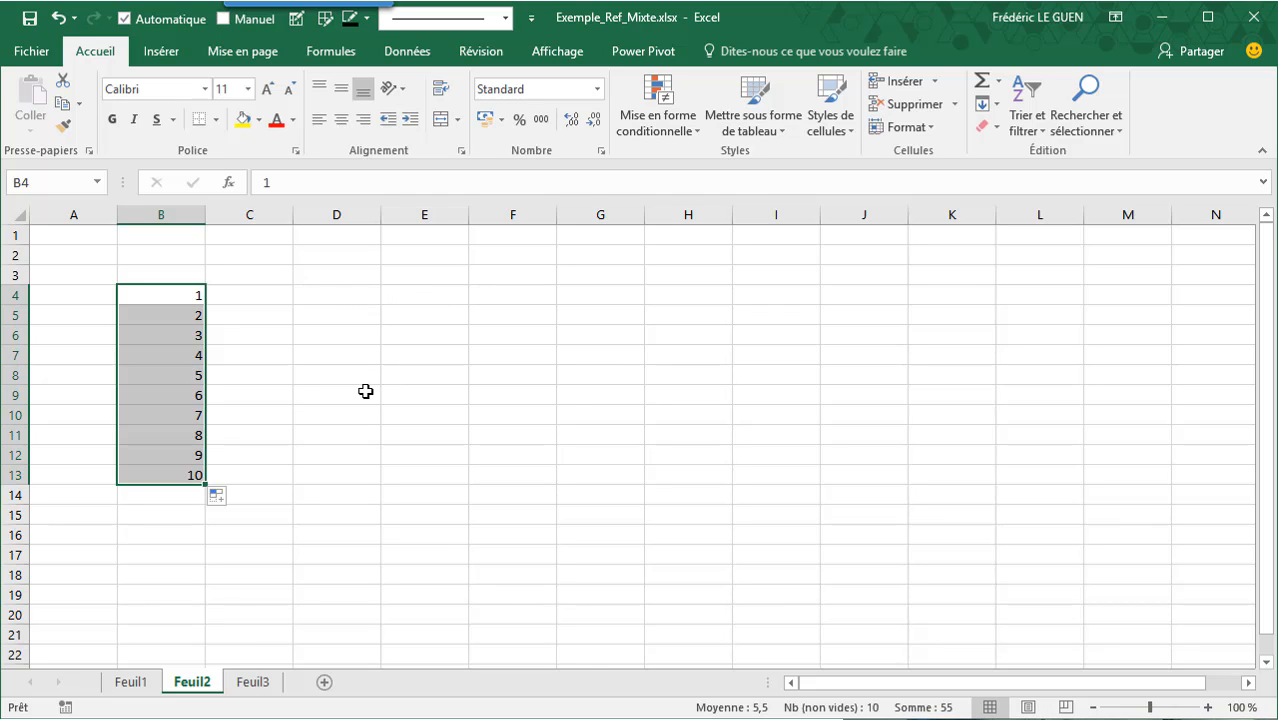
# - Copy the series in B4:B13 and paste it transposed along row 3 starting at C3
pyautogui.hotkey('ctrl', 'c')
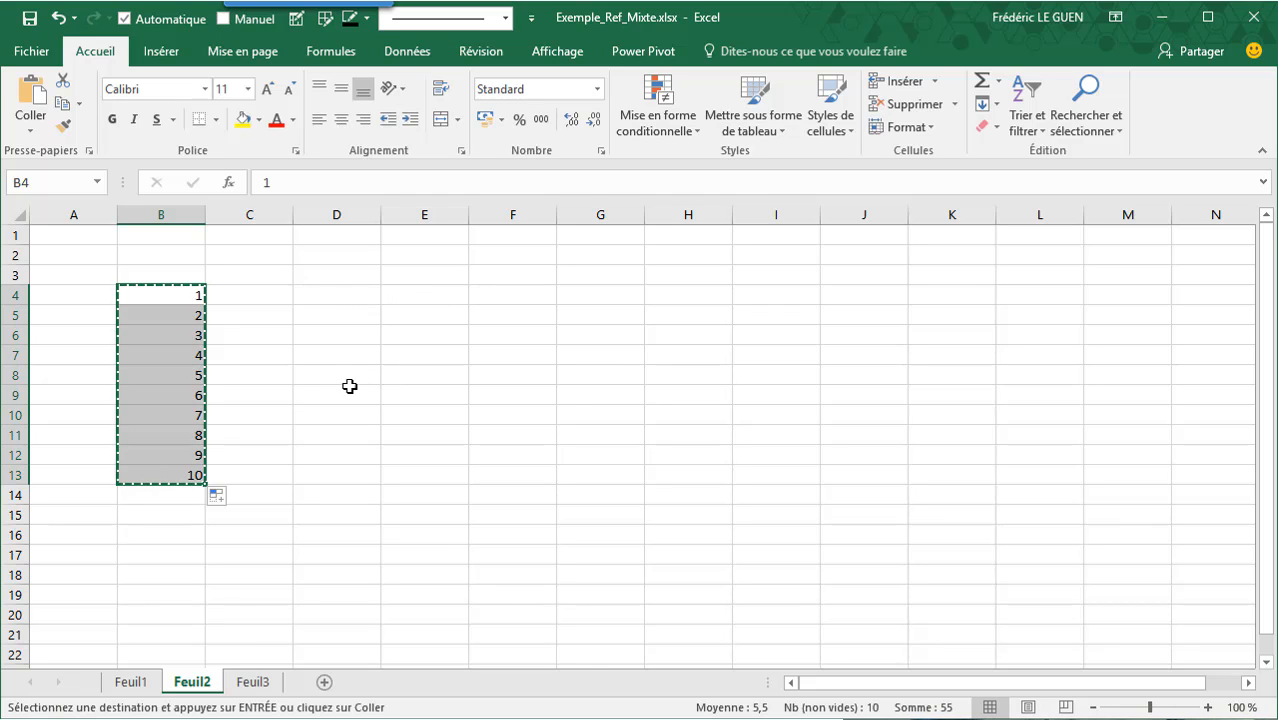
pyautogui.click(263, 273)
pyautogui.click(31, 133)
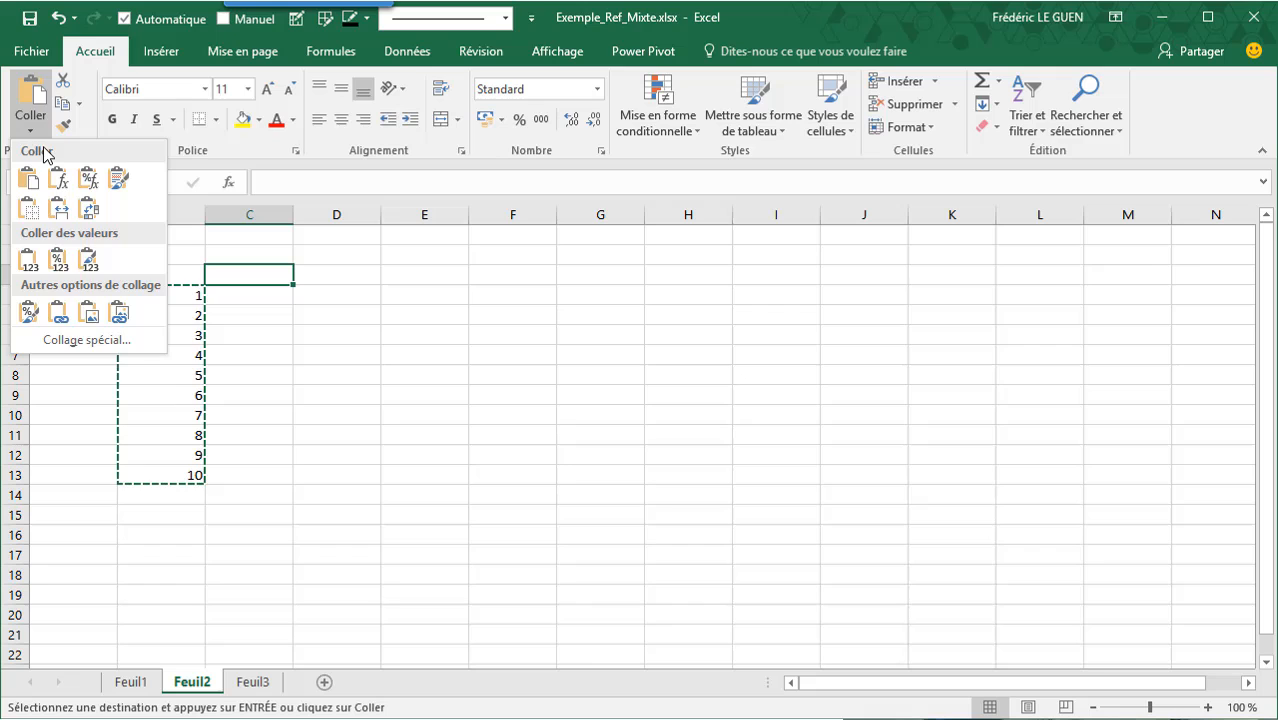
pyautogui.click(80, 343)
pyautogui.click(916, 514)
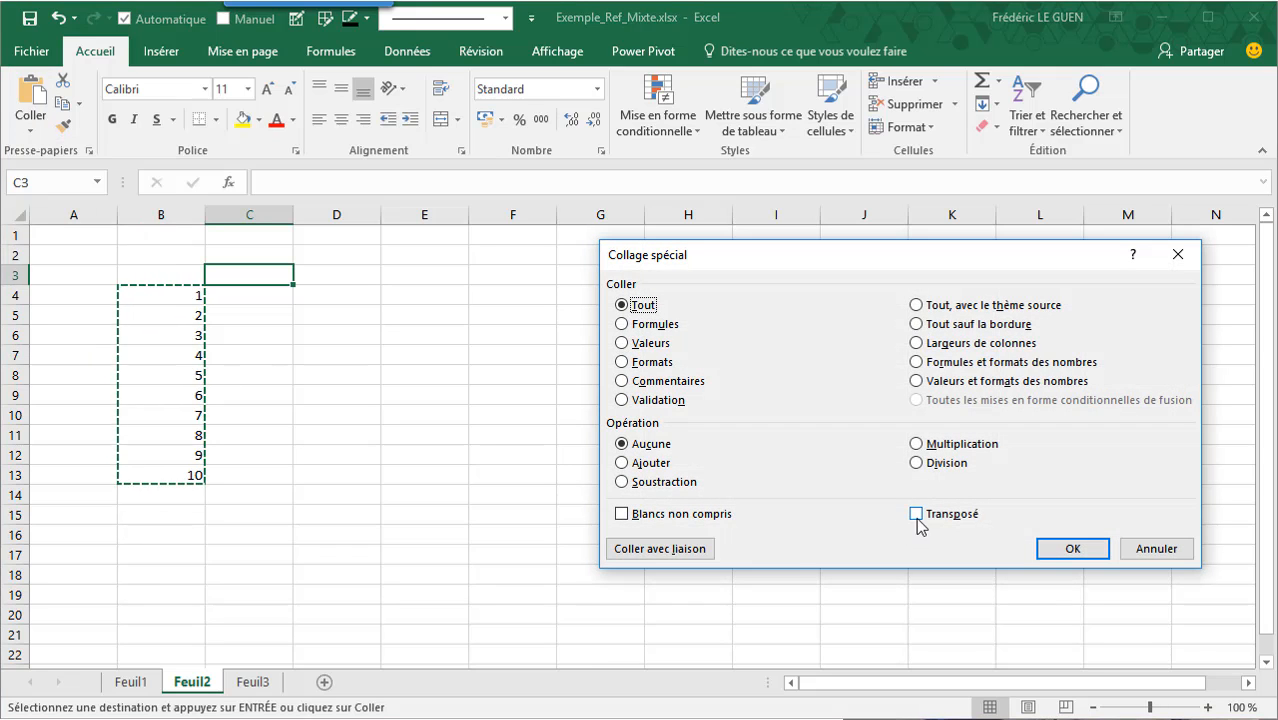
pyautogui.click(1064, 549)
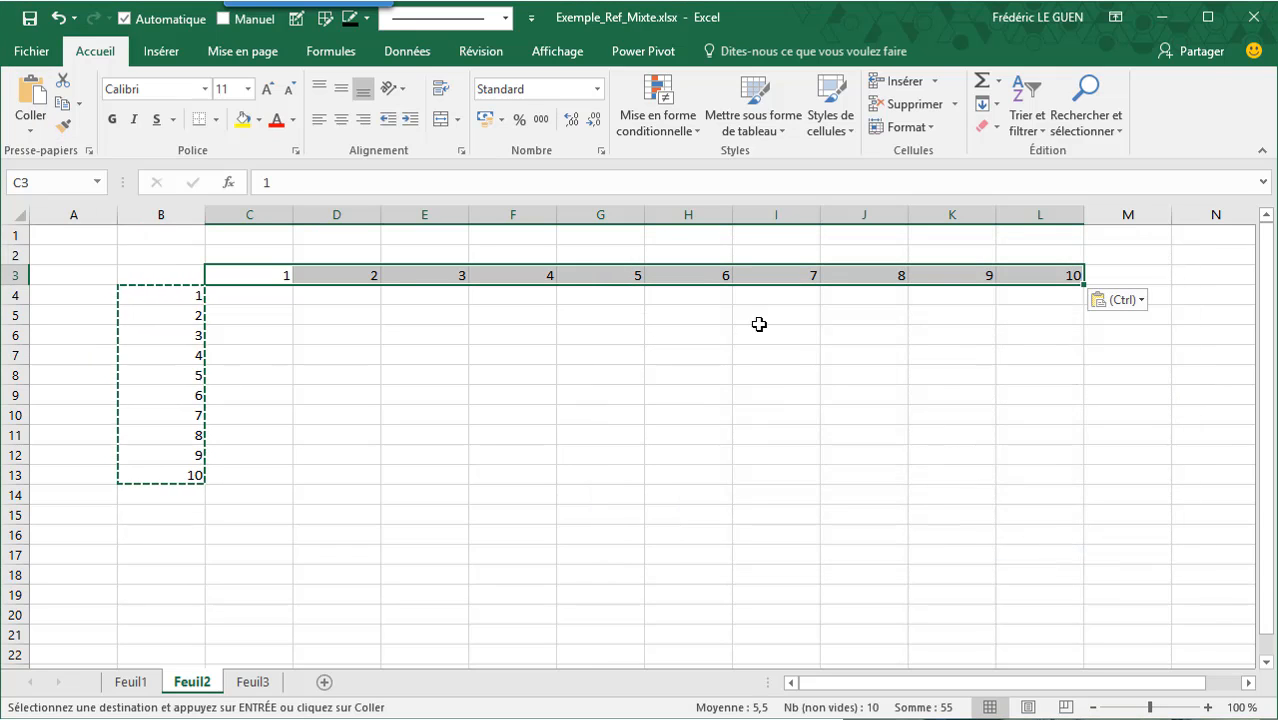
# - Draw a border grid with the fine dotted line style over B3:L13
pyautogui.click(455, 24)
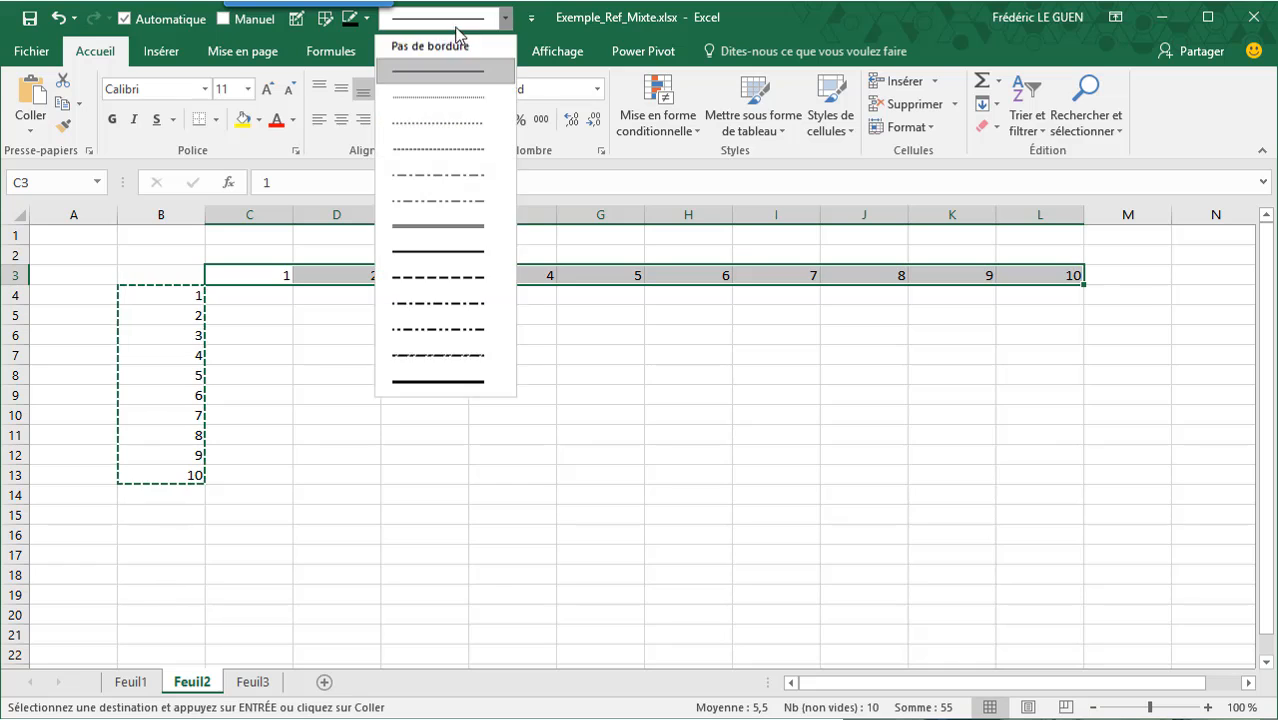
pyautogui.click(465, 100)
pyautogui.click(325, 18)
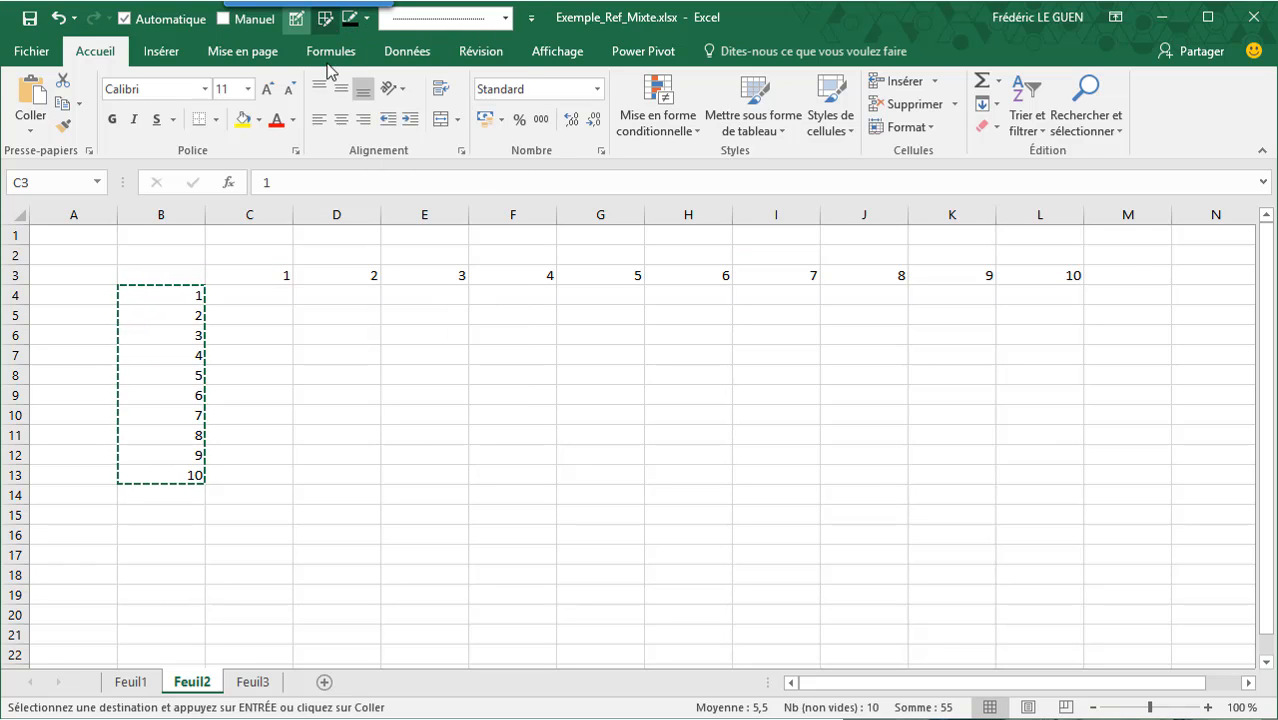
pyautogui.moveTo(174, 264)
pyautogui.mouseDown()
pyautogui.moveTo(500, 358)
pyautogui.moveTo(1050, 471)
pyautogui.mouseUp()
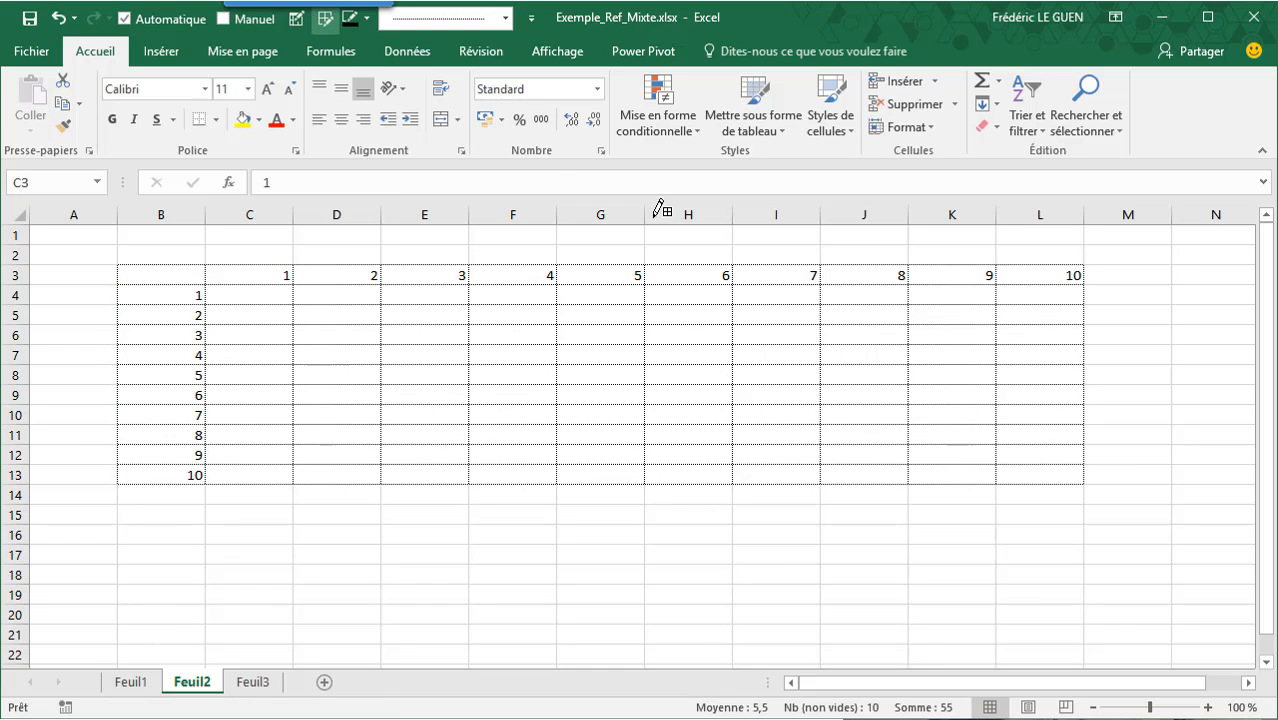
# - Draw an outline border around B3:L13 with a medium solid line in the theme's dark blue-grey
pyautogui.click(416, 20)
pyautogui.click(430, 257)
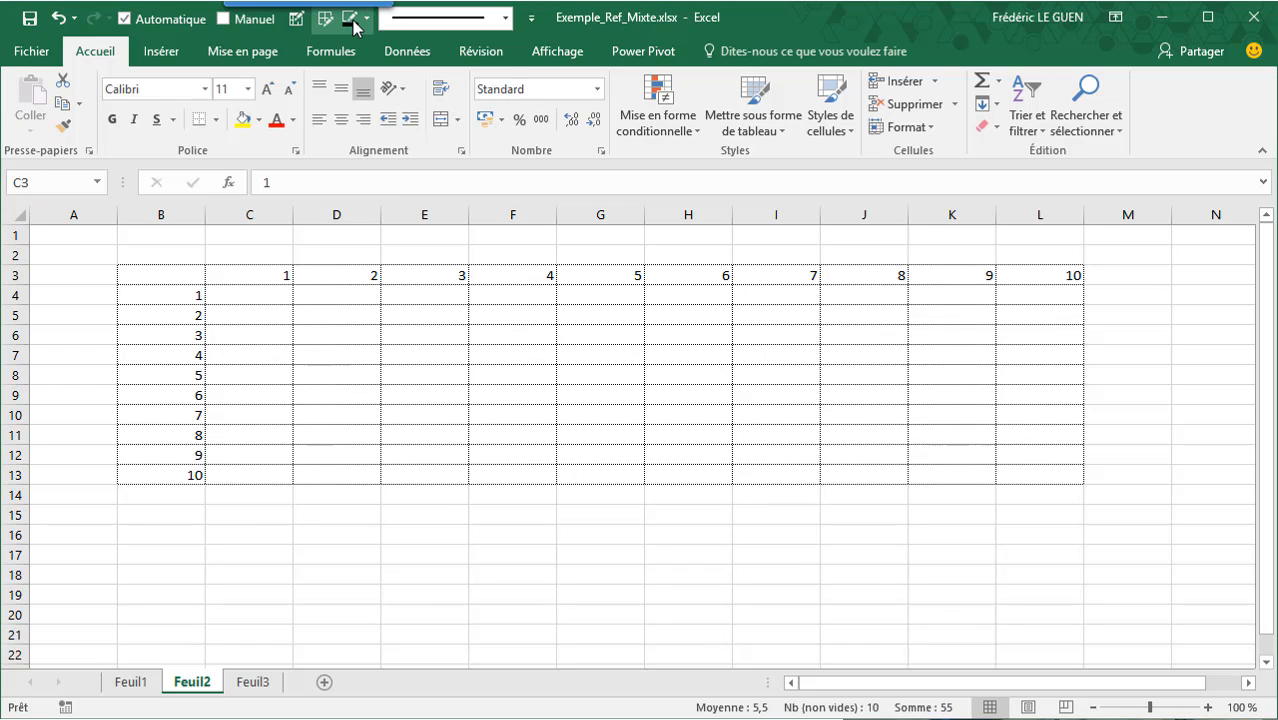
pyautogui.click(353, 20)
pyautogui.click(400, 105)
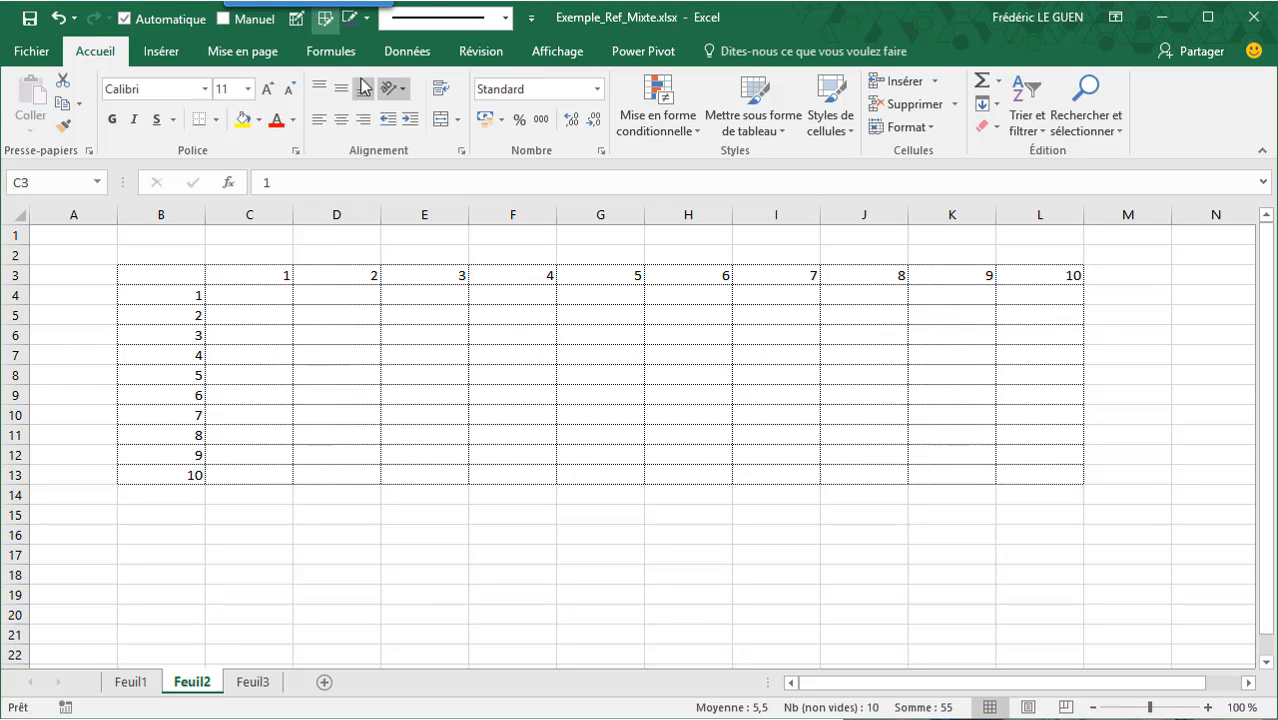
pyautogui.click(298, 20)
pyautogui.moveTo(176, 262); pyautogui.dragTo(1006, 473)
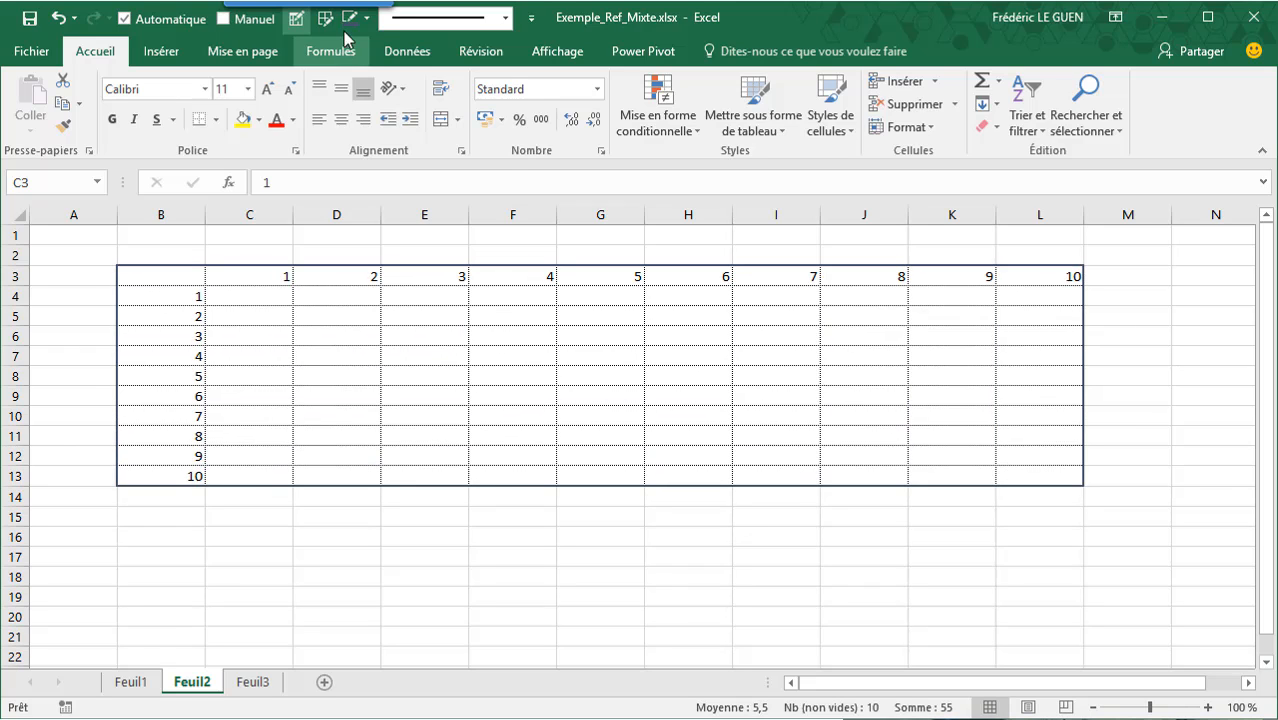
# - Draw medium solid lines in standard dark blue beneath the header row B3:L3 and along the right edge of B3:B13
pyautogui.click(353, 18)
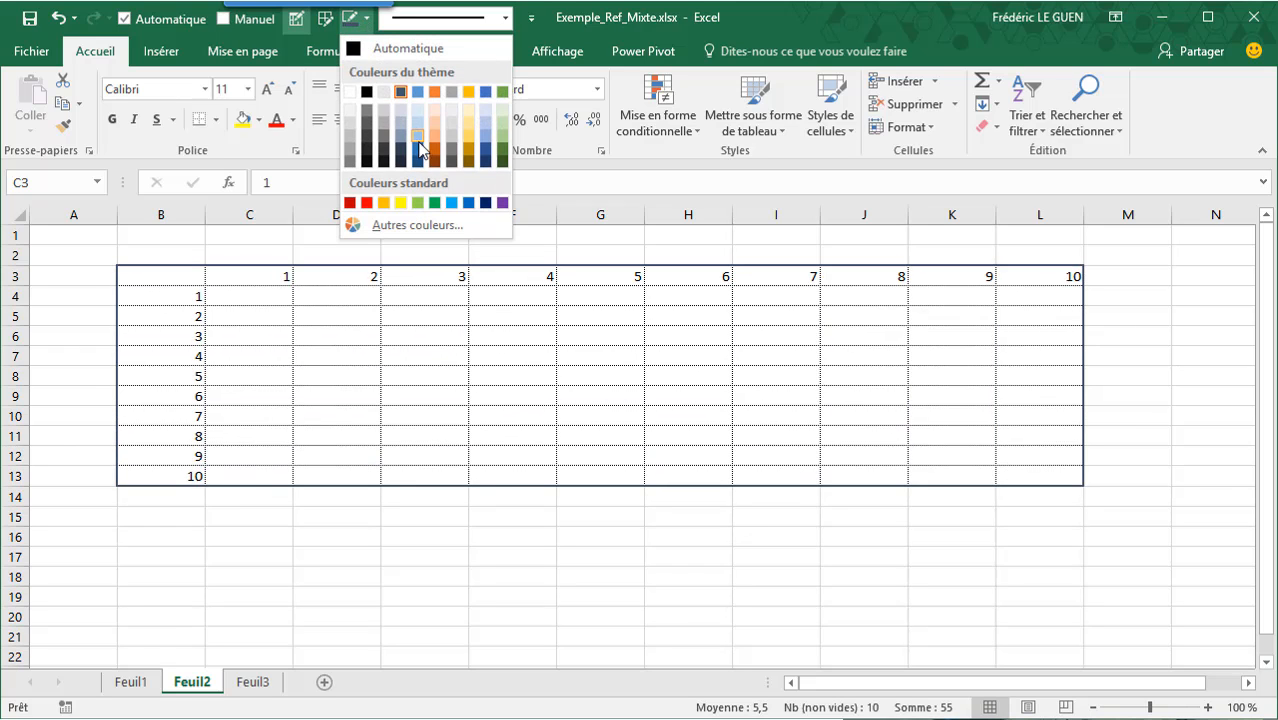
pyautogui.click(485, 203)
pyautogui.moveTo(180, 282); pyautogui.dragTo(1078, 285)
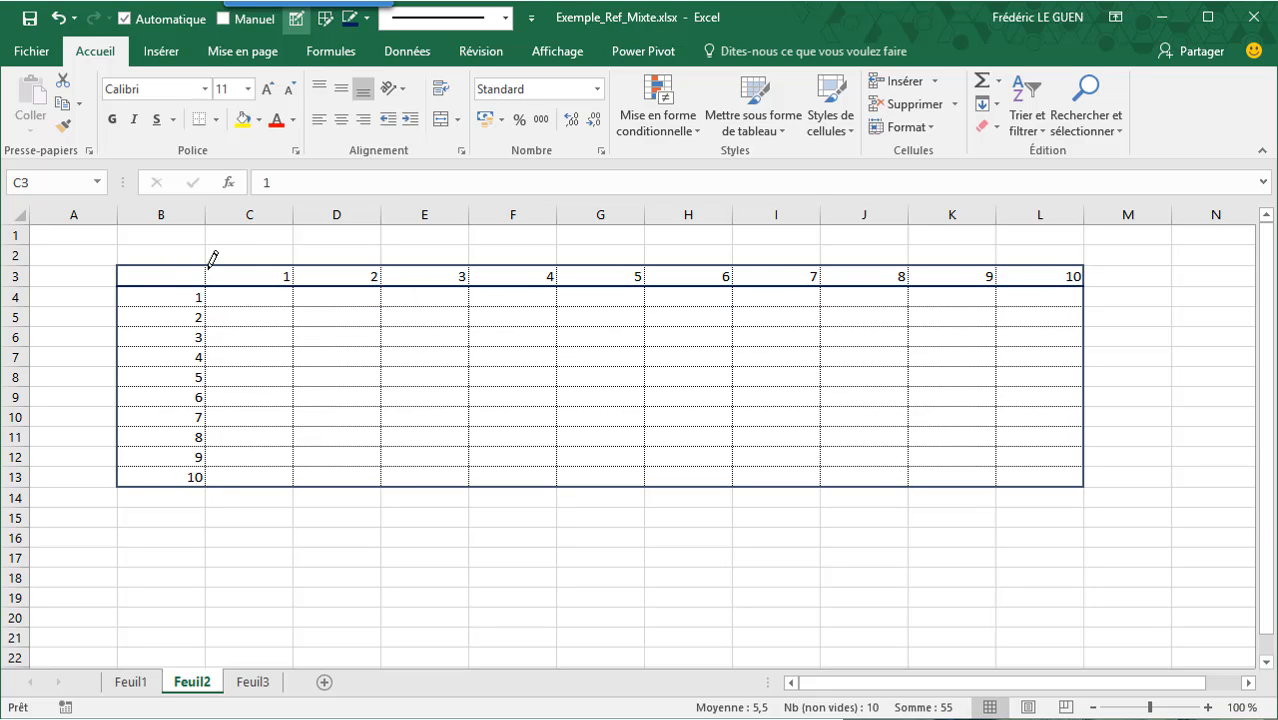
pyautogui.moveTo(208, 266); pyautogui.dragTo(206, 462)
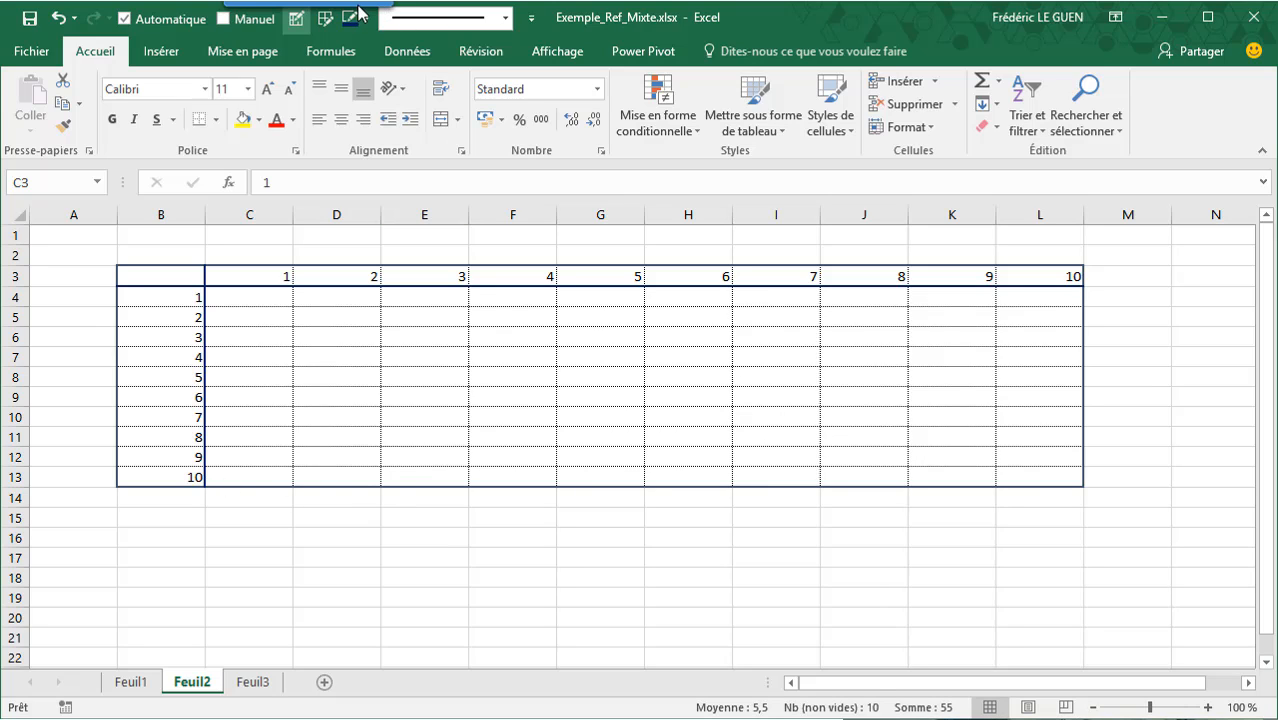
pyautogui.click(296, 18)
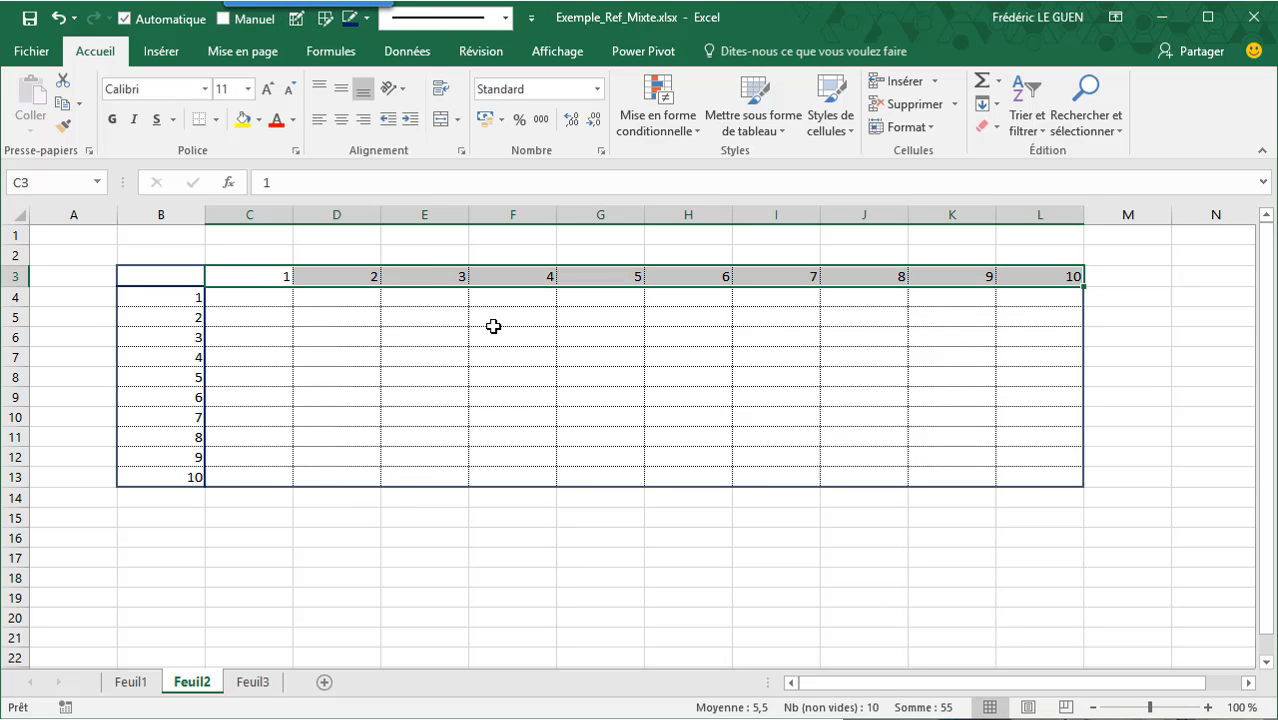
# - Enter the formula =B5*D3 in cell D5
pyautogui.click(429, 280)
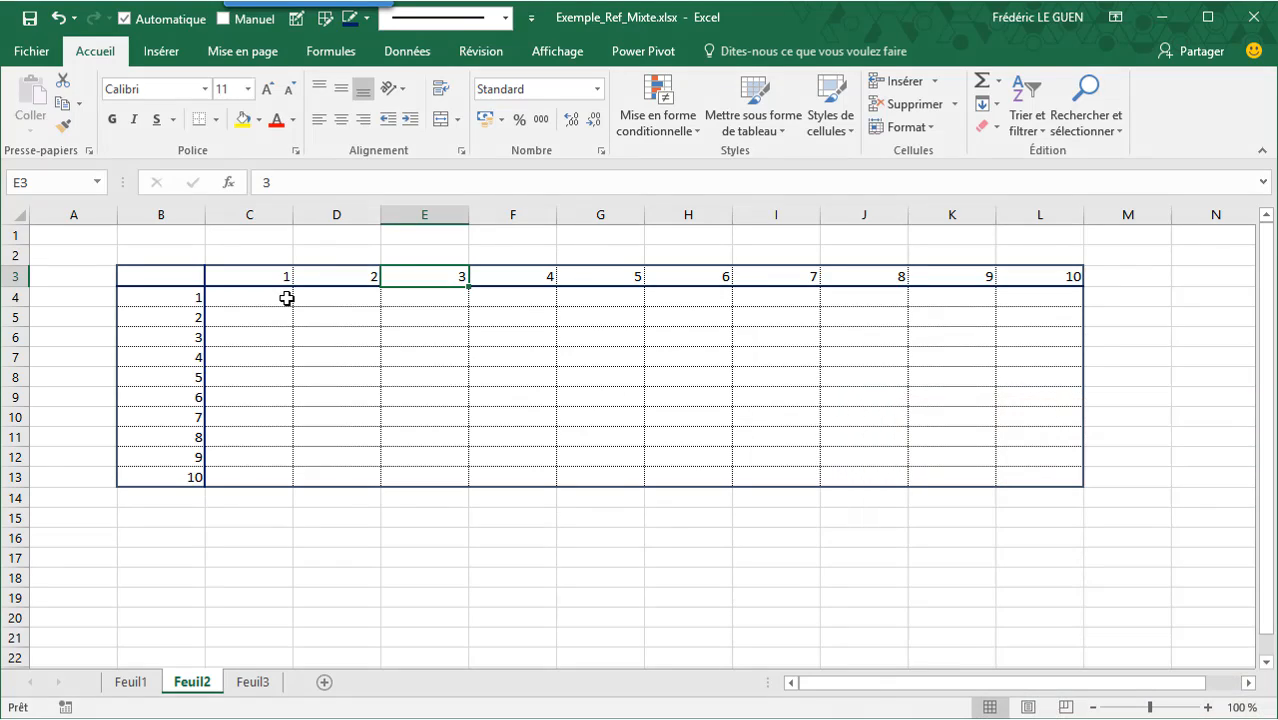
pyautogui.click(328, 315)
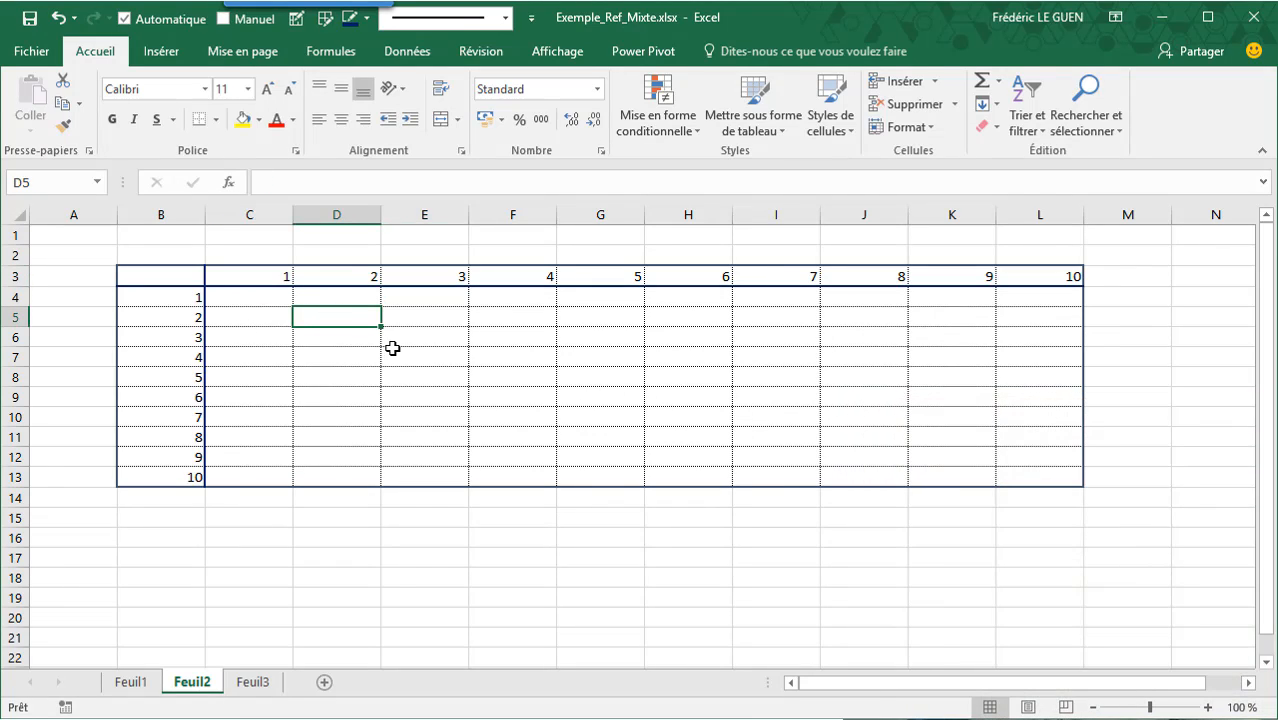
pyautogui.write('=')
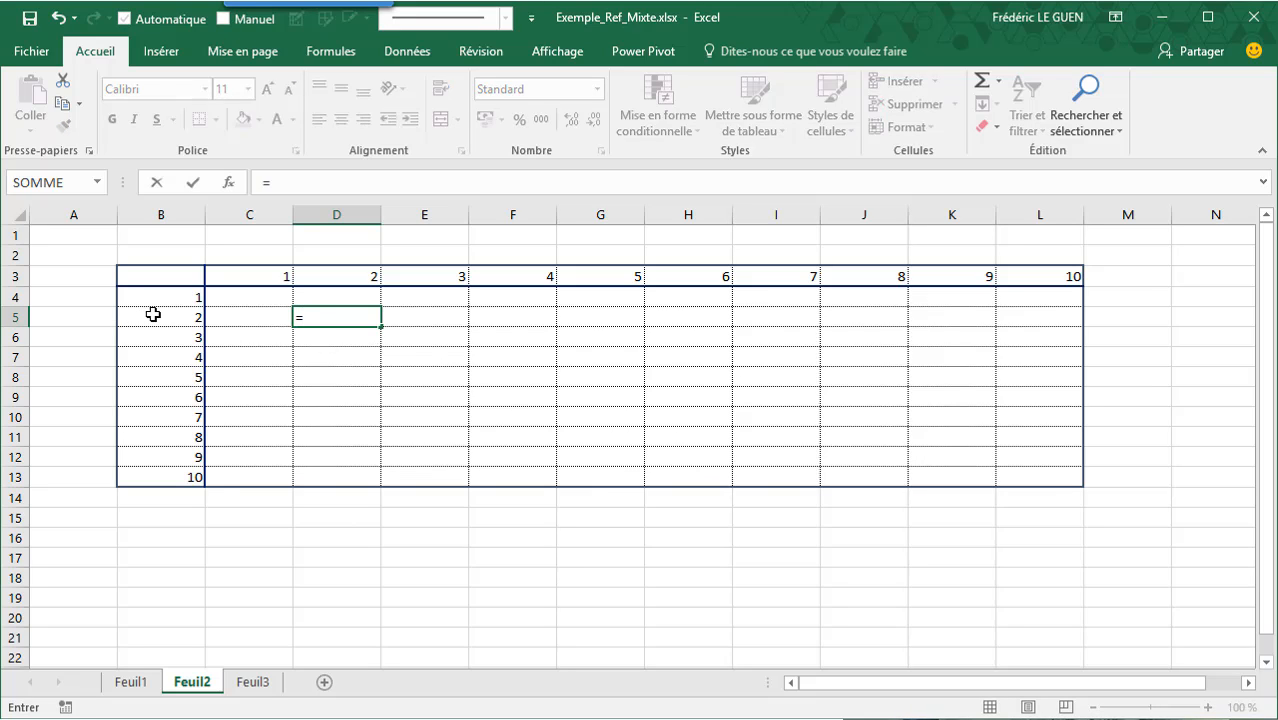
pyautogui.click(154, 315)
pyautogui.write('*')
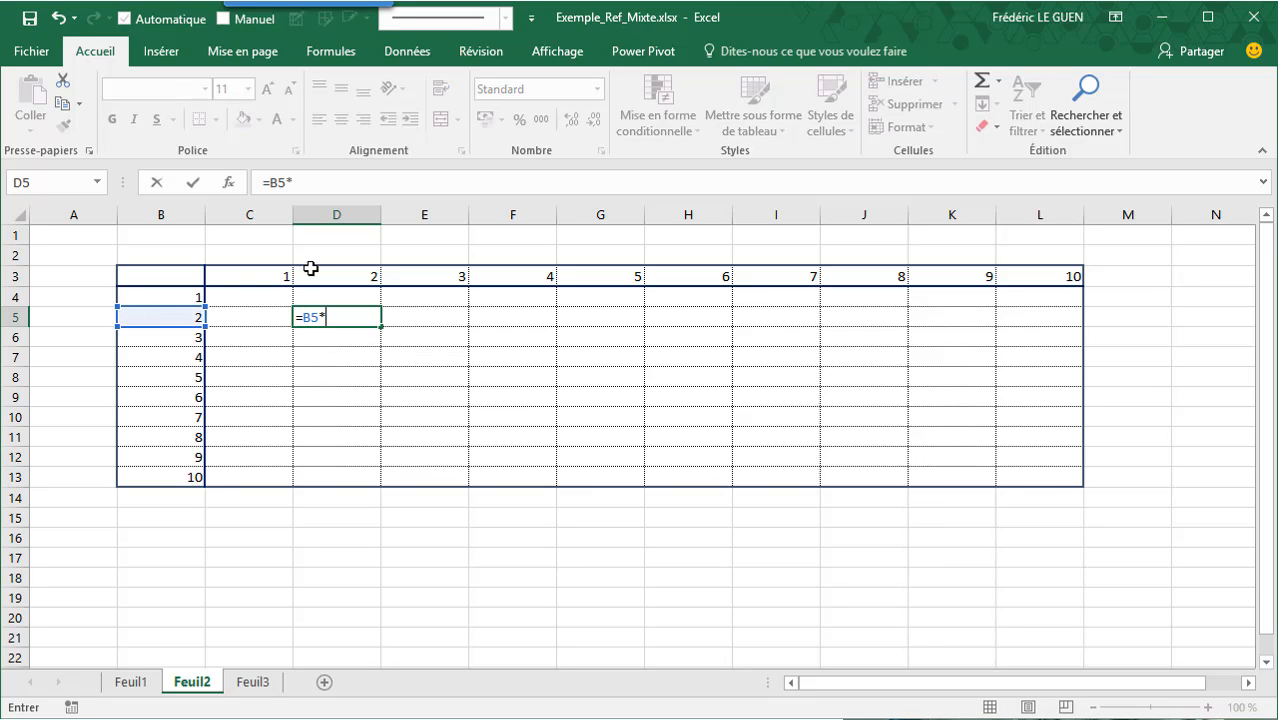
pyautogui.click(335, 272)
pyautogui.press('Return')
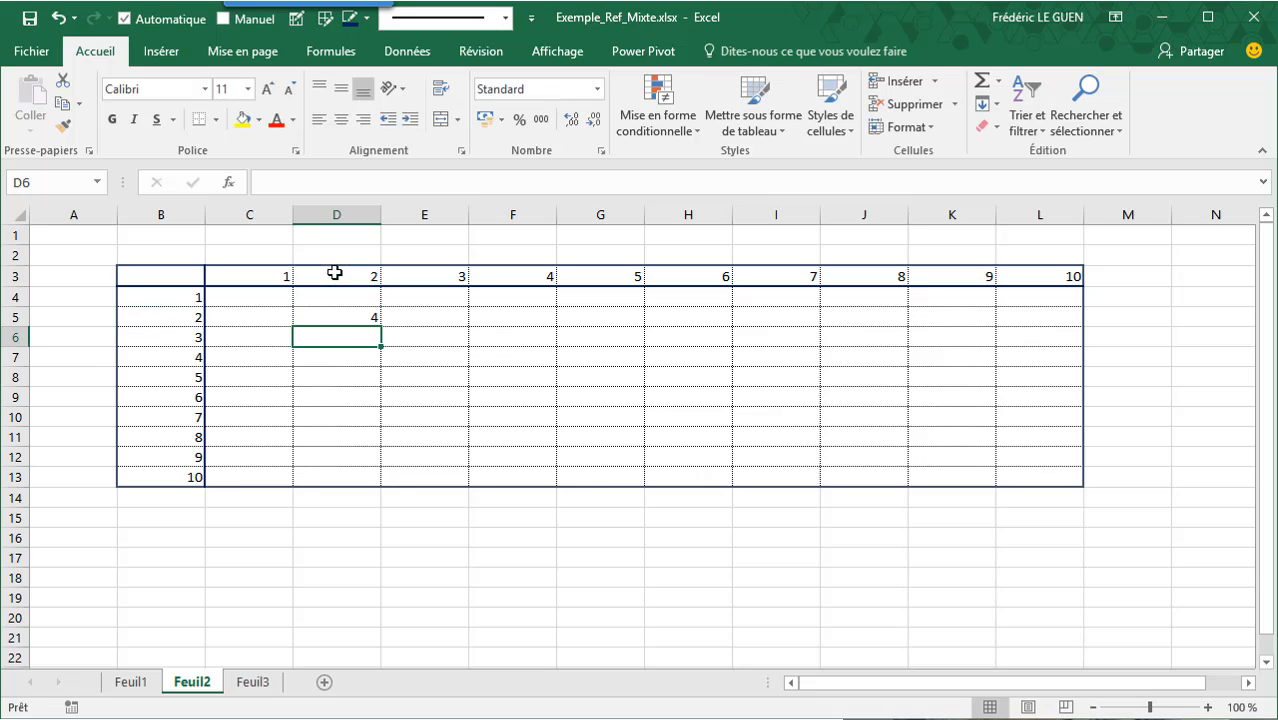
# - Enter the formula =B9*F3 in cell F9
pyautogui.click(492, 401)
pyautogui.write('=')
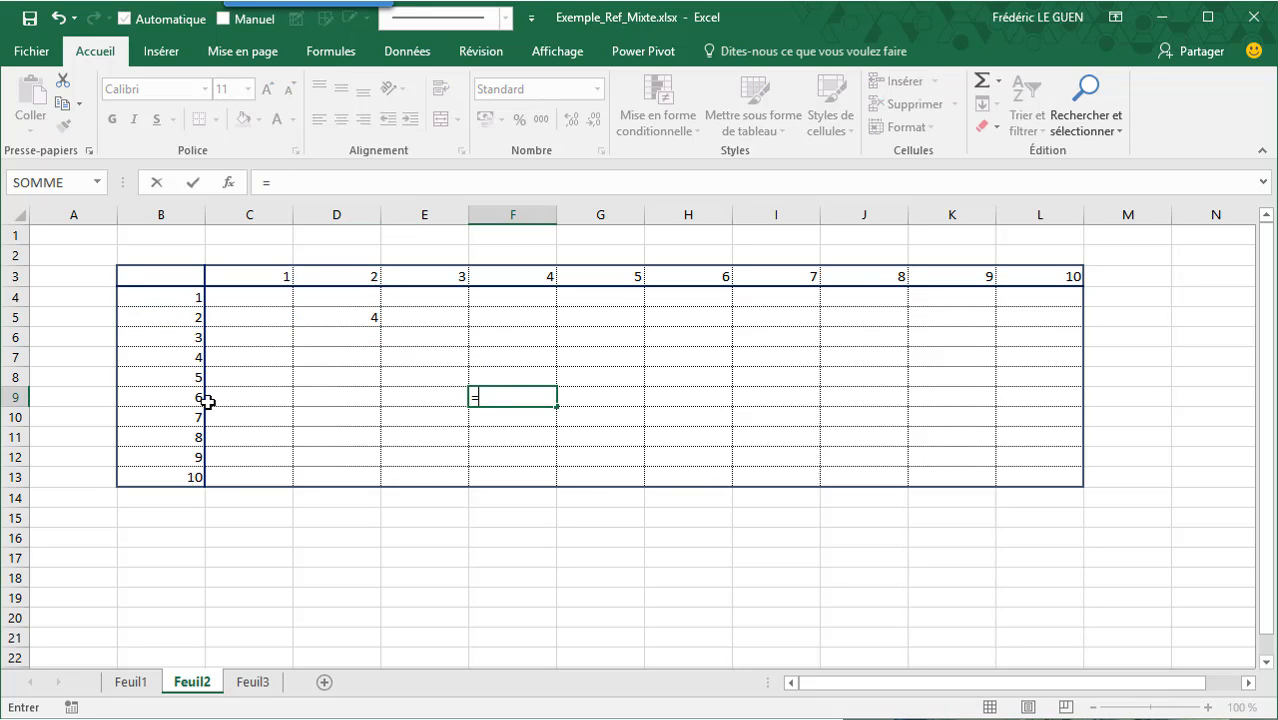
pyautogui.click(185, 398)
pyautogui.write('*')
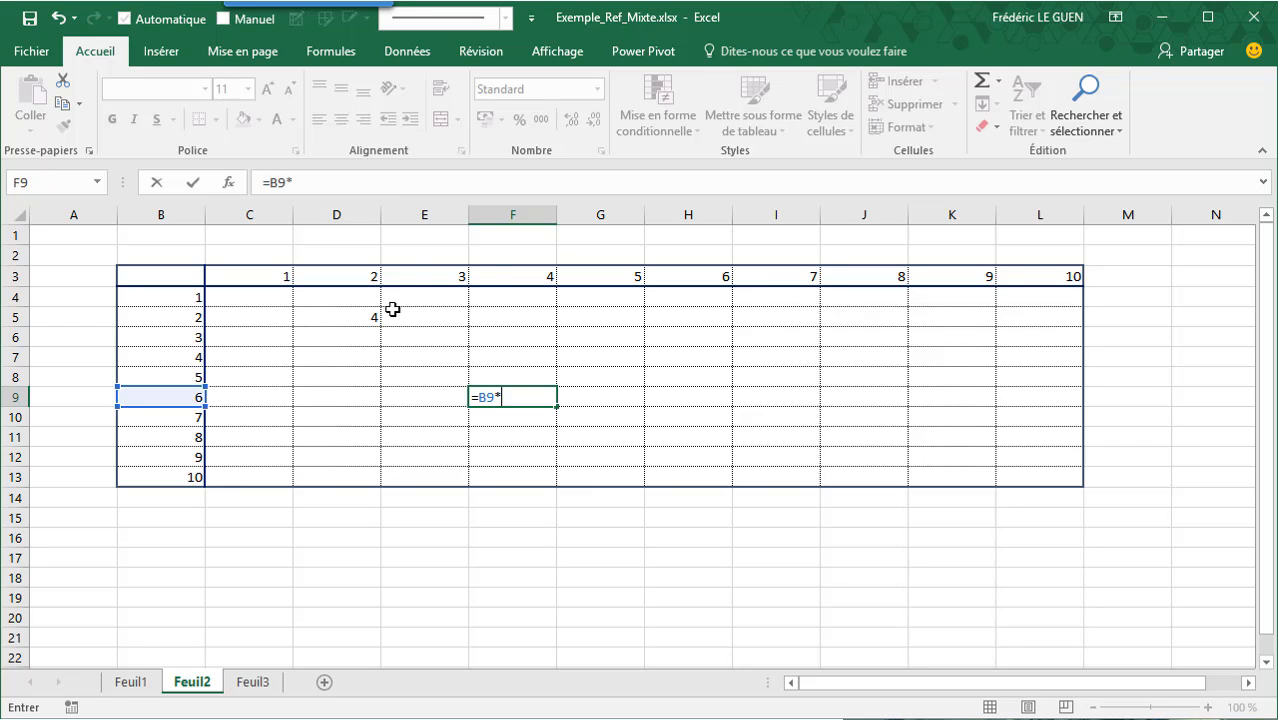
pyautogui.click(499, 273)
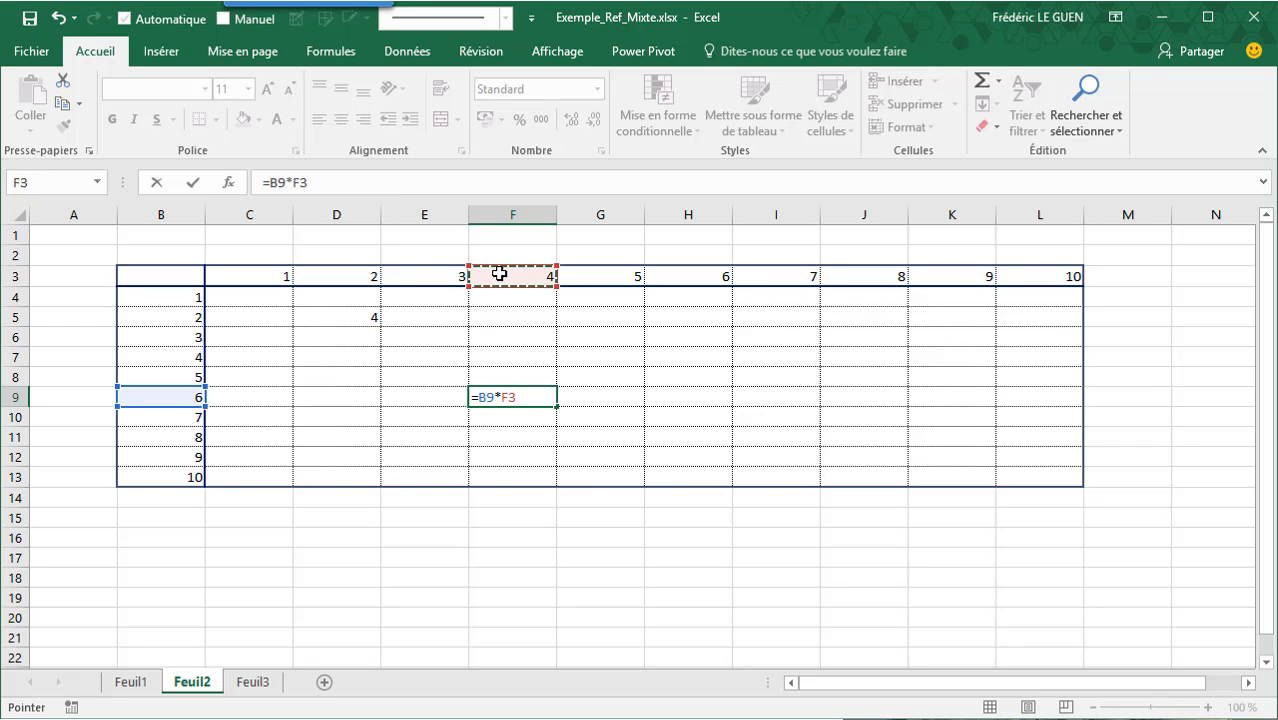
pyautogui.press('Return')
# - Enter the formula =B12*C3 in cell C12
pyautogui.click(282, 452)
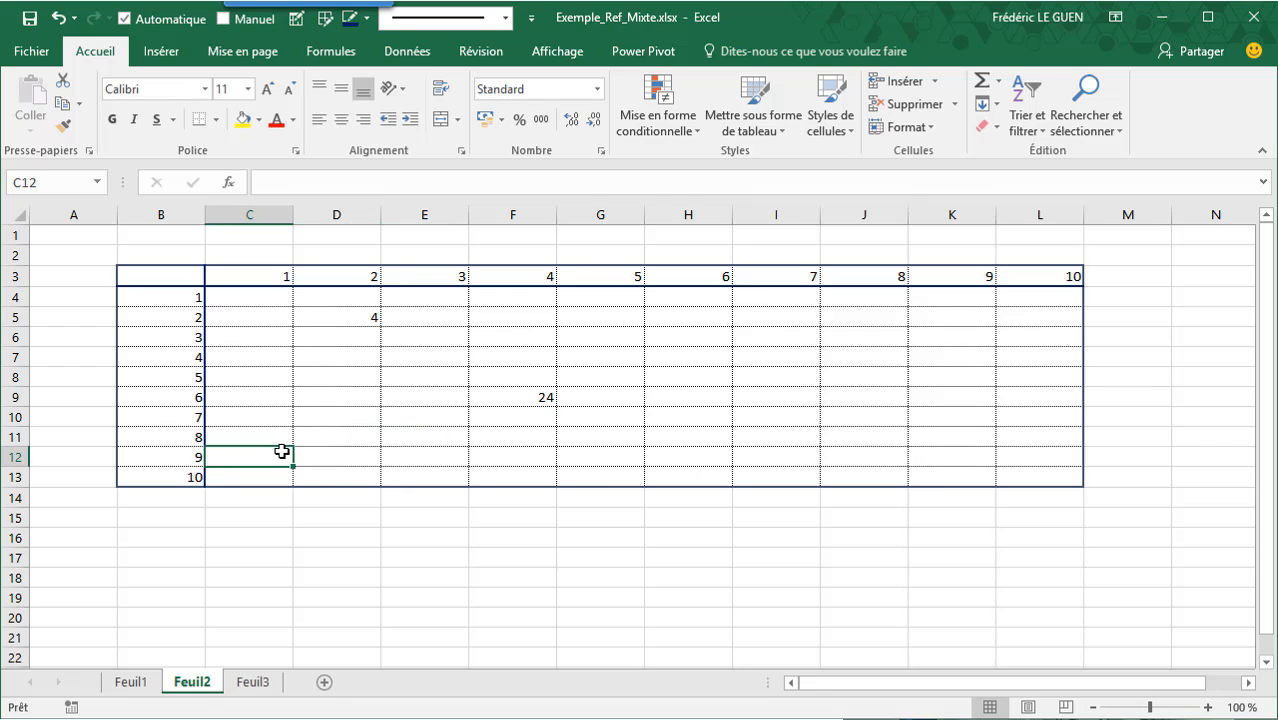
pyautogui.write('=')
pyautogui.click(185, 456)
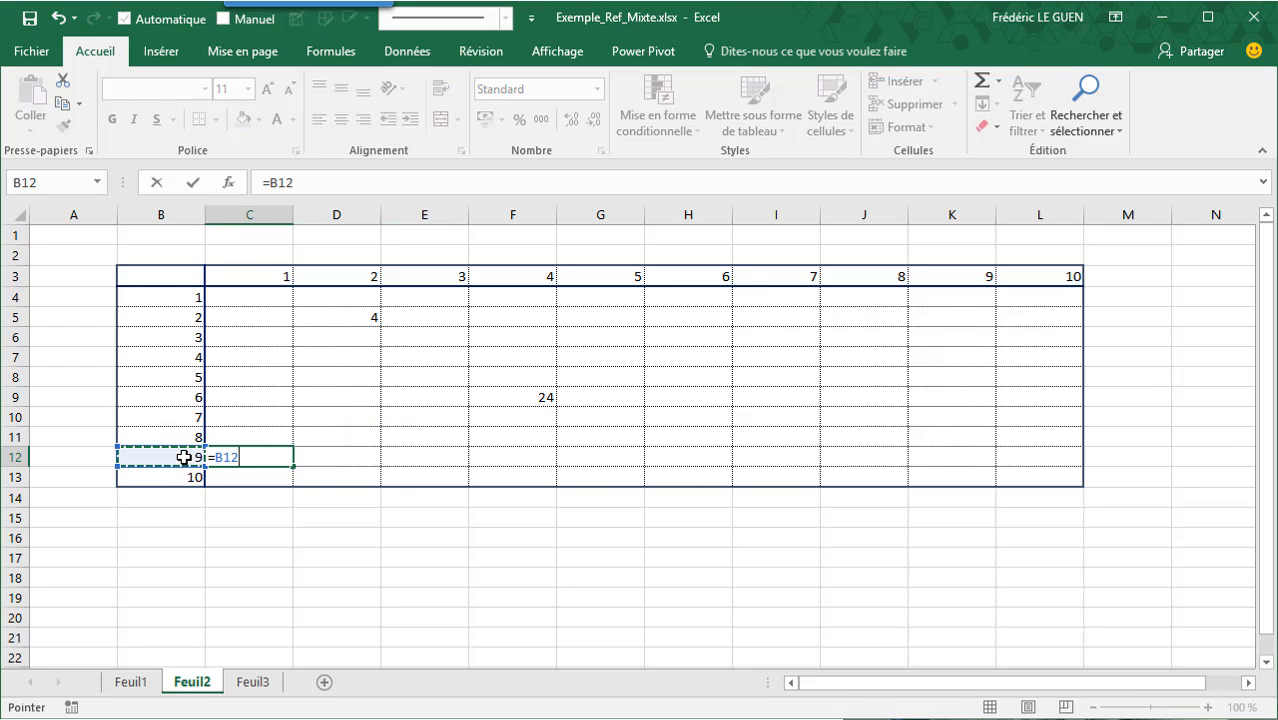
pyautogui.write('*')
pyautogui.click(272, 276)
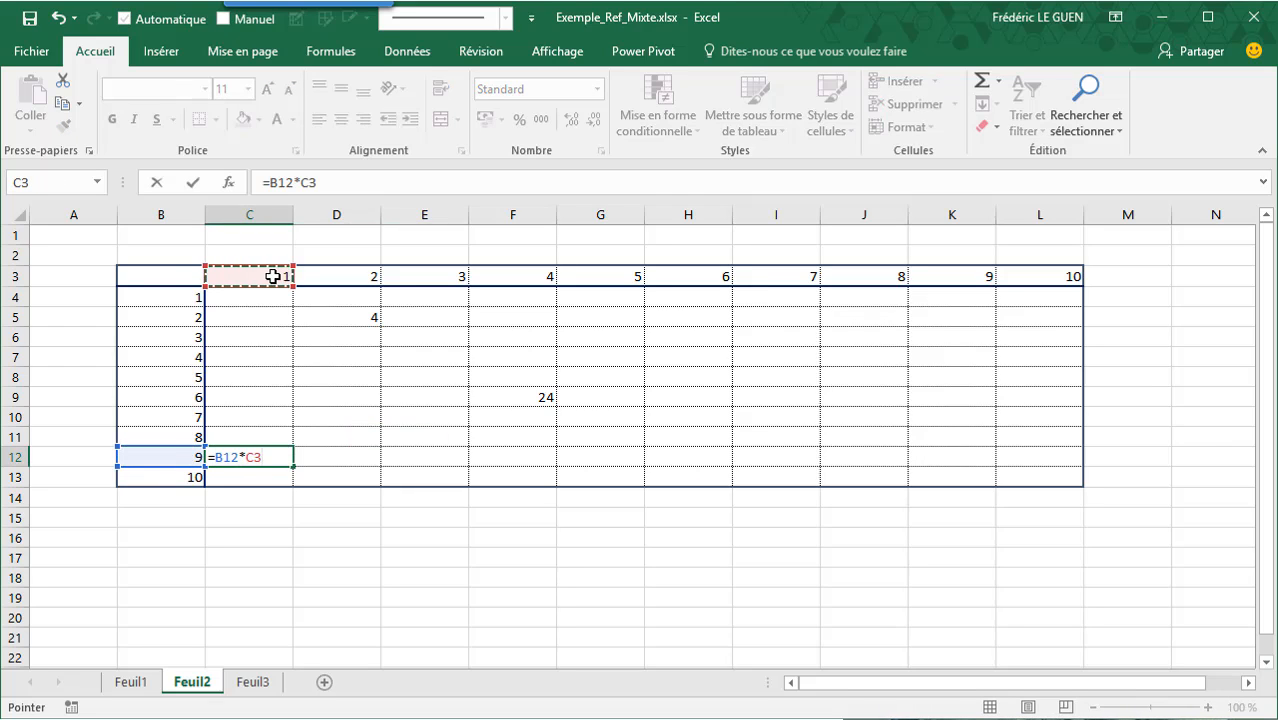
pyautogui.hotkey('ctrl', 'Return')
# - Enter the formula =B8*E3 in cell E8
pyautogui.click(400, 372)
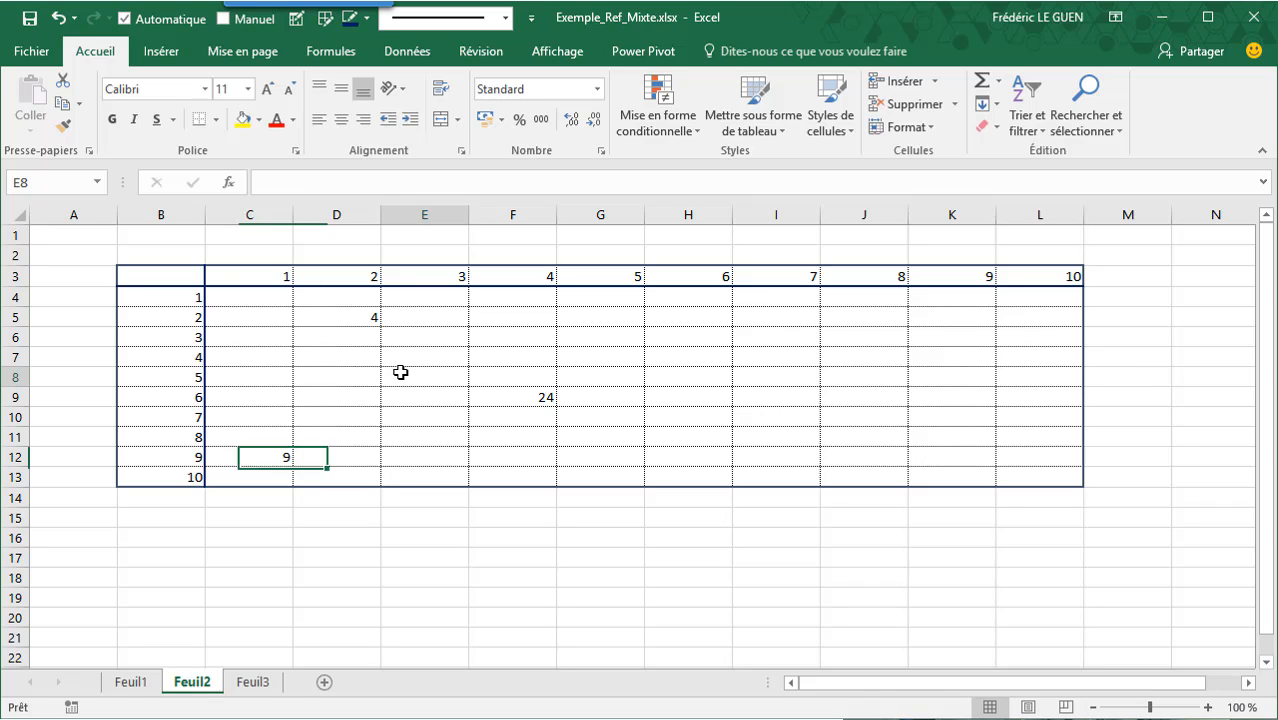
pyautogui.write('=')
pyautogui.click(194, 376)
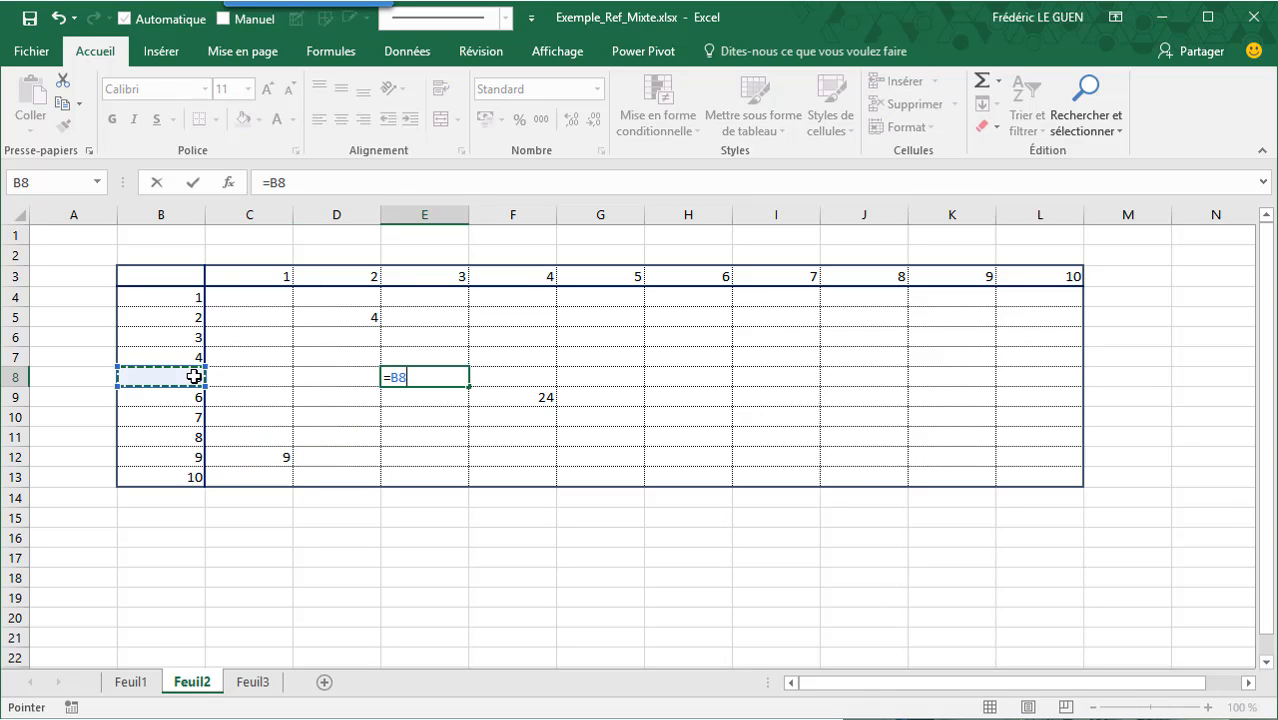
pyautogui.click(440, 276)
pyautogui.press('Return')
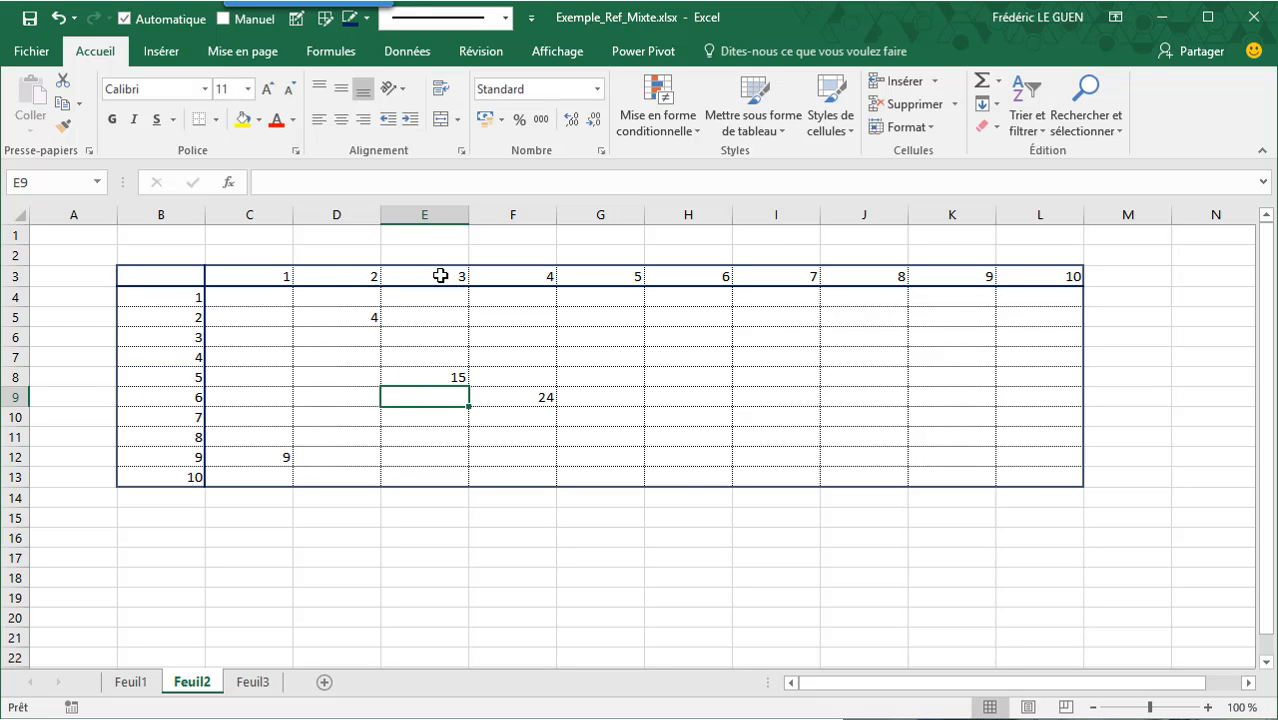
# - Show the sheet's formulas to compare the references used in the trial cells, and switch back to displaying results
pyautogui.click(344, 58)
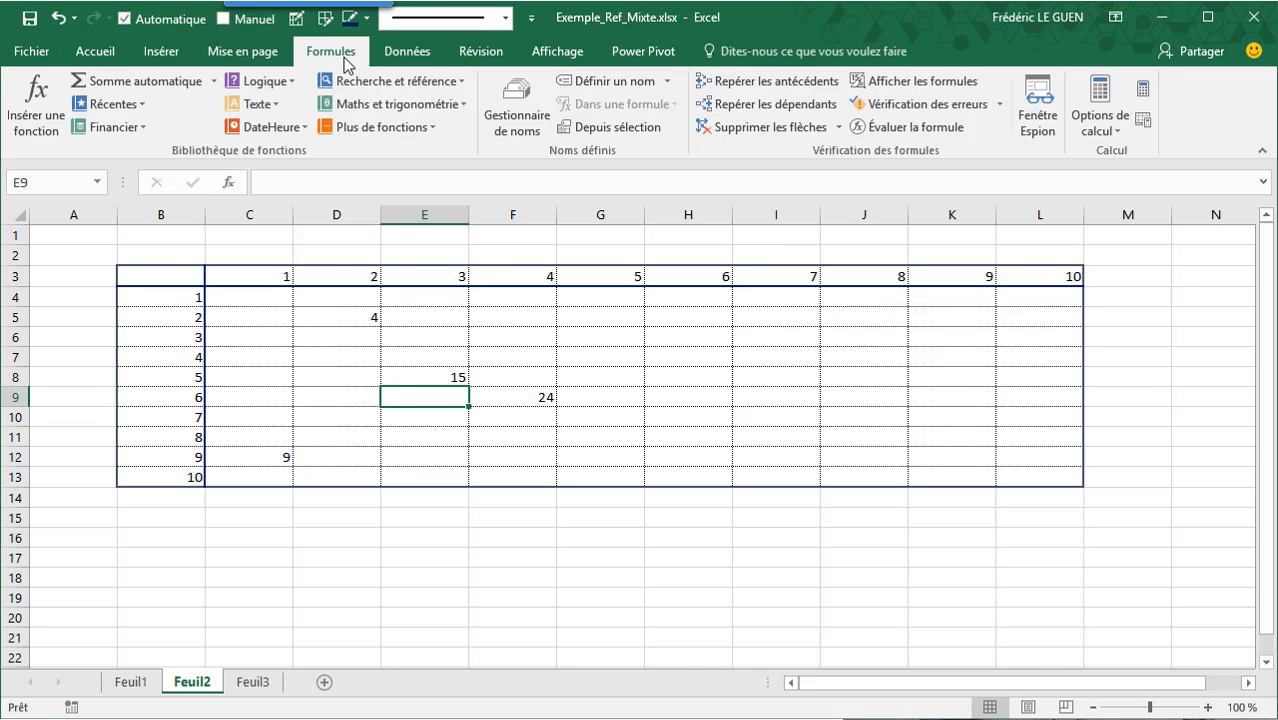
pyautogui.click(905, 87)
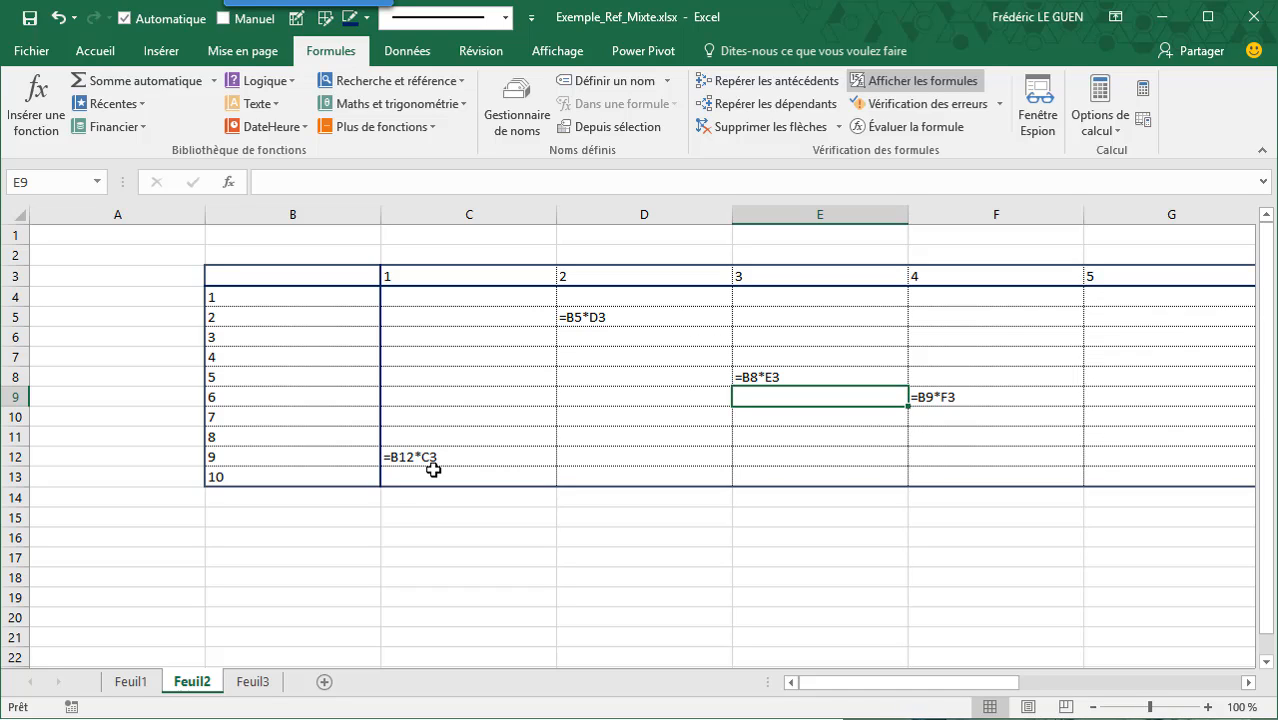
pyautogui.click(913, 80)
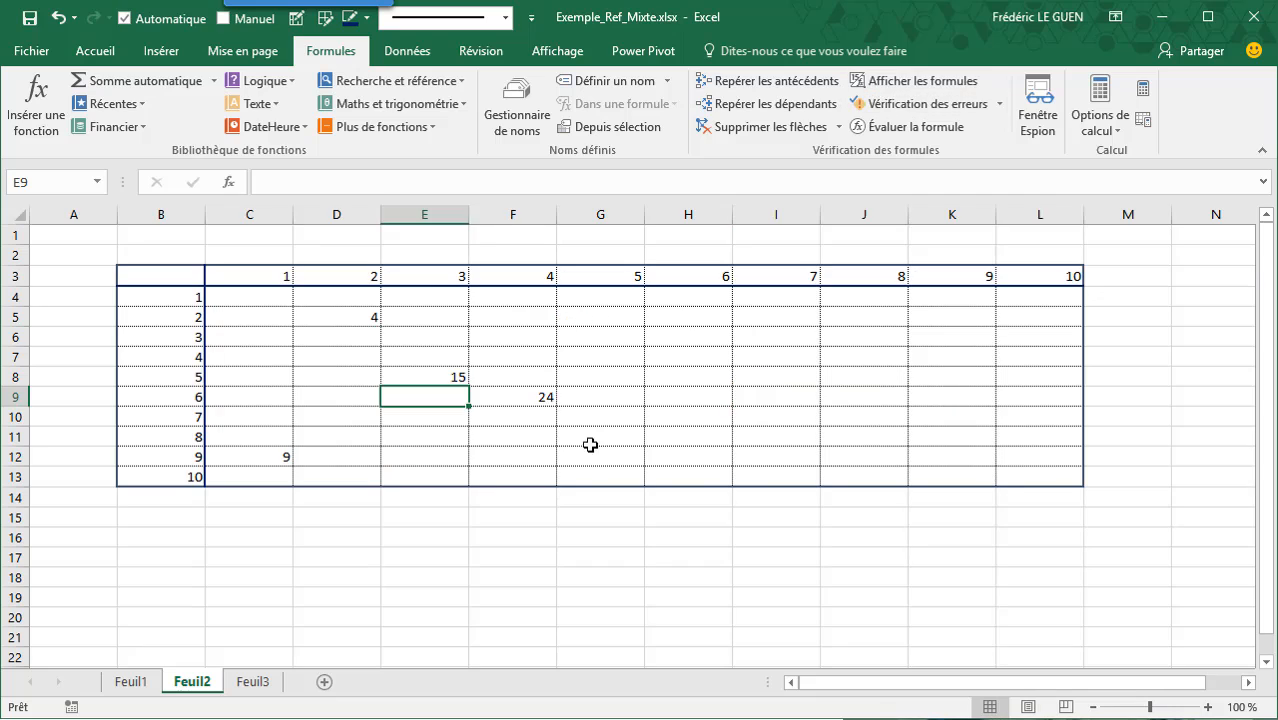
# - Clear the trial formulas from the table body and enter =B4*C3 in cell C4
pyautogui.moveTo(595, 455); pyautogui.dragTo(265, 317)
pyautogui.click(266, 293)
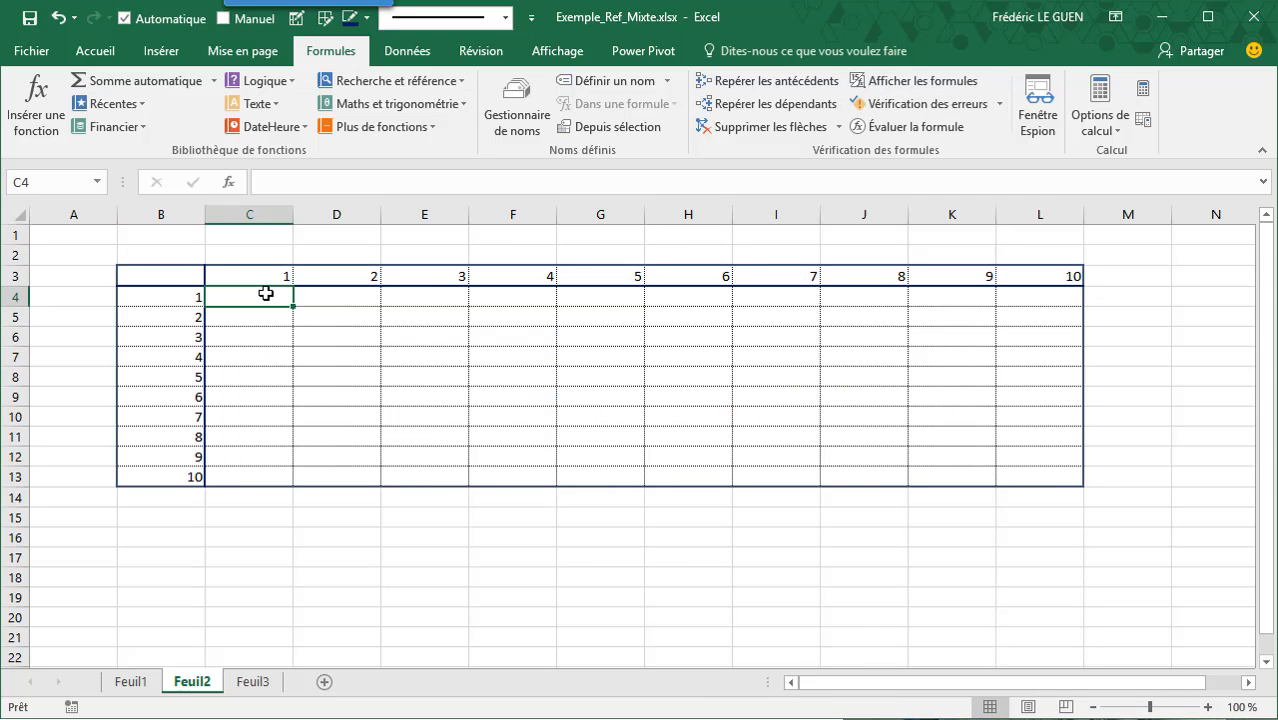
pyautogui.write('=')
pyautogui.click(162, 296)
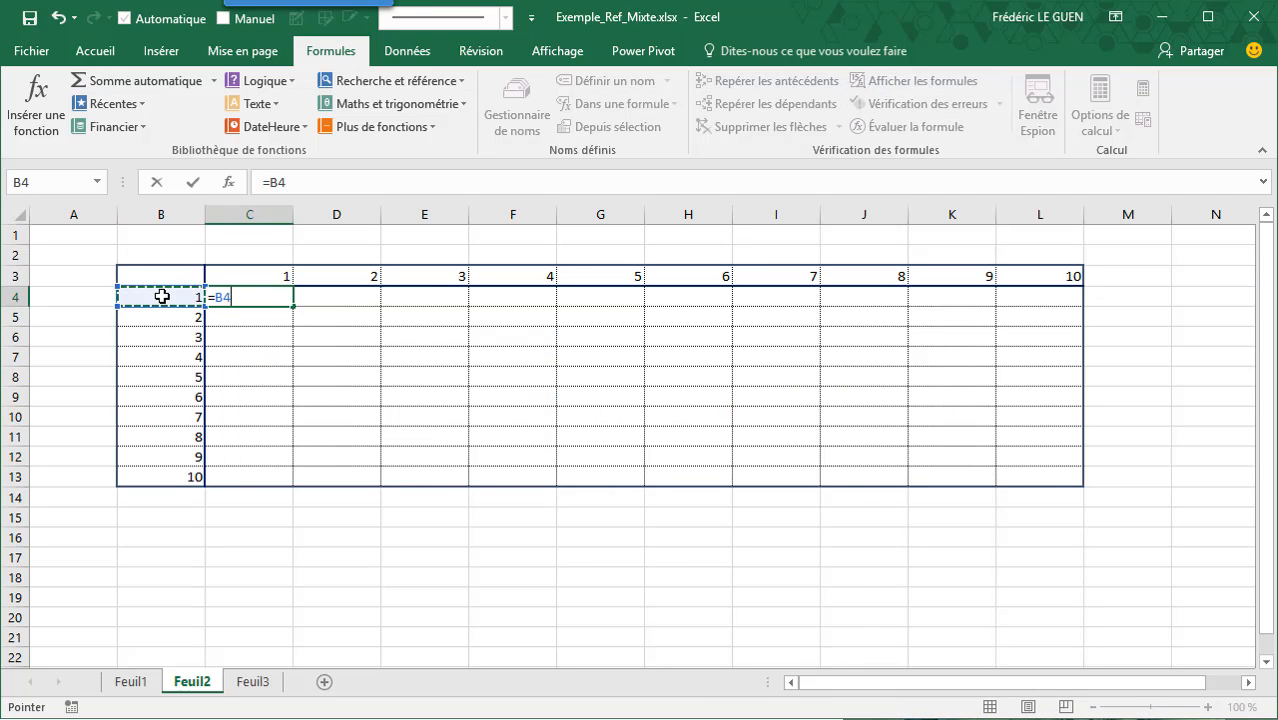
pyautogui.write('*')
pyautogui.click(231, 278)
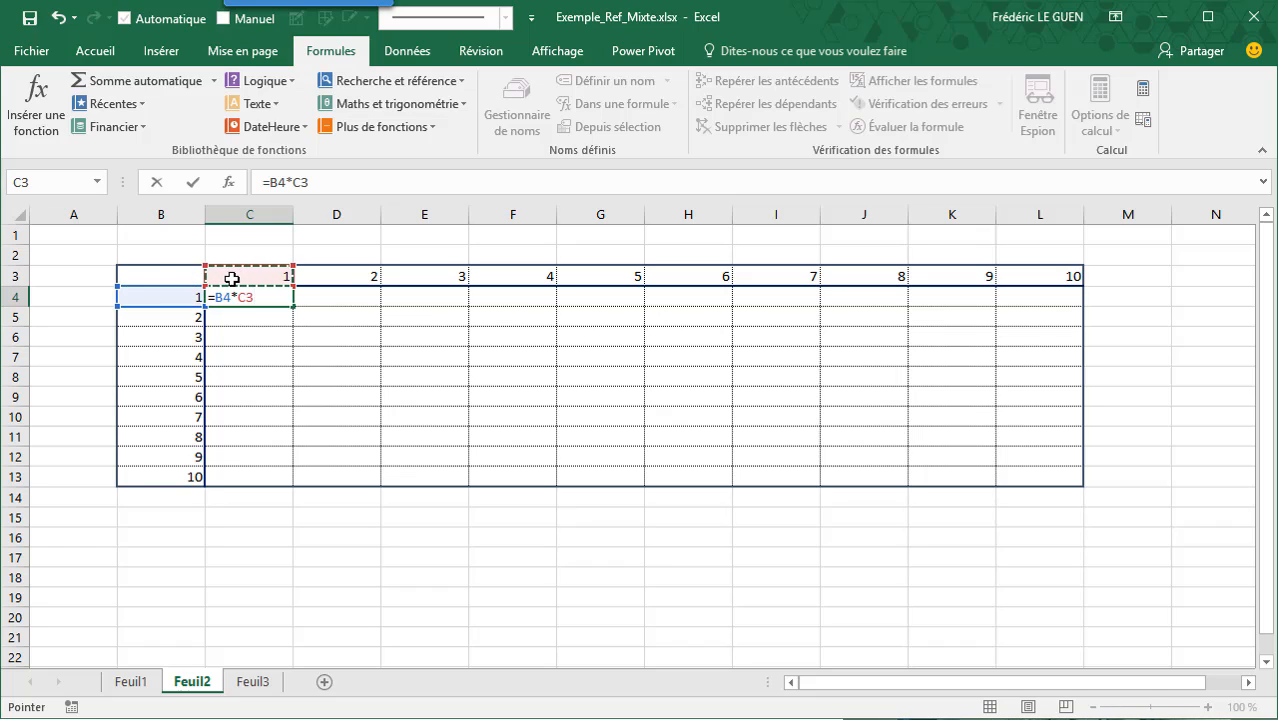
pyautogui.press('Return')
# - Change the B4 reference in C4's formula to the mixed reference $B4, locking only the column
pyautogui.click(240, 294)
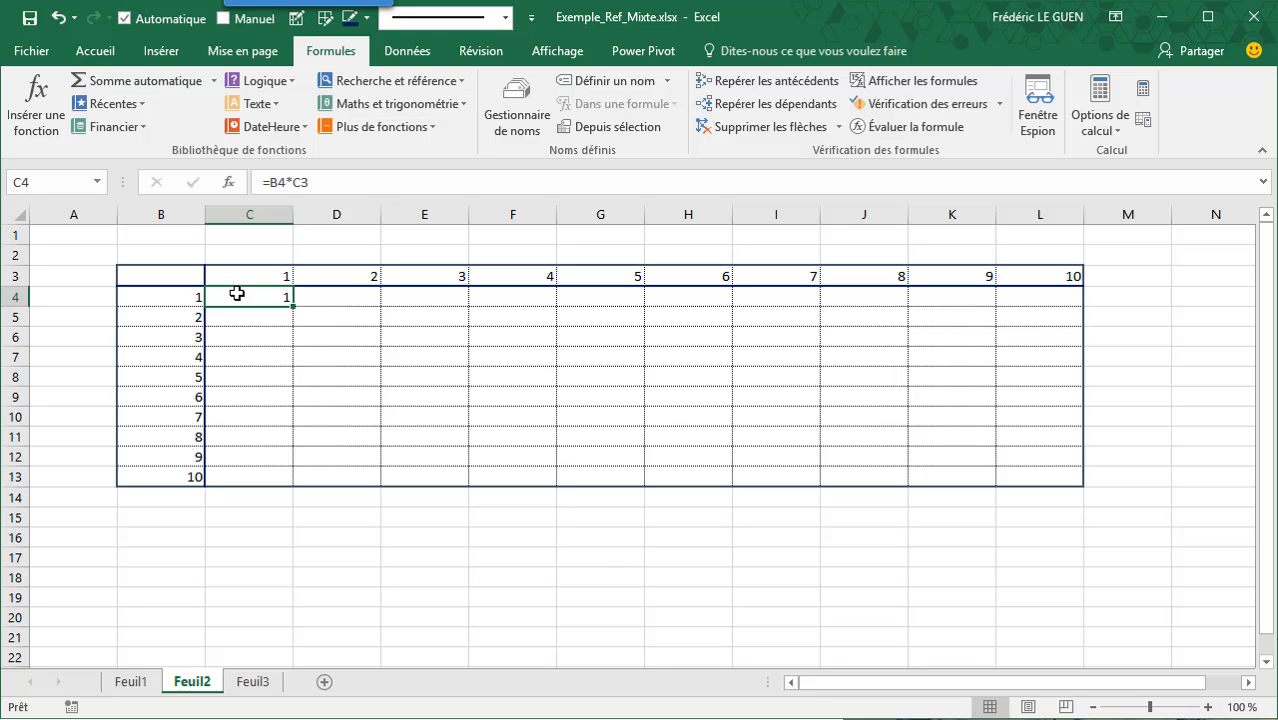
pyautogui.click(278, 183)
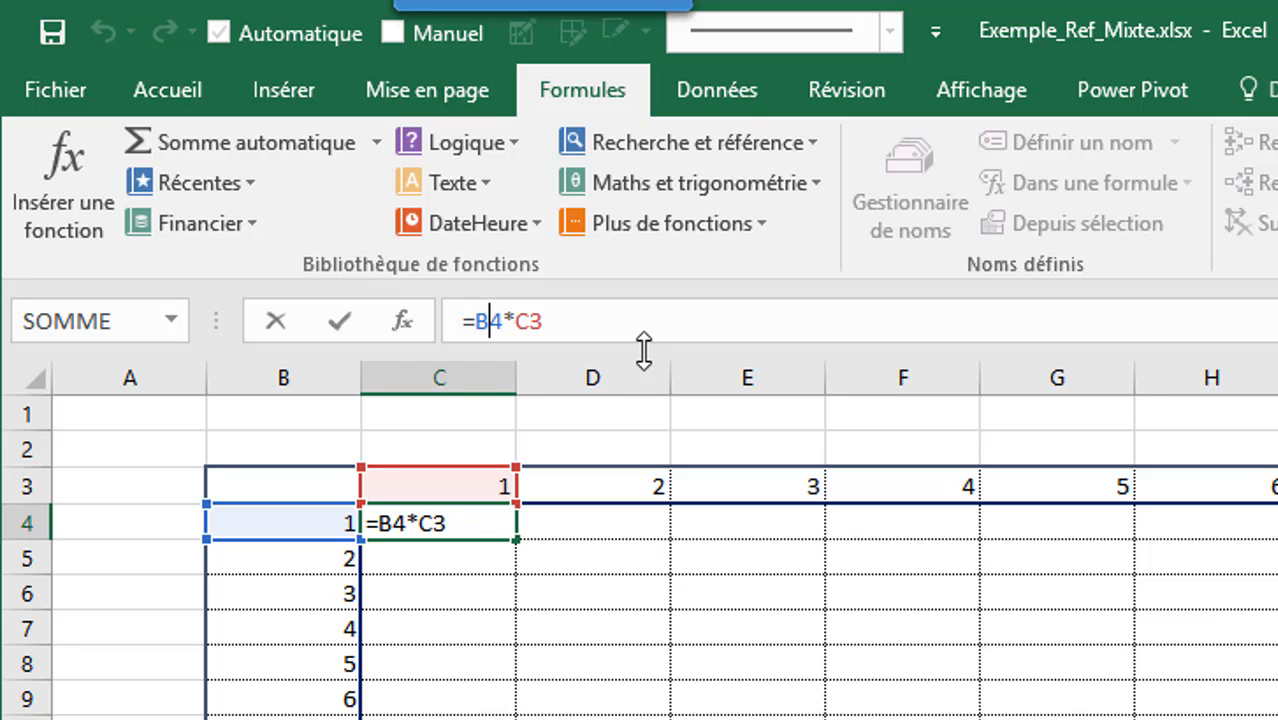
pyautogui.press('F4')
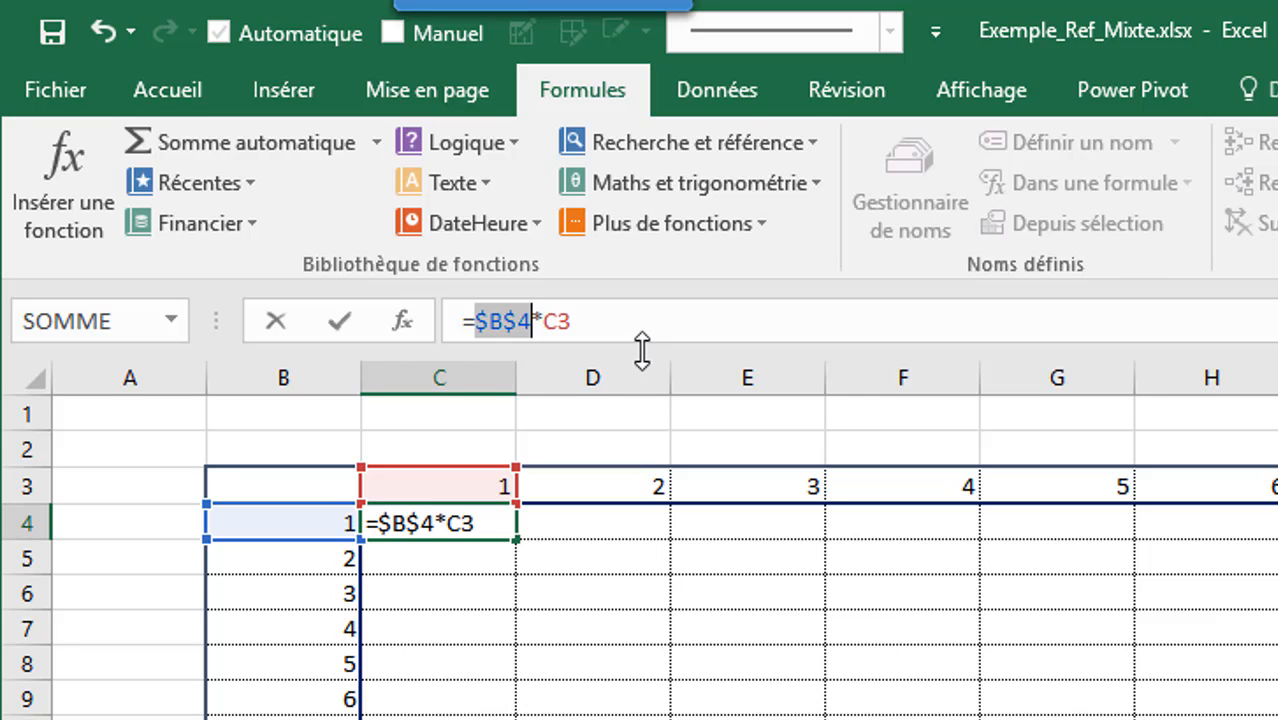
pyautogui.press('F4')
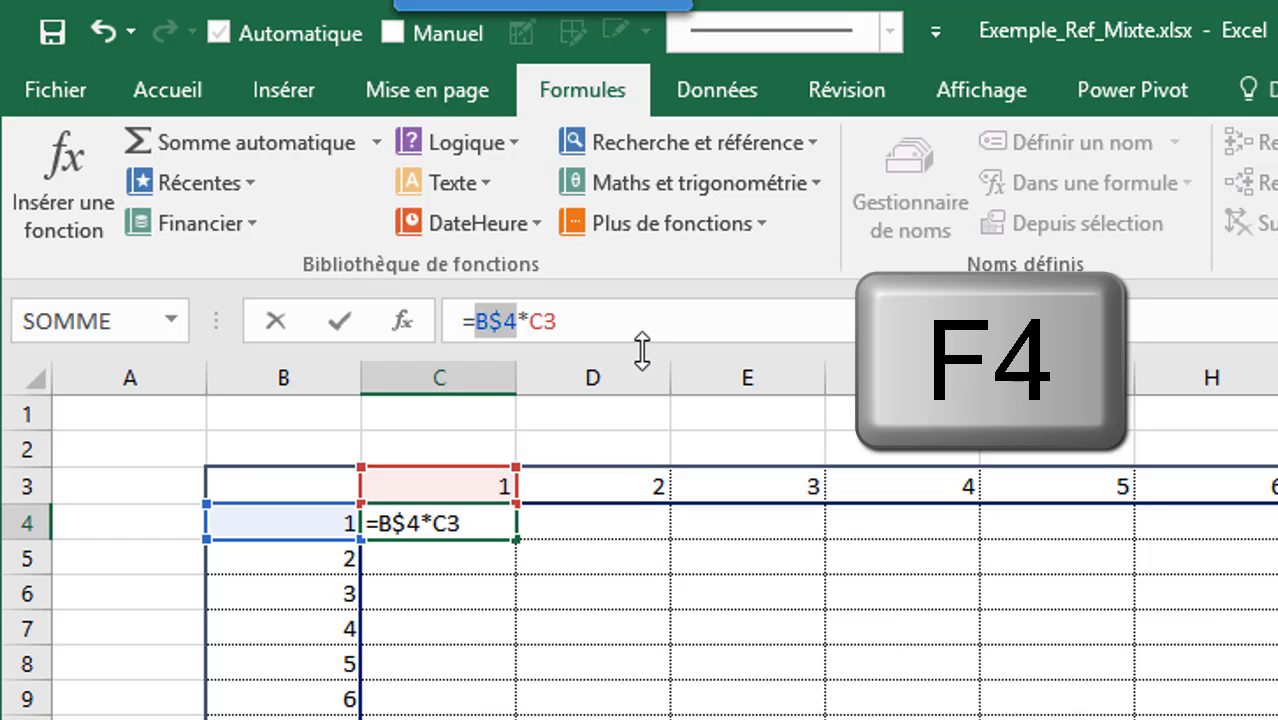
pyautogui.press('F4')
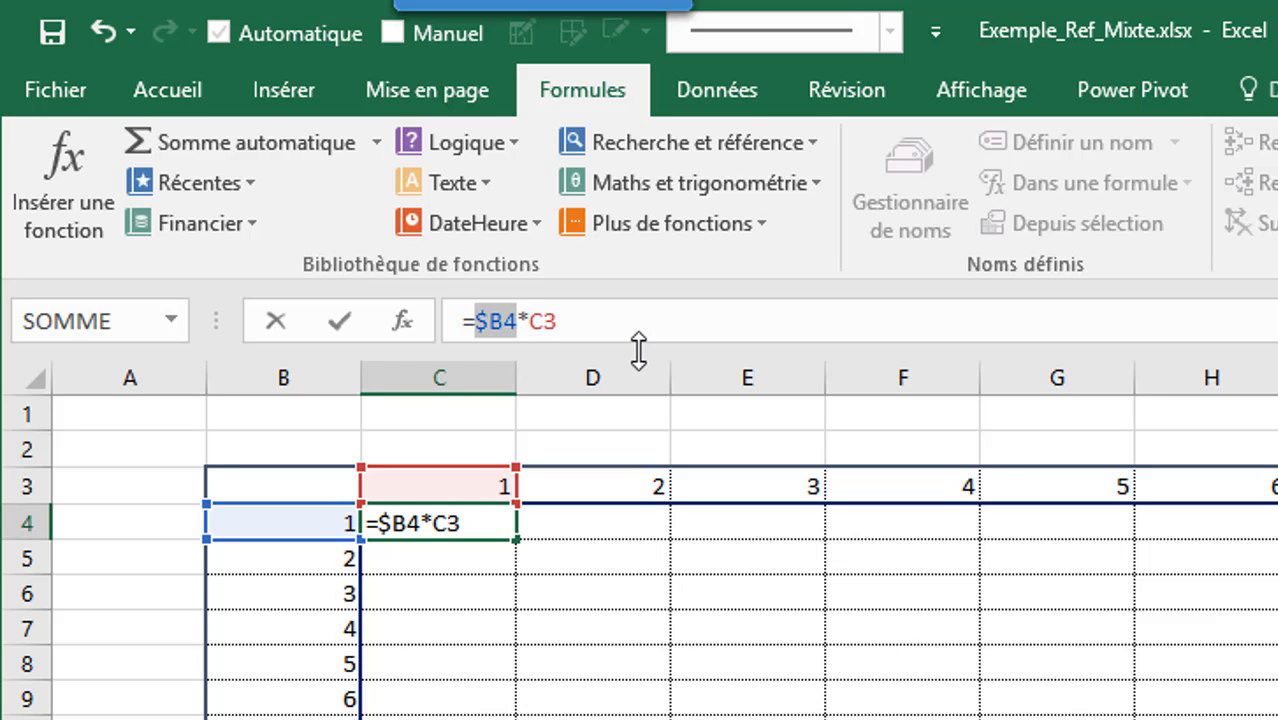
# - Change the C3 reference in C4's formula to C$3, locking only the row, and validate =$B4*C$3
pyautogui.click(546, 321)
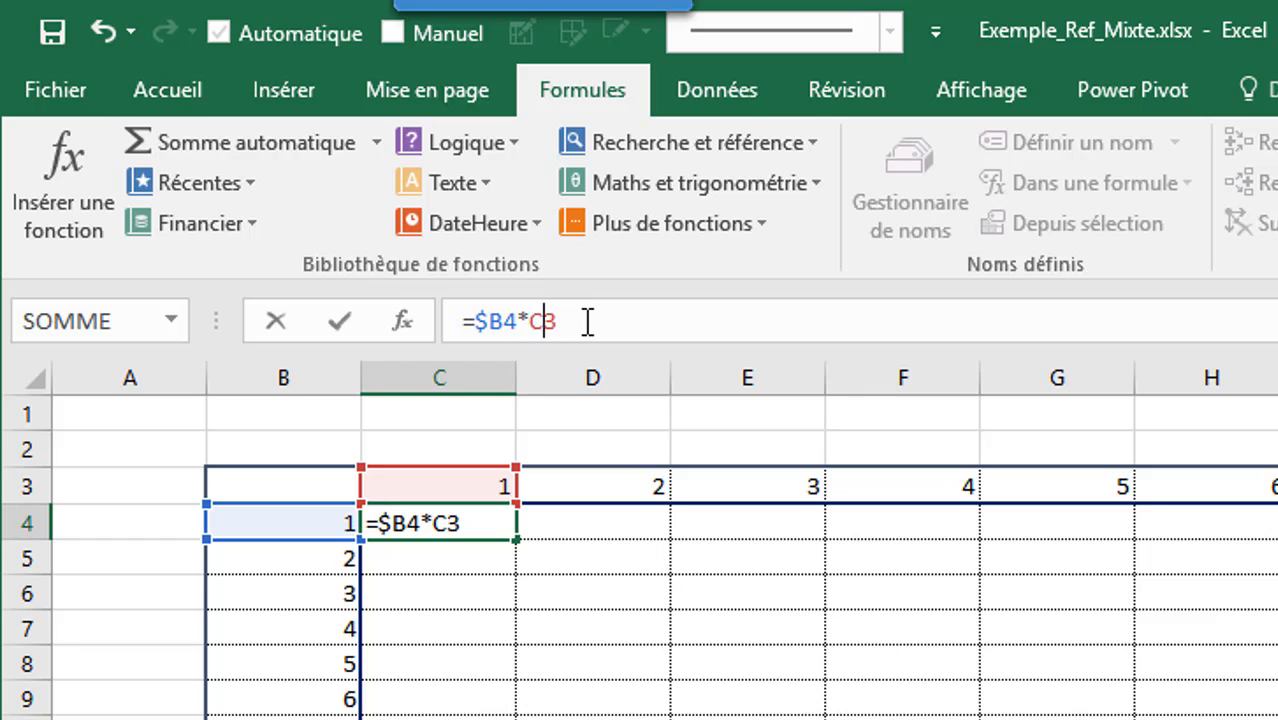
pyautogui.press('F4')
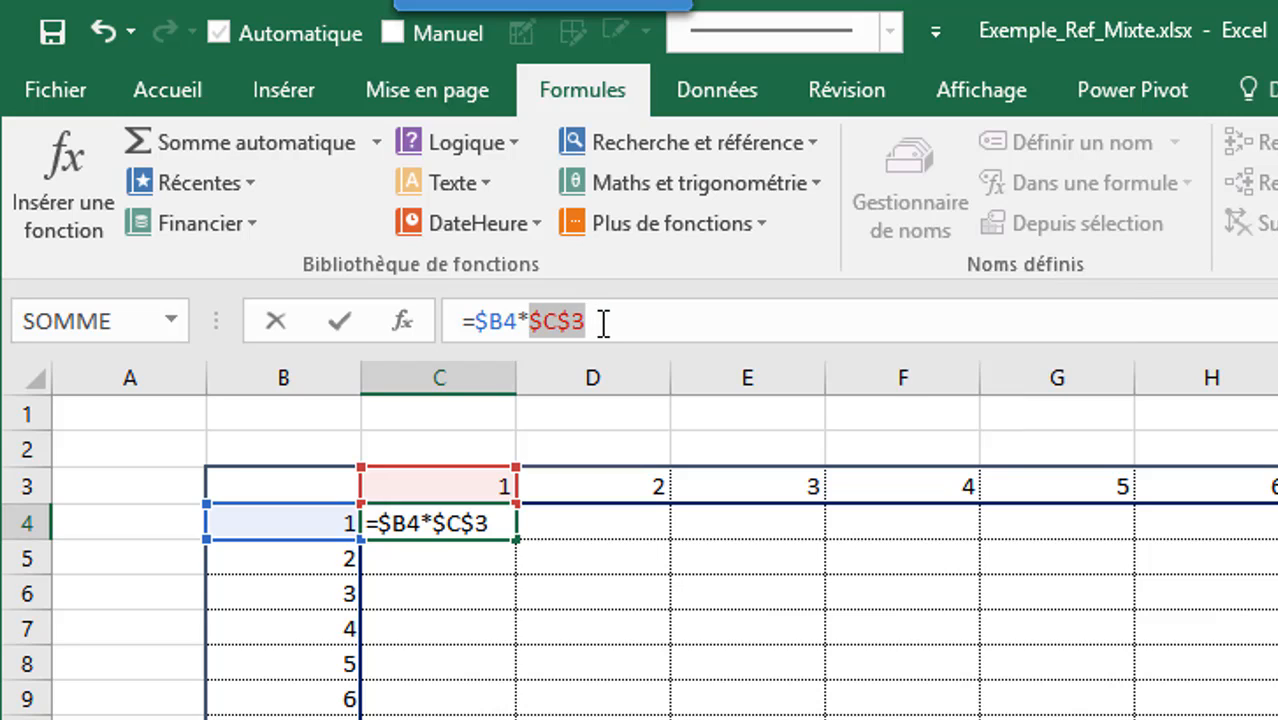
pyautogui.press('F4')
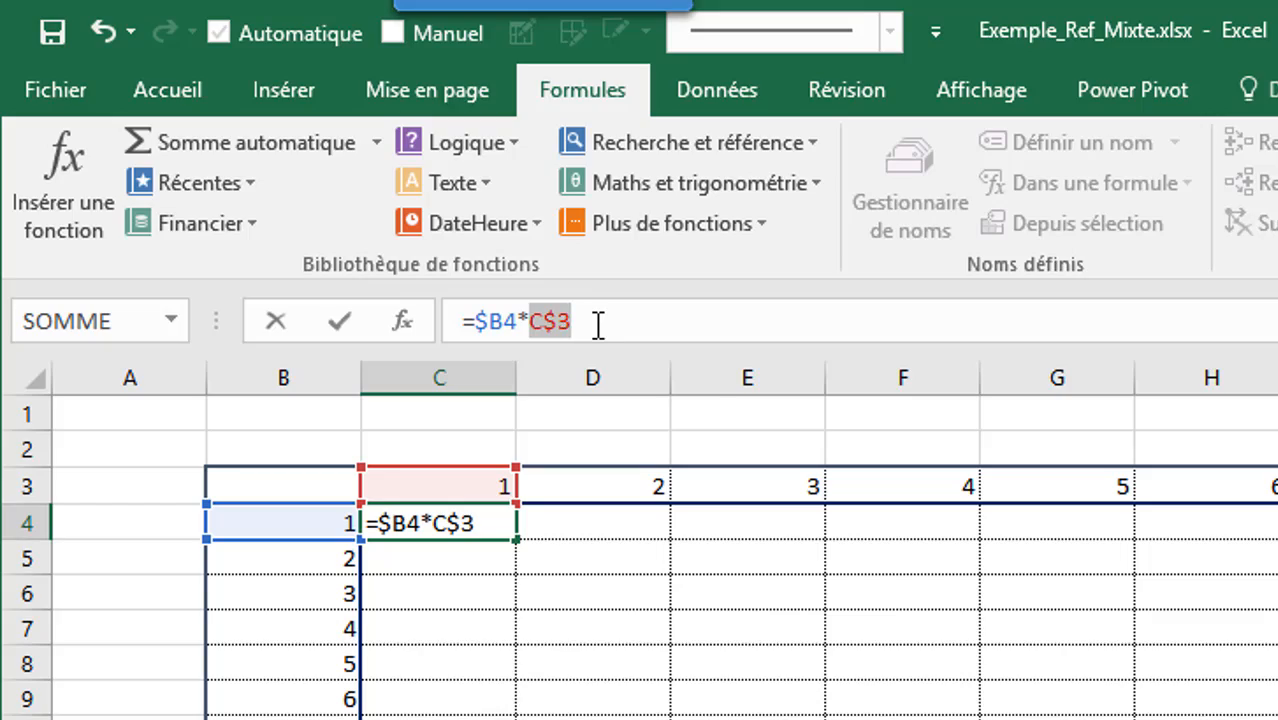
pyautogui.press('Return')
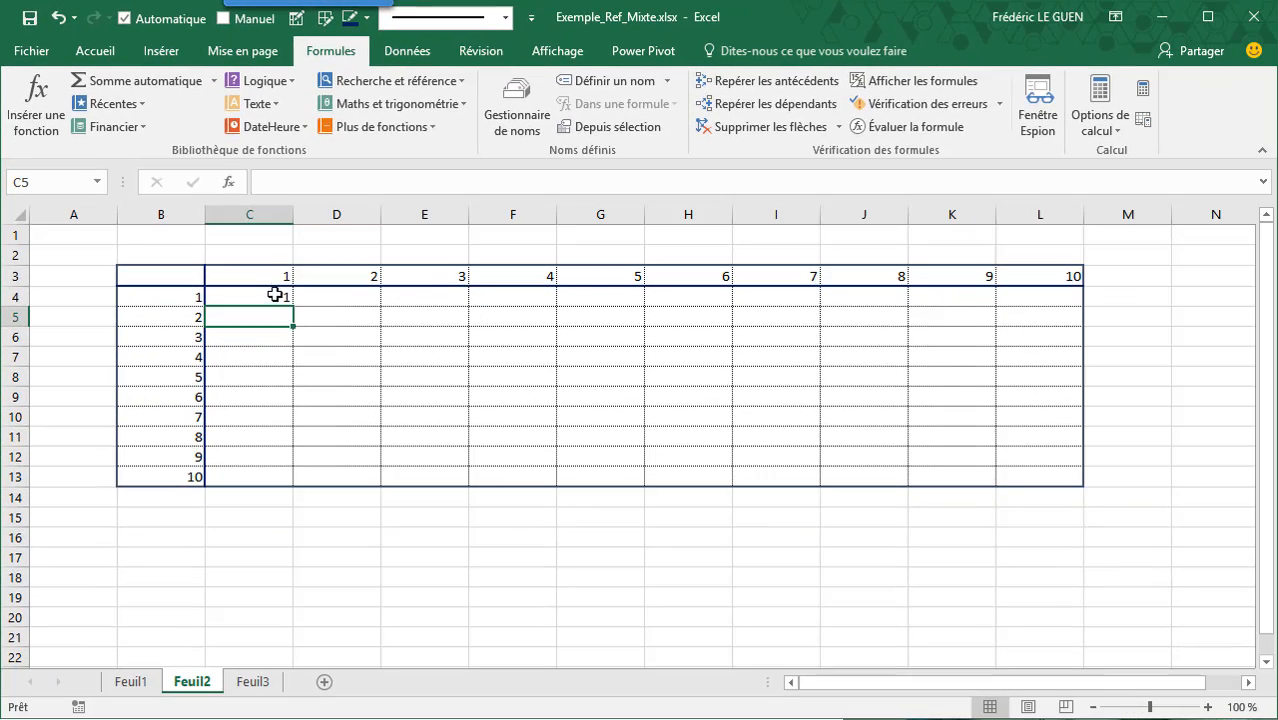
# - Copy the formula in C4 and paste only the formulas over the whole table body, C4:L13
pyautogui.click(273, 297)
pyautogui.hotkey('ctrl', 'c')
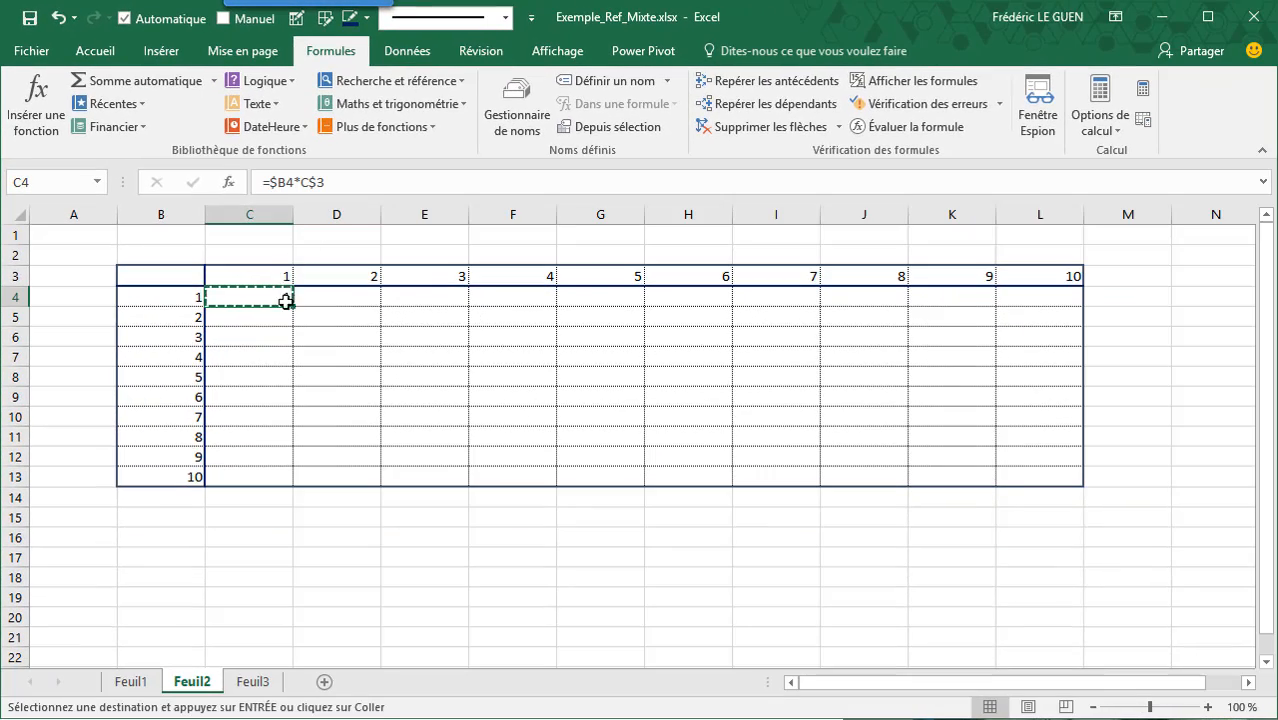
pyautogui.moveTo(286, 301); pyautogui.dragTo(1015, 485)
pyautogui.hotkey('ctrl', 'alt', 'v')
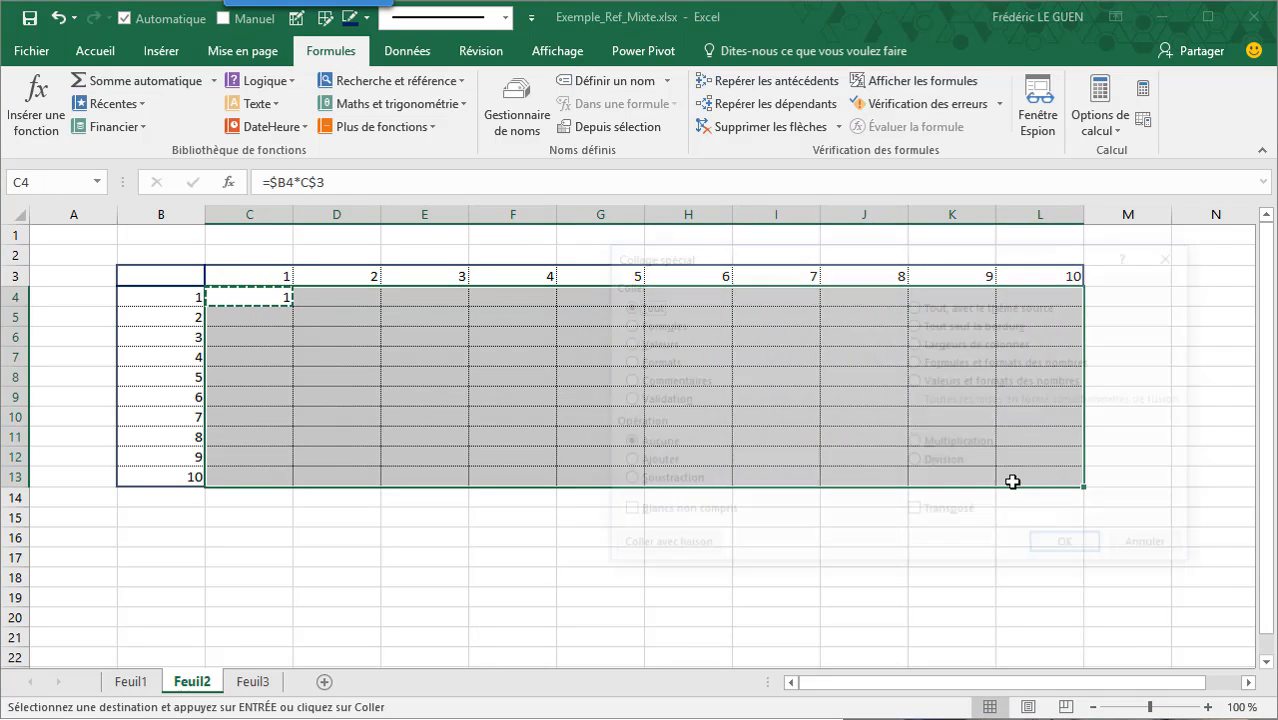
pyautogui.click(640, 333)
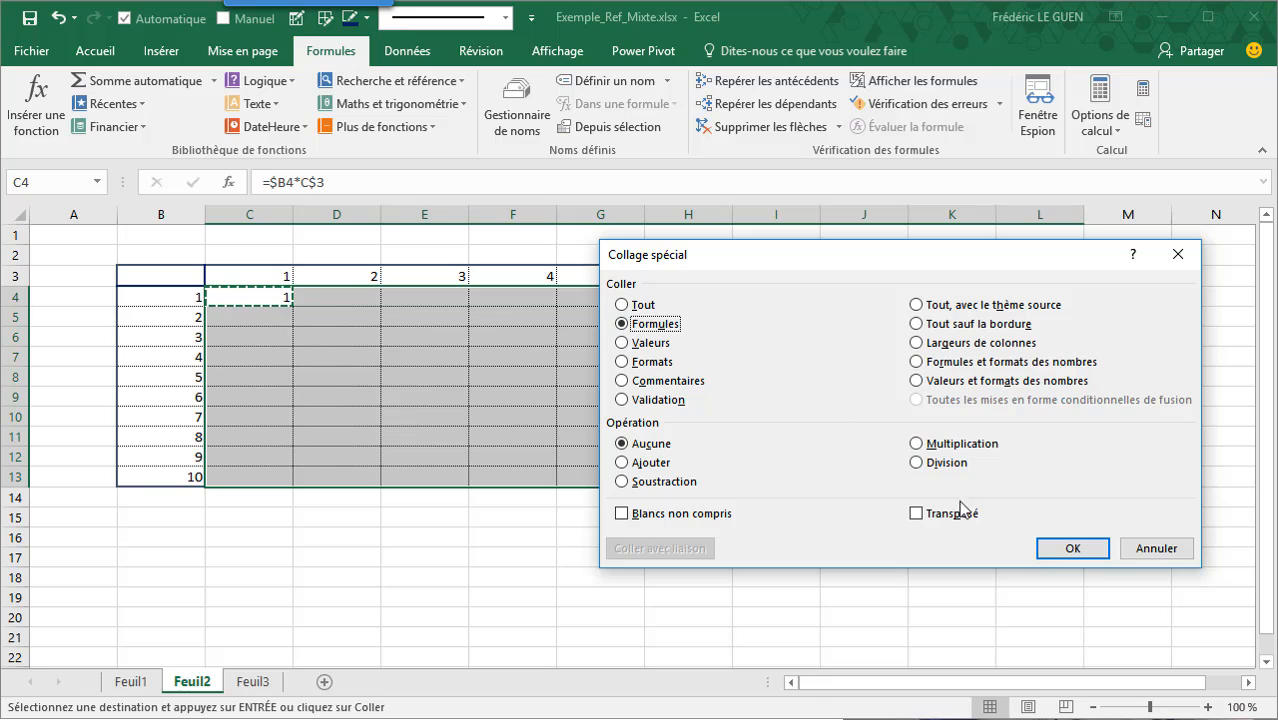
pyautogui.click(1058, 549)
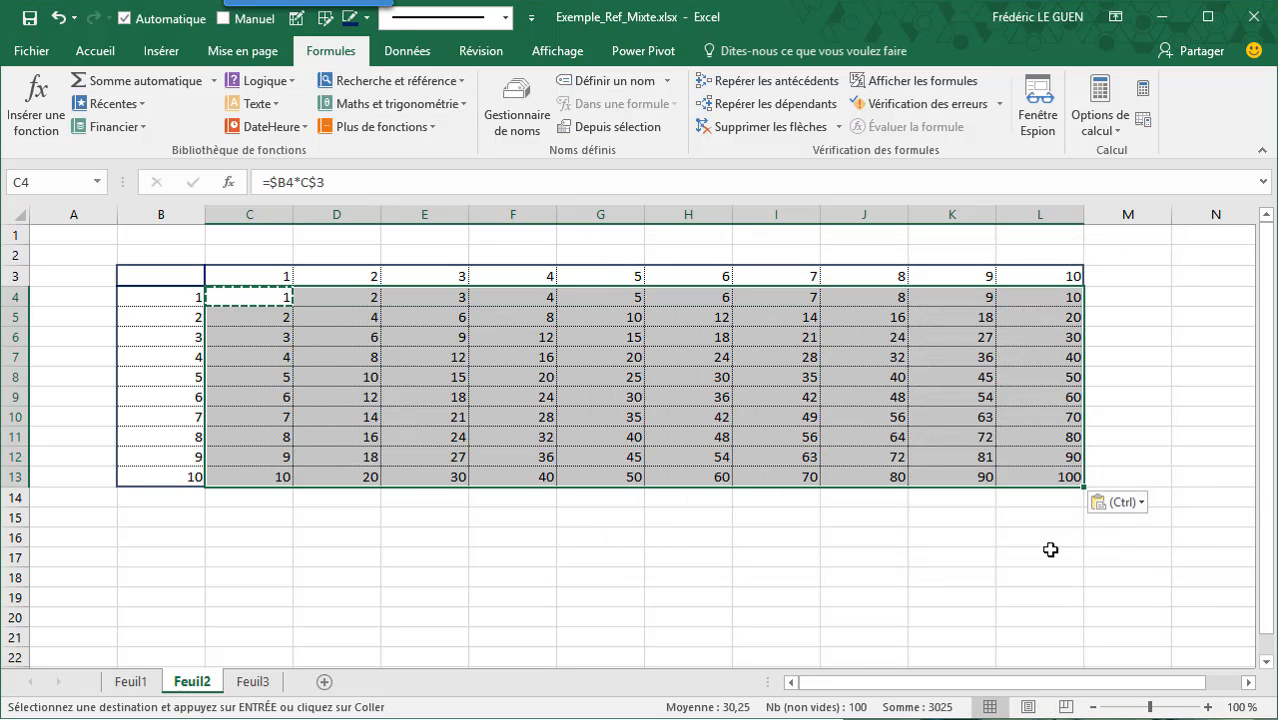
# - Trace the precedents of the formulas in I10 and E12 to check which header cells they multiply
pyautogui.click(793, 419)
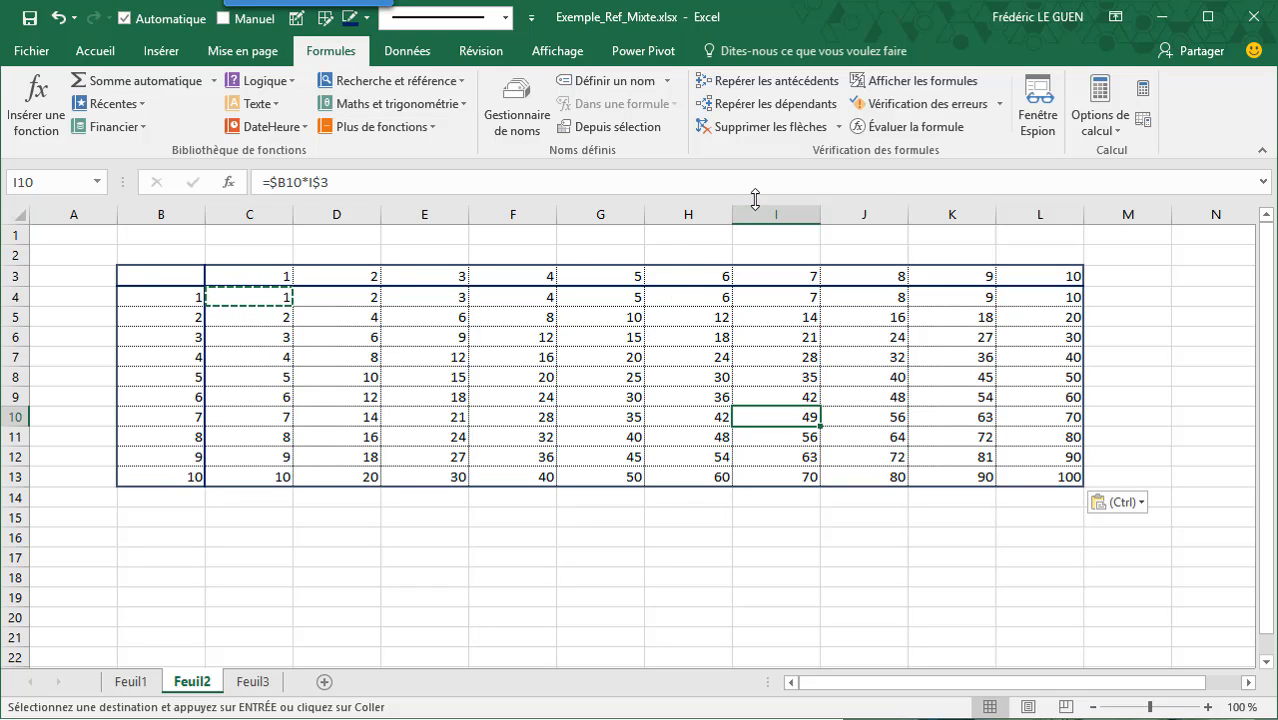
pyautogui.click(826, 82)
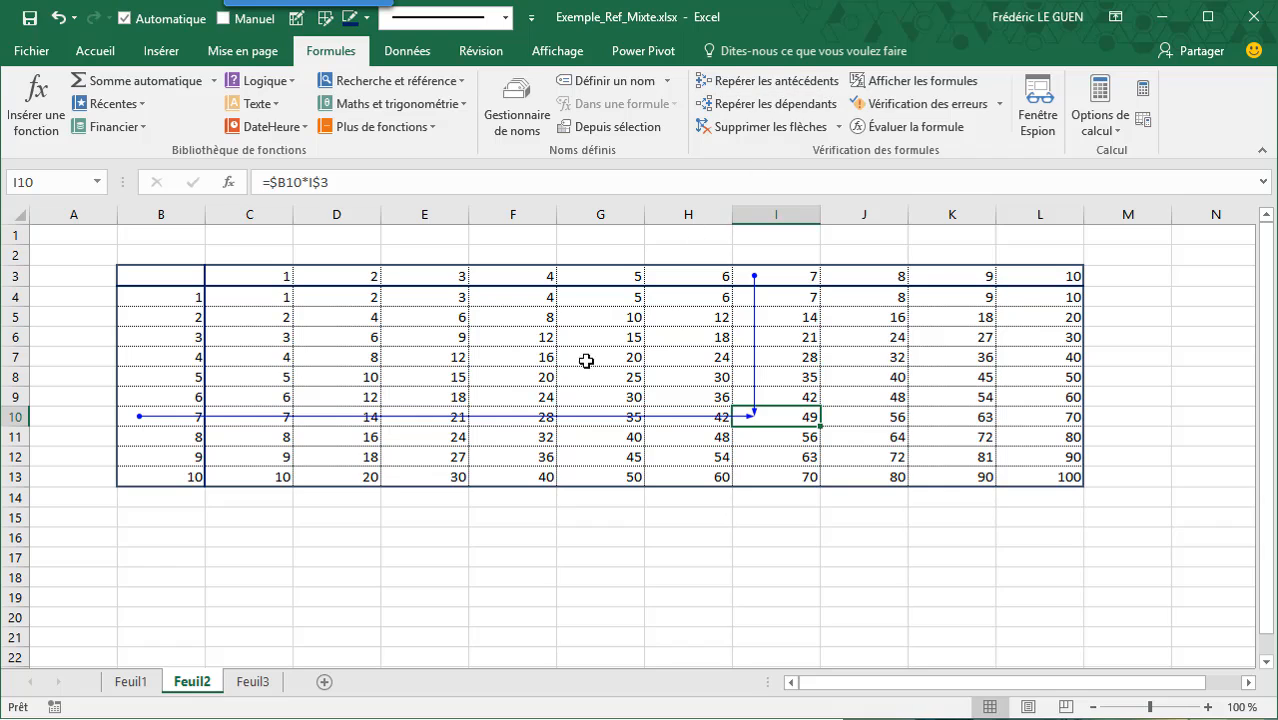
pyautogui.click(452, 451)
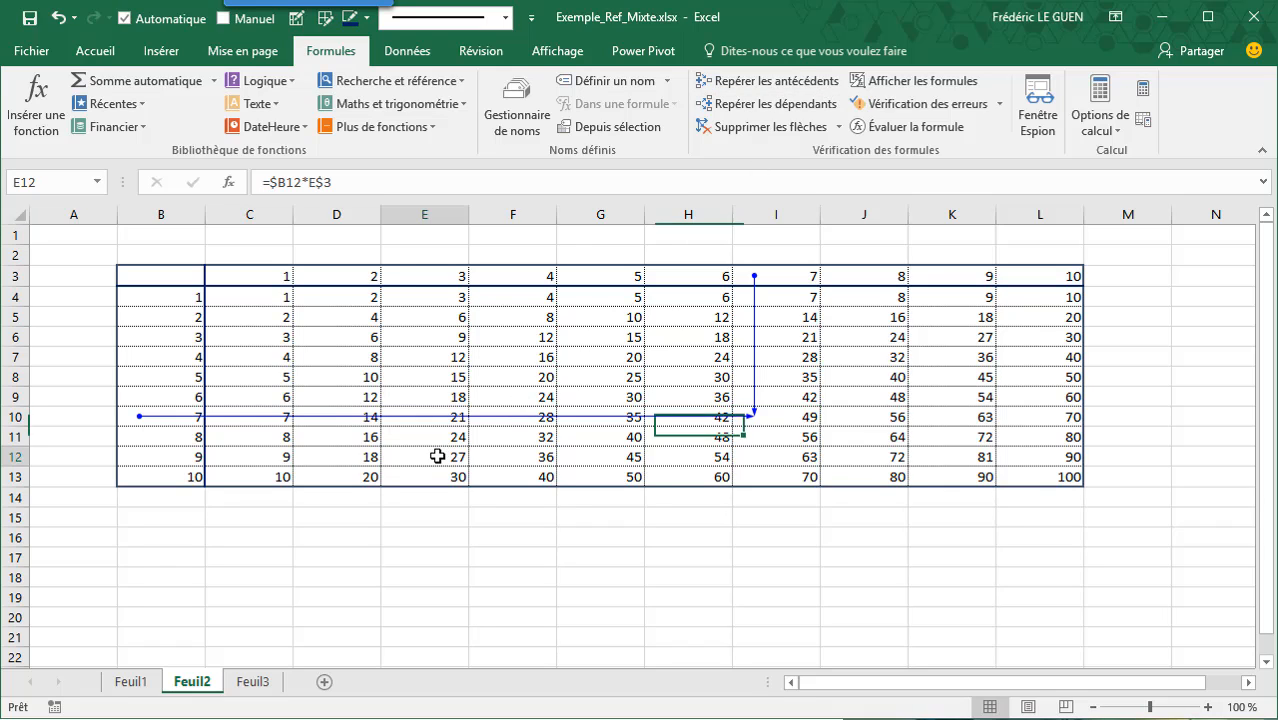
pyautogui.click(750, 88)
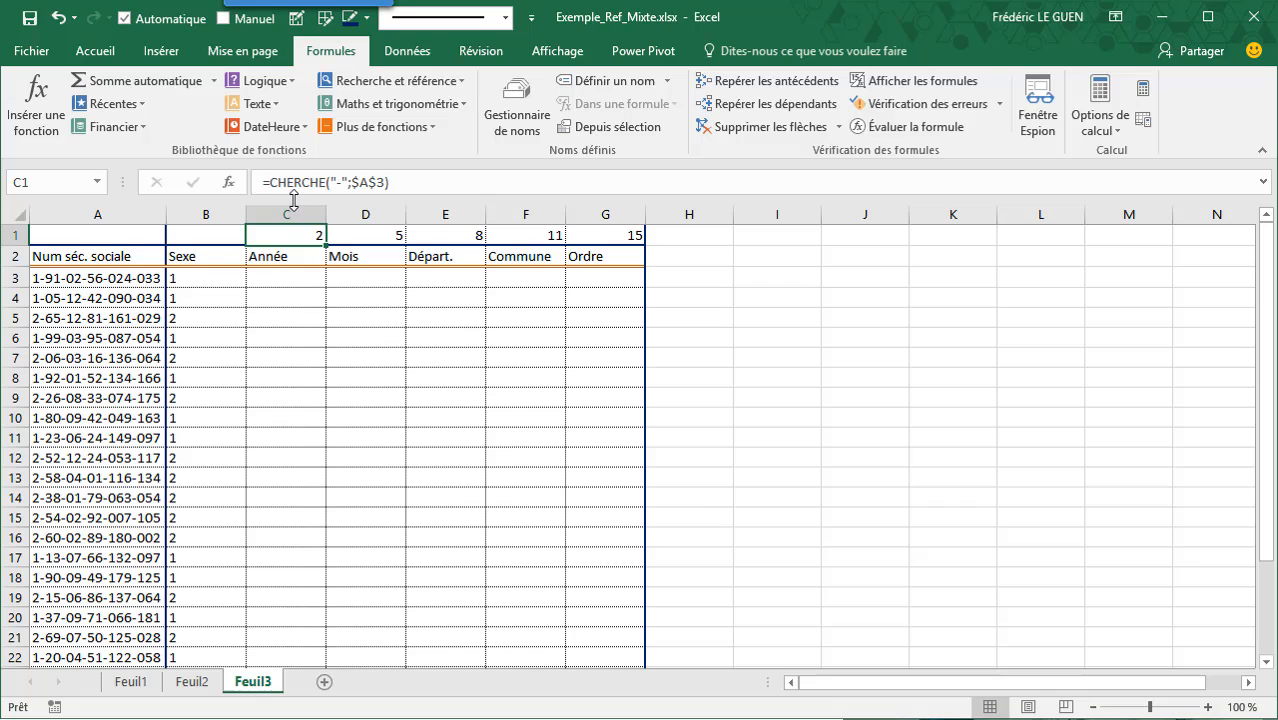
# - Check the CHERCHE position formulas in D1 and E1 of Feuil3, and enter =STXT(A3;C1;2) in cell C3 under Année
pyautogui.click(341, 233)
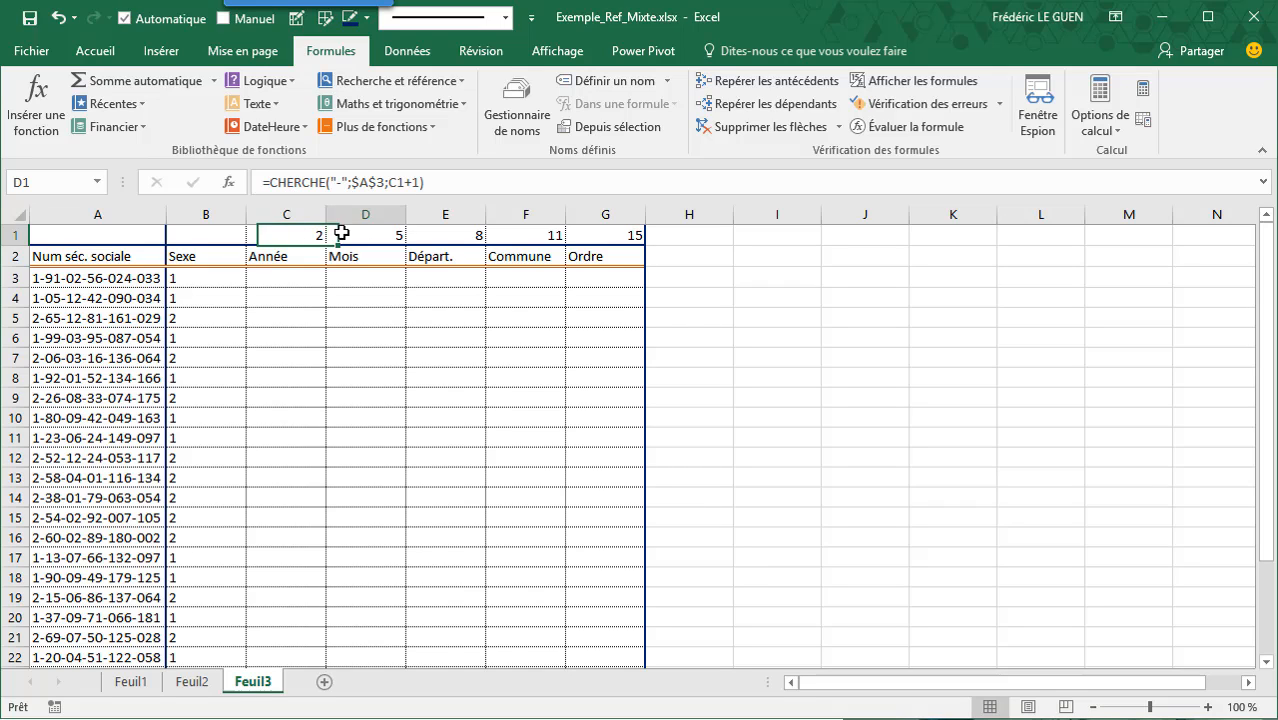
pyautogui.click(421, 234)
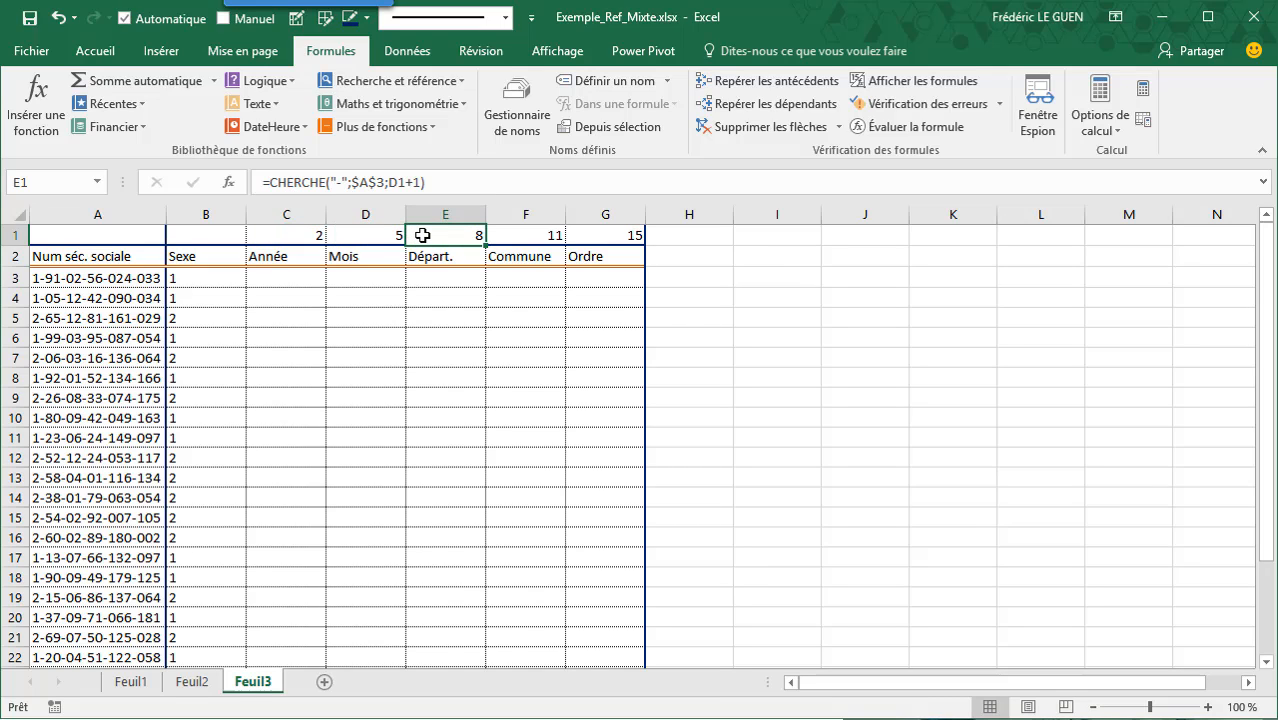
pyautogui.click(311, 279)
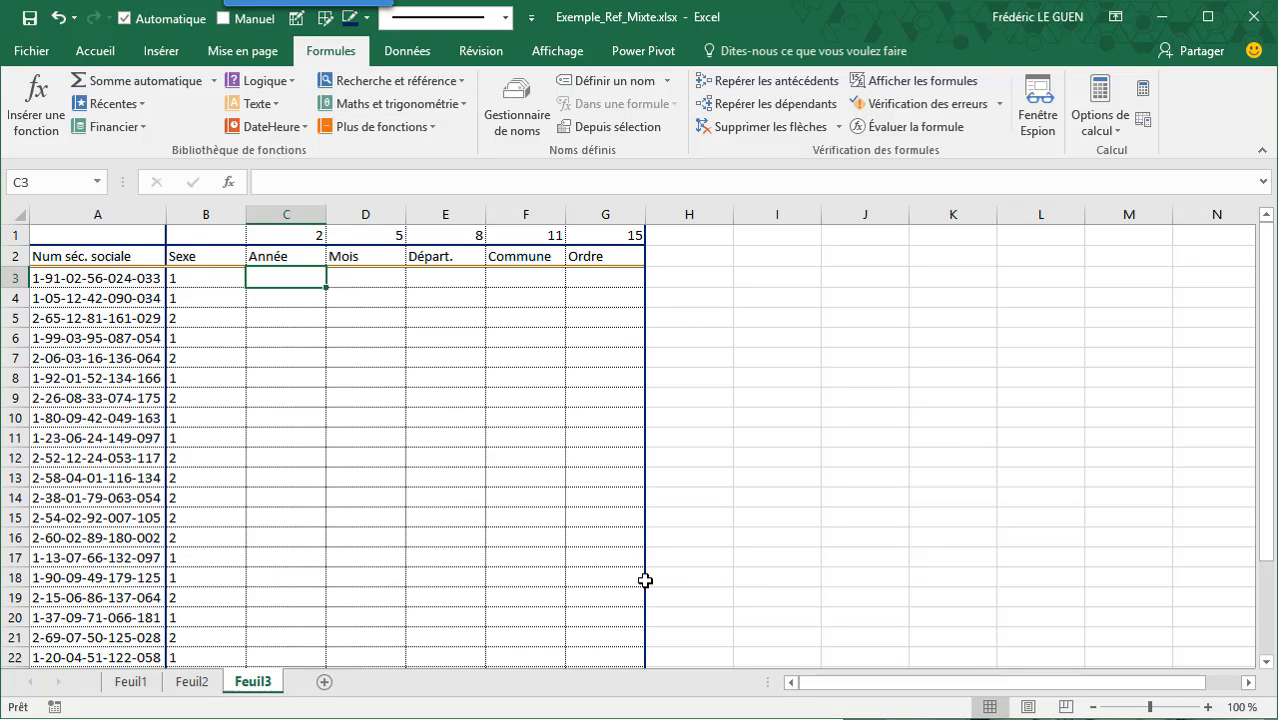
pyautogui.write('=st')
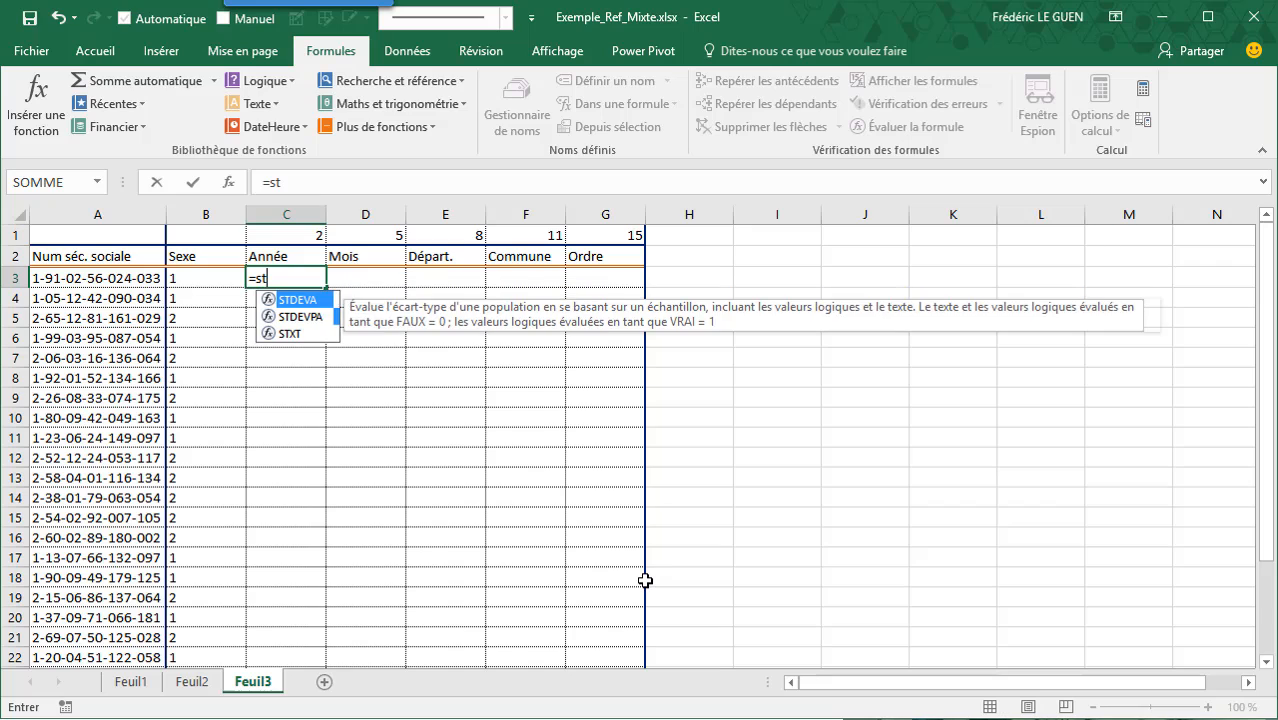
pyautogui.press('Down')
pyautogui.press('Down')
pyautogui.press('Tab')
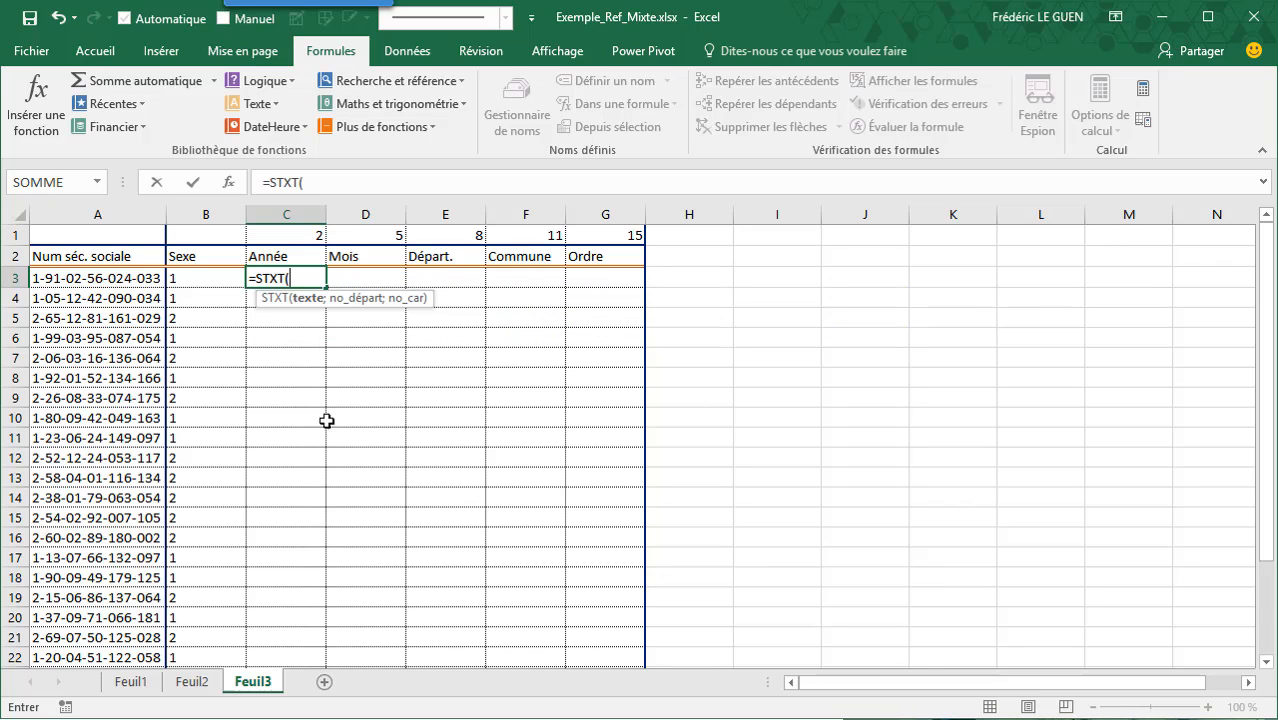
pyautogui.click(134, 278)
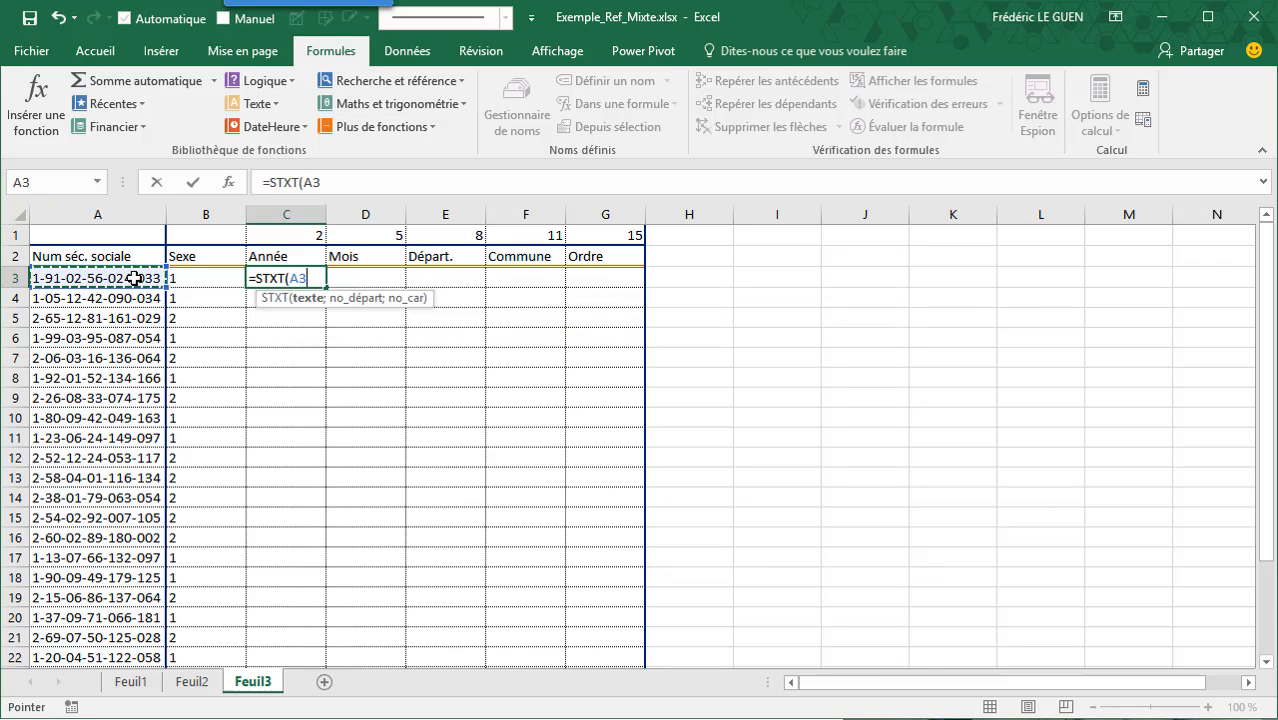
pyautogui.write(';')
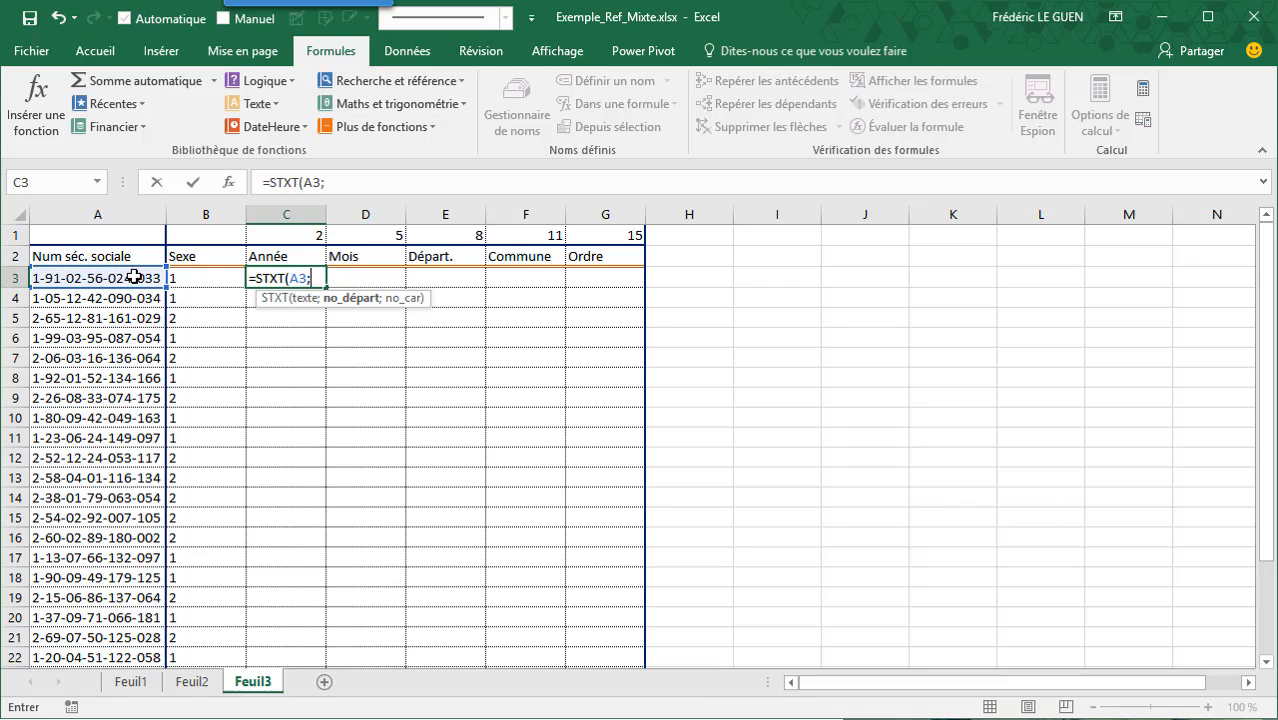
pyautogui.click(266, 238)
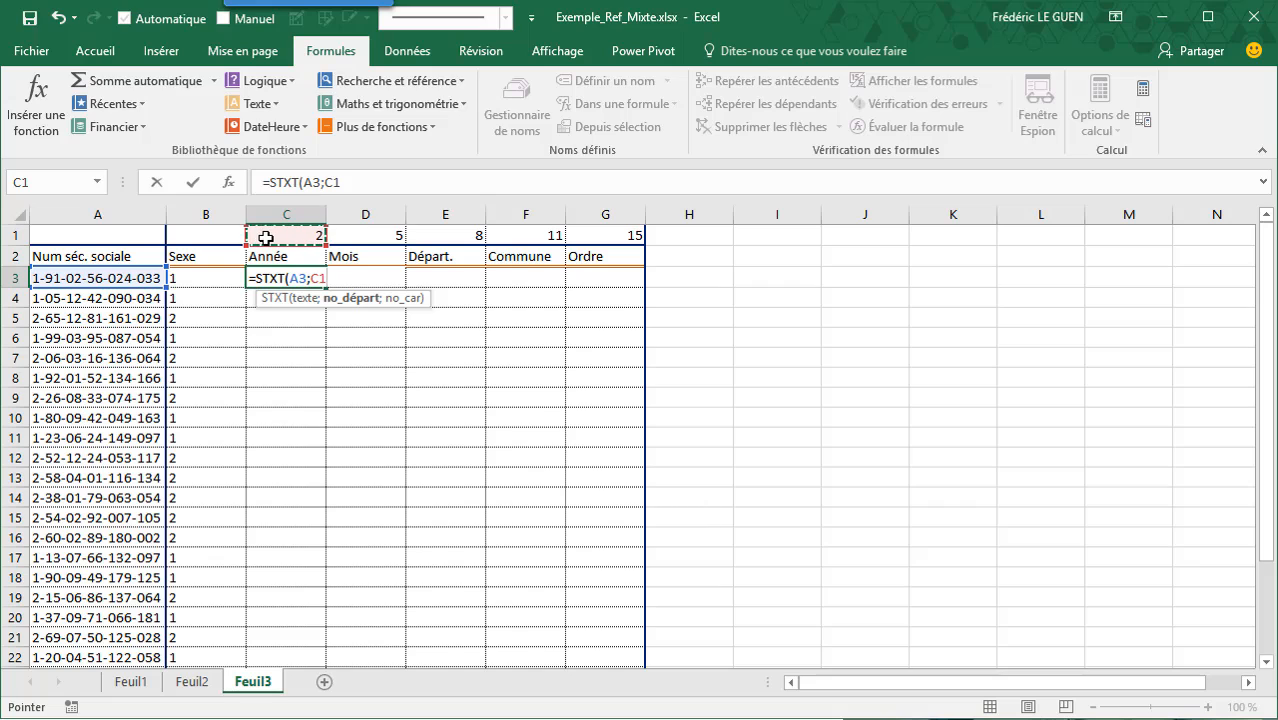
pyautogui.write(';')
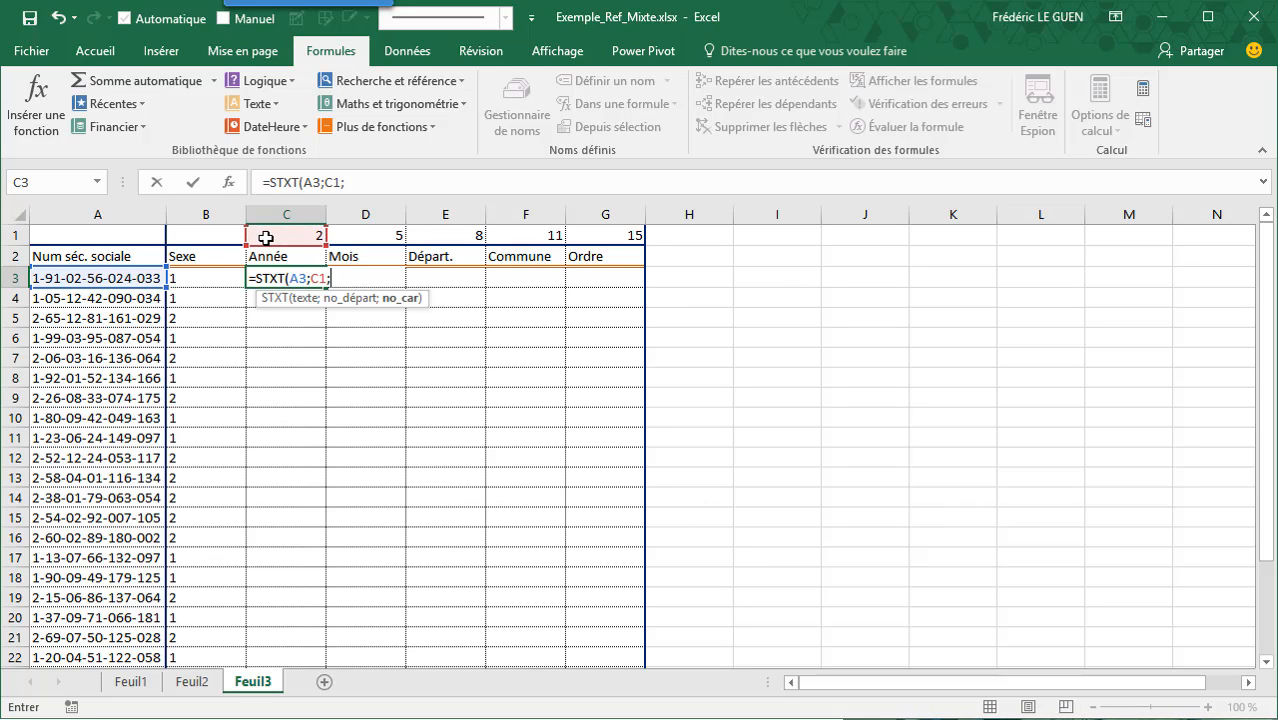
pyautogui.write('2)')
pyautogui.press('Return')
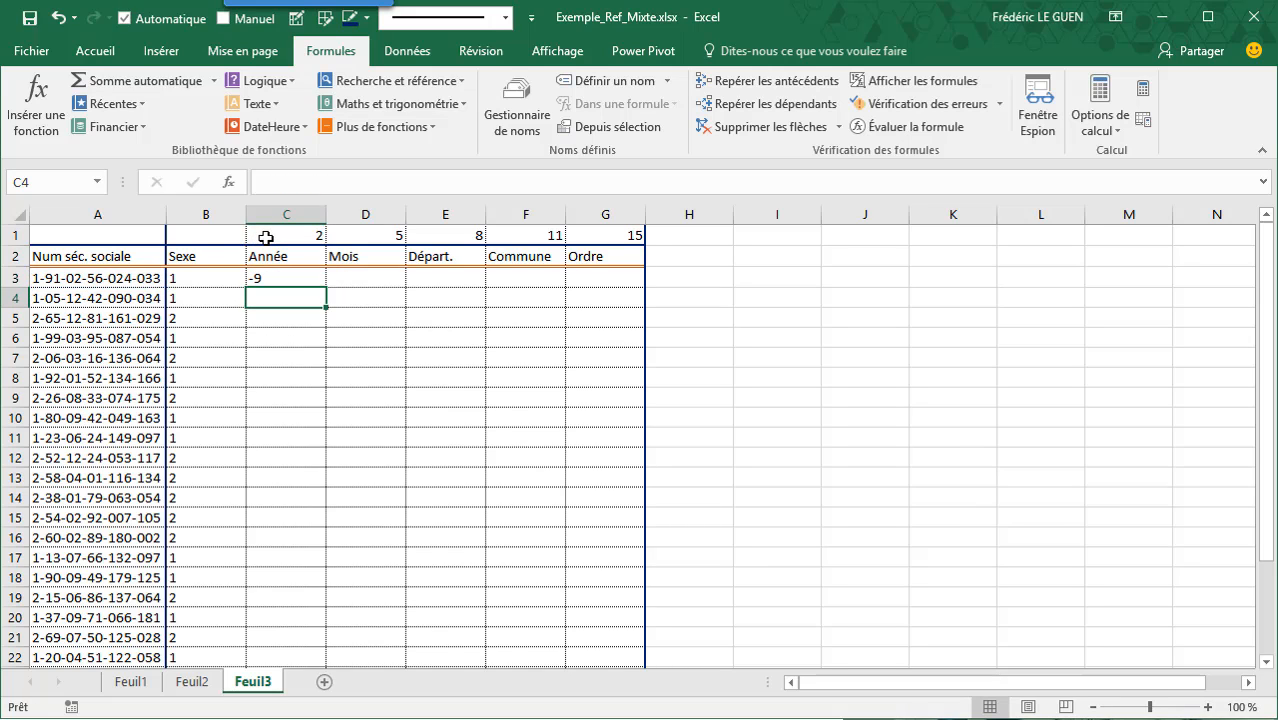
# - Change the No_départ argument of C3's STXT function to C1+1 and validate the formula
pyautogui.press('Up')
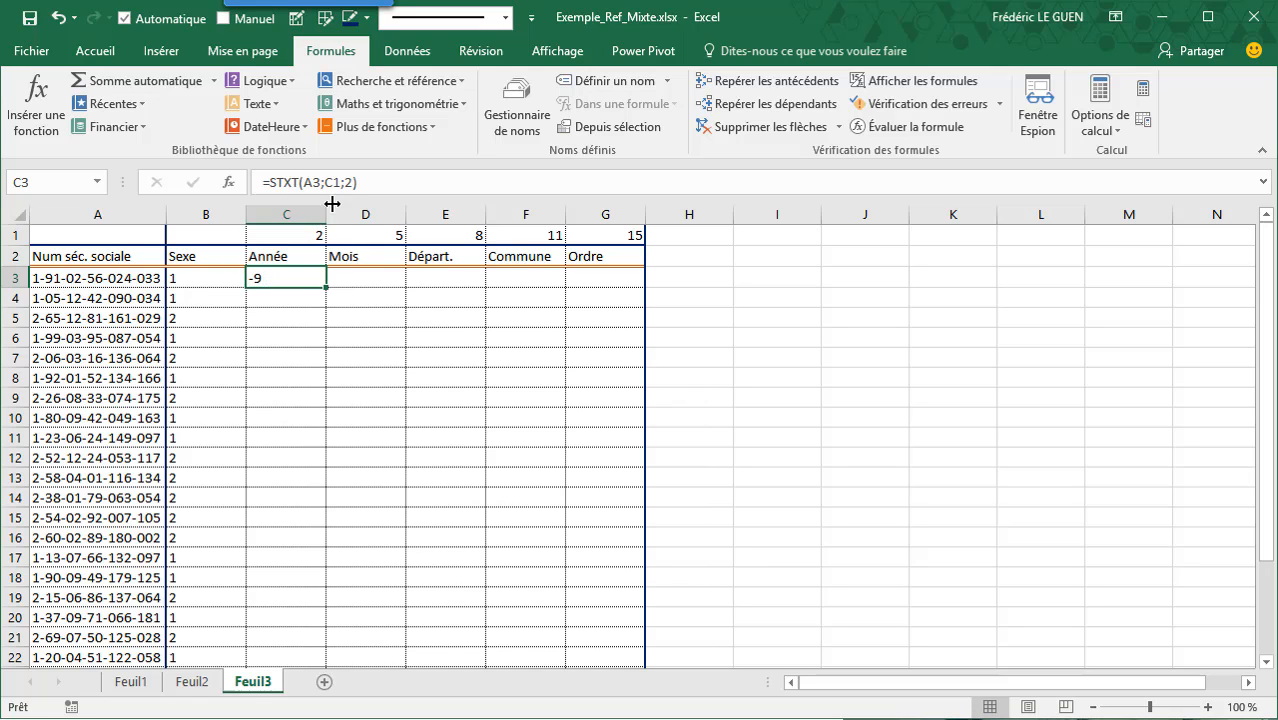
pyautogui.click(229, 183)
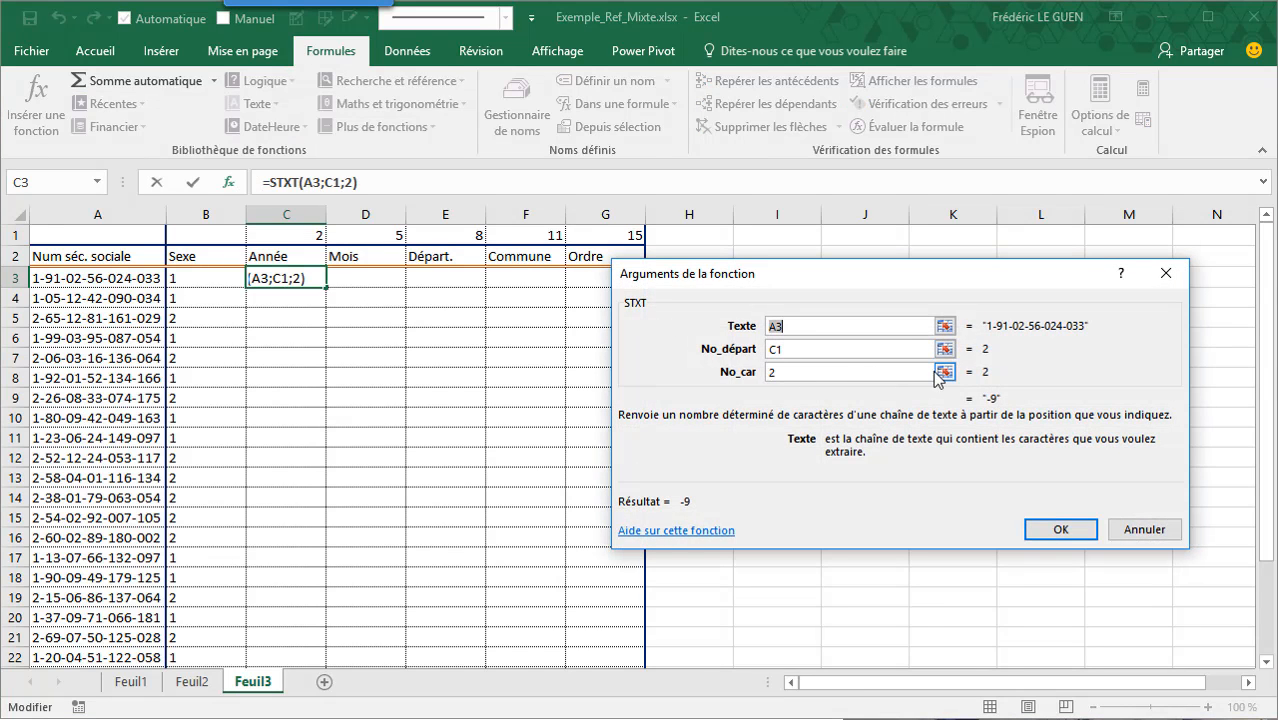
pyautogui.click(909, 352)
pyautogui.click(812, 329)
pyautogui.click(799, 351)
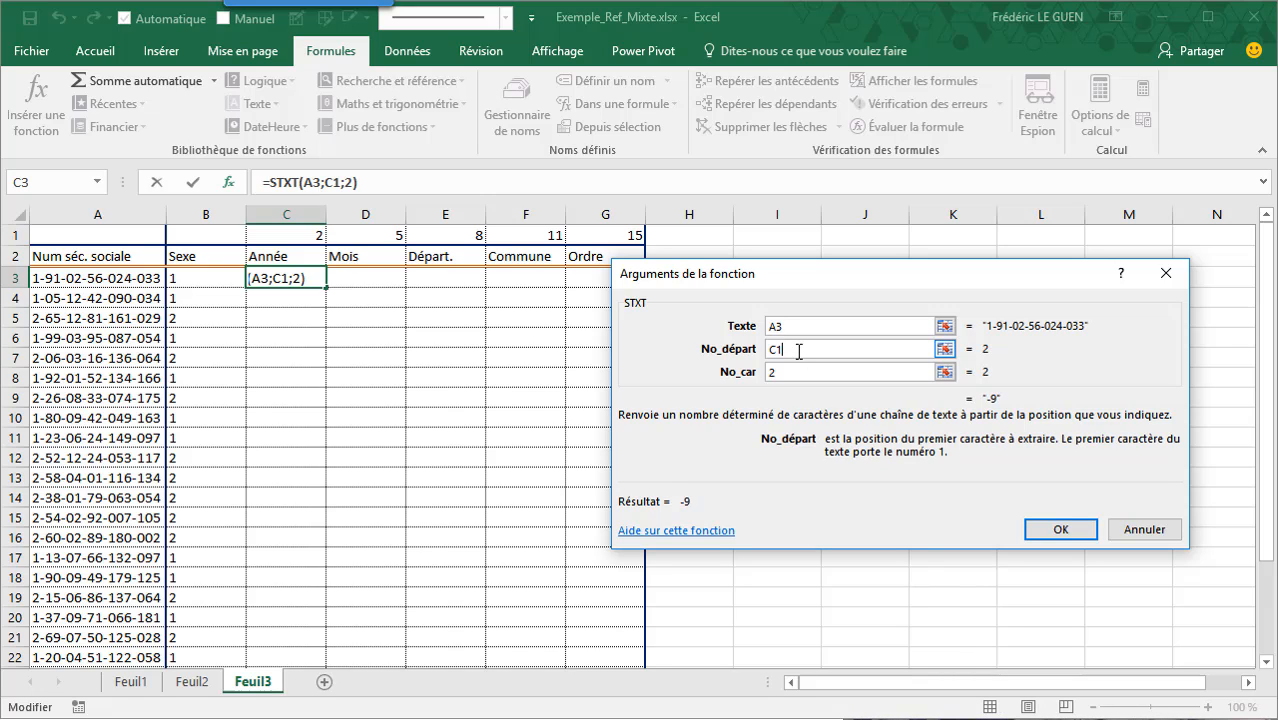
pyautogui.write('+1')
pyautogui.press('Return')
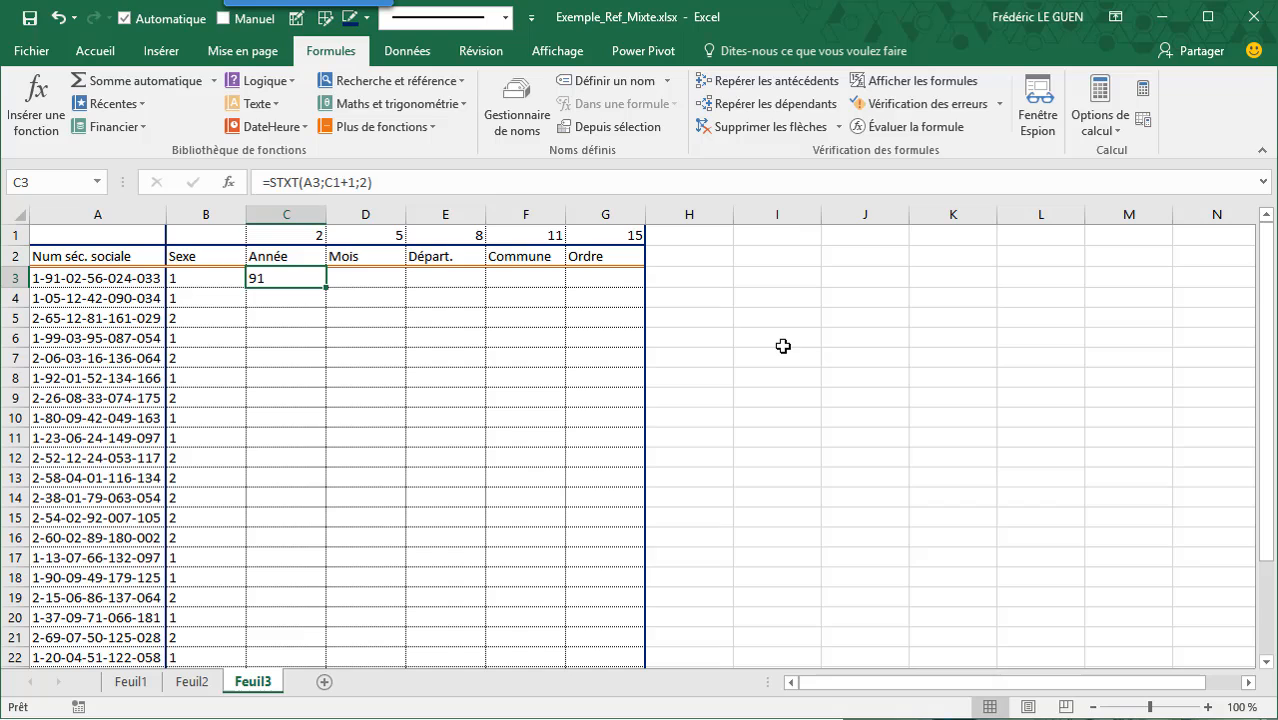
# - Try filling C3's formula down to C7 and inspect the references copied into C4
pyautogui.moveTo(326, 287); pyautogui.dragTo(324, 367)
pyautogui.click(298, 297)
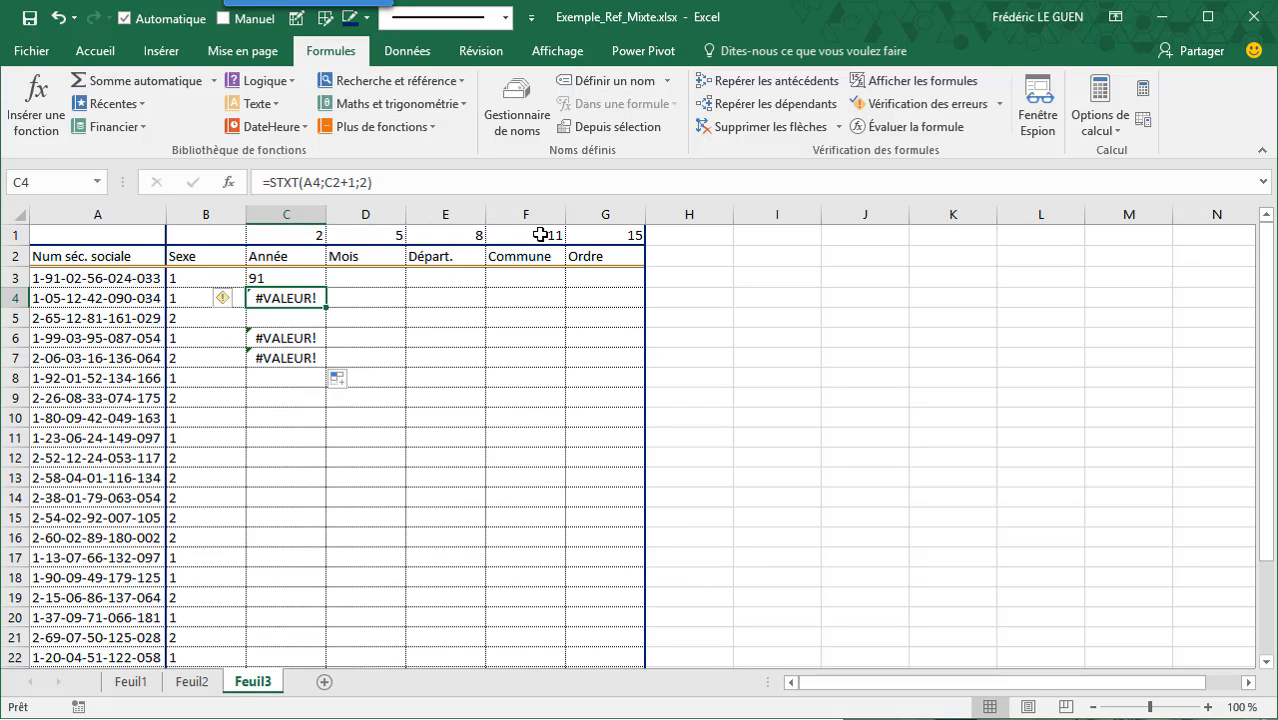
# - Change C1 to the mixed reference C$1 in C3's formula, and fill the formula down to C9
pyautogui.click(298, 276)
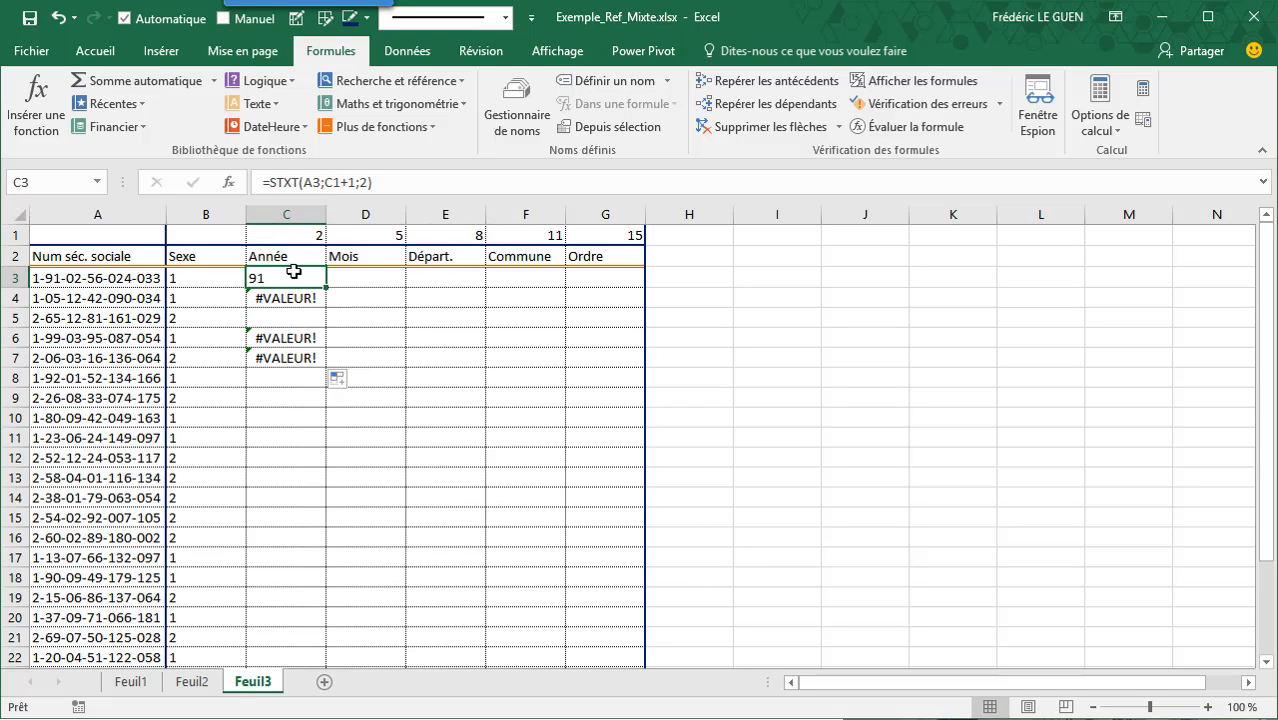
pyautogui.click(337, 182)
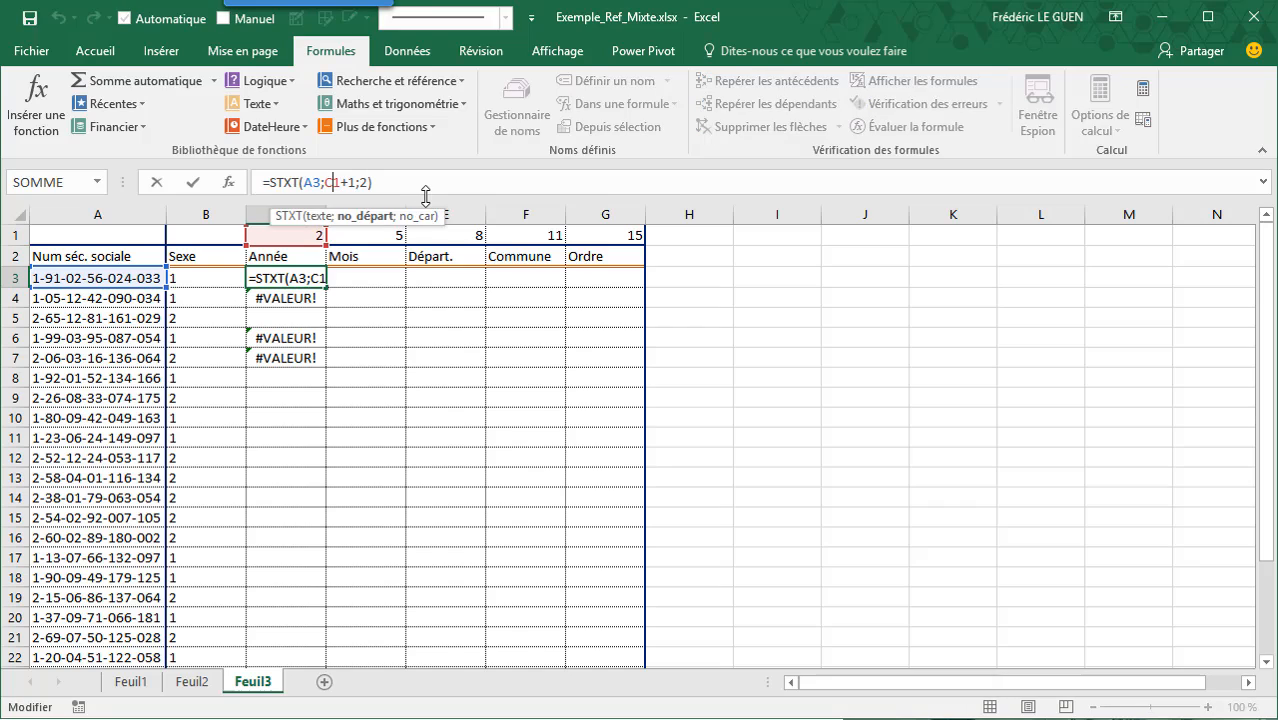
pyautogui.press('F4')
pyautogui.press('F4')
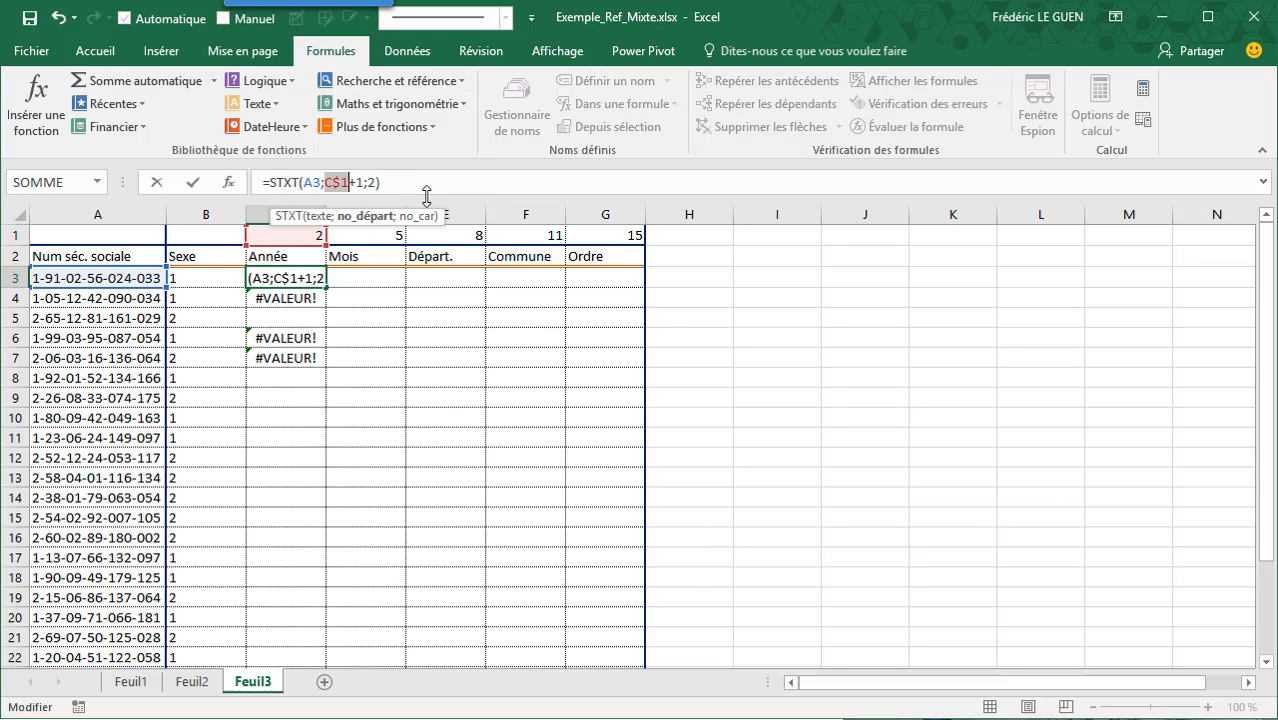
pyautogui.press('Return')
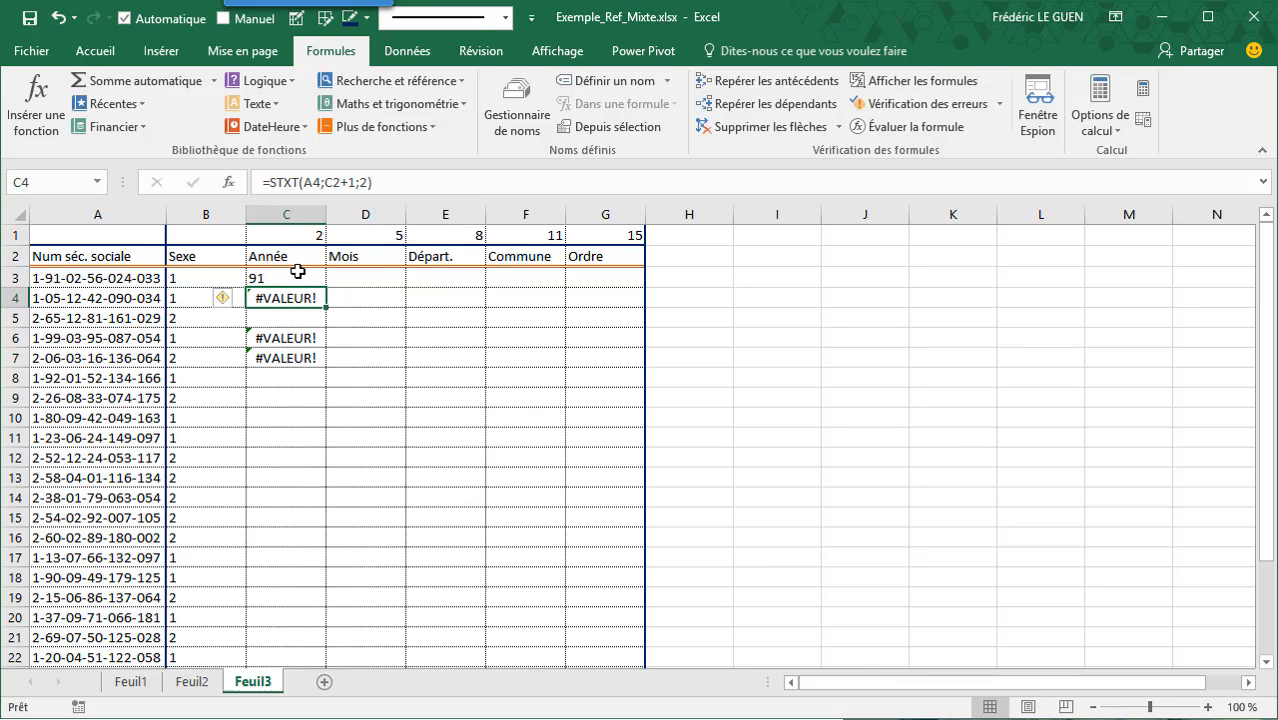
pyautogui.press('Up')
pyautogui.moveTo(330, 292); pyautogui.dragTo(310, 418)
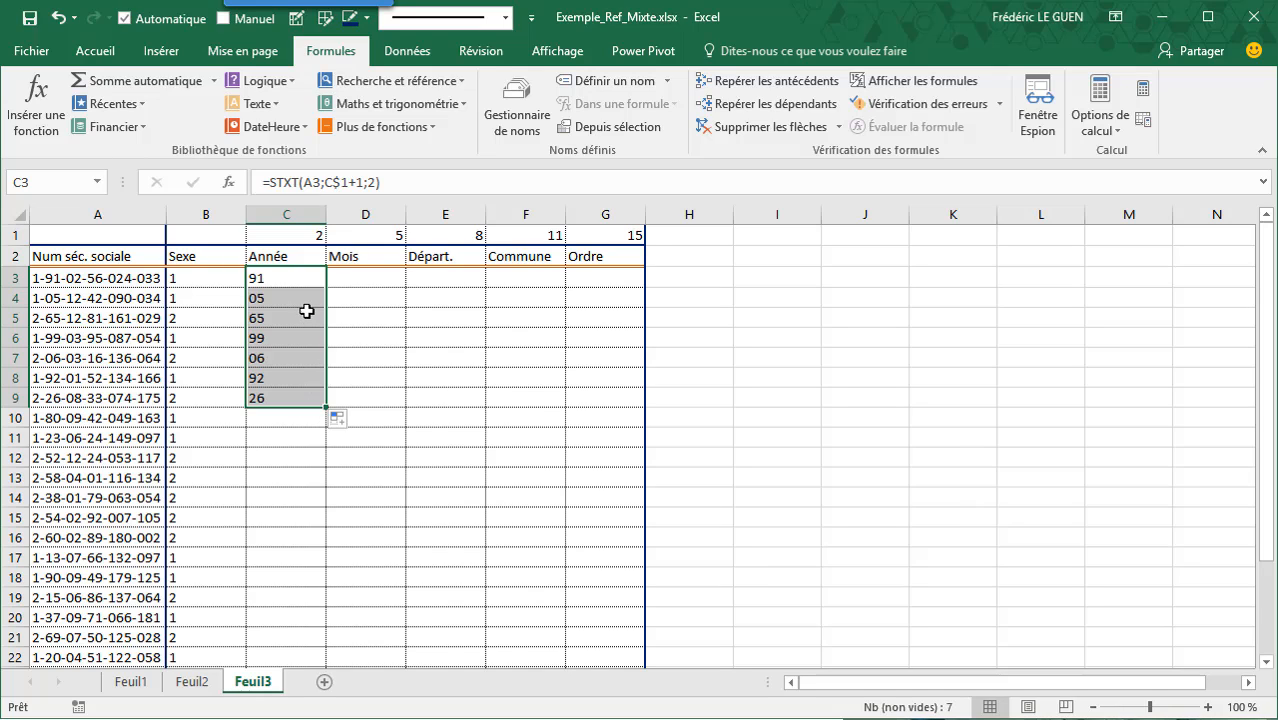
# - Try filling C3's formula across to E3 and inspect the references copied into D3
pyautogui.click(308, 278)
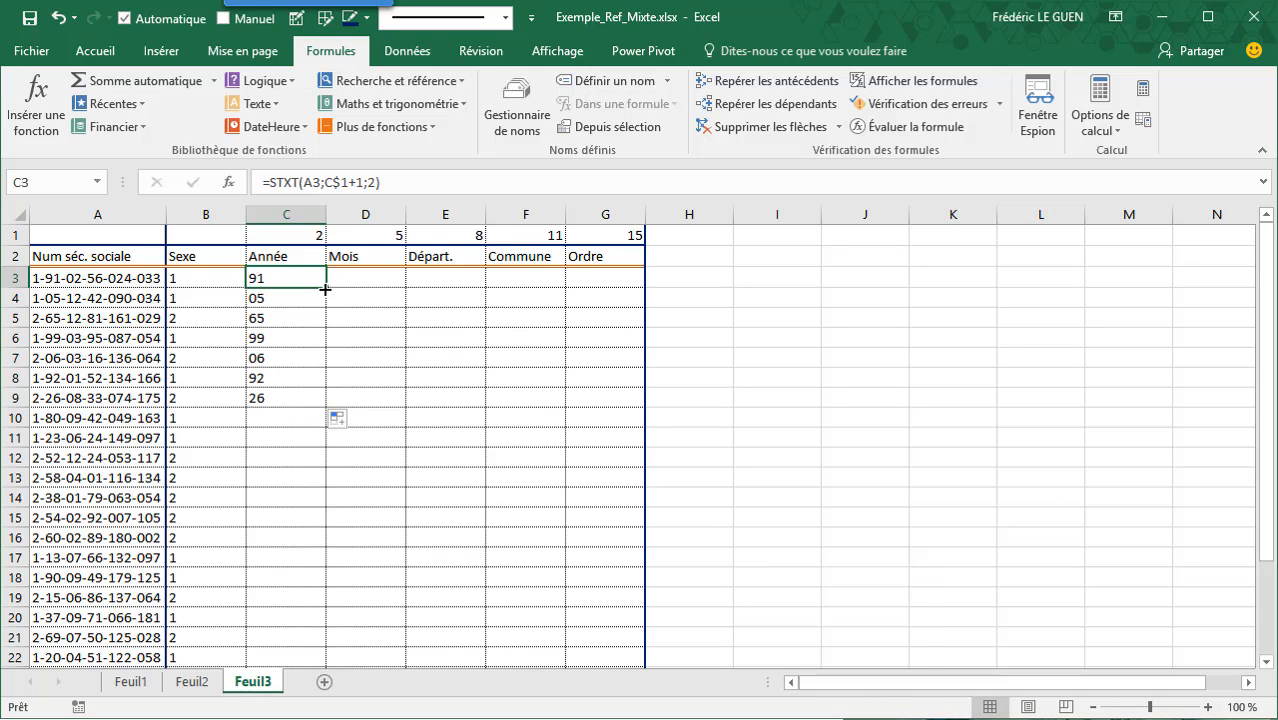
pyautogui.moveTo(325, 289); pyautogui.dragTo(453, 288)
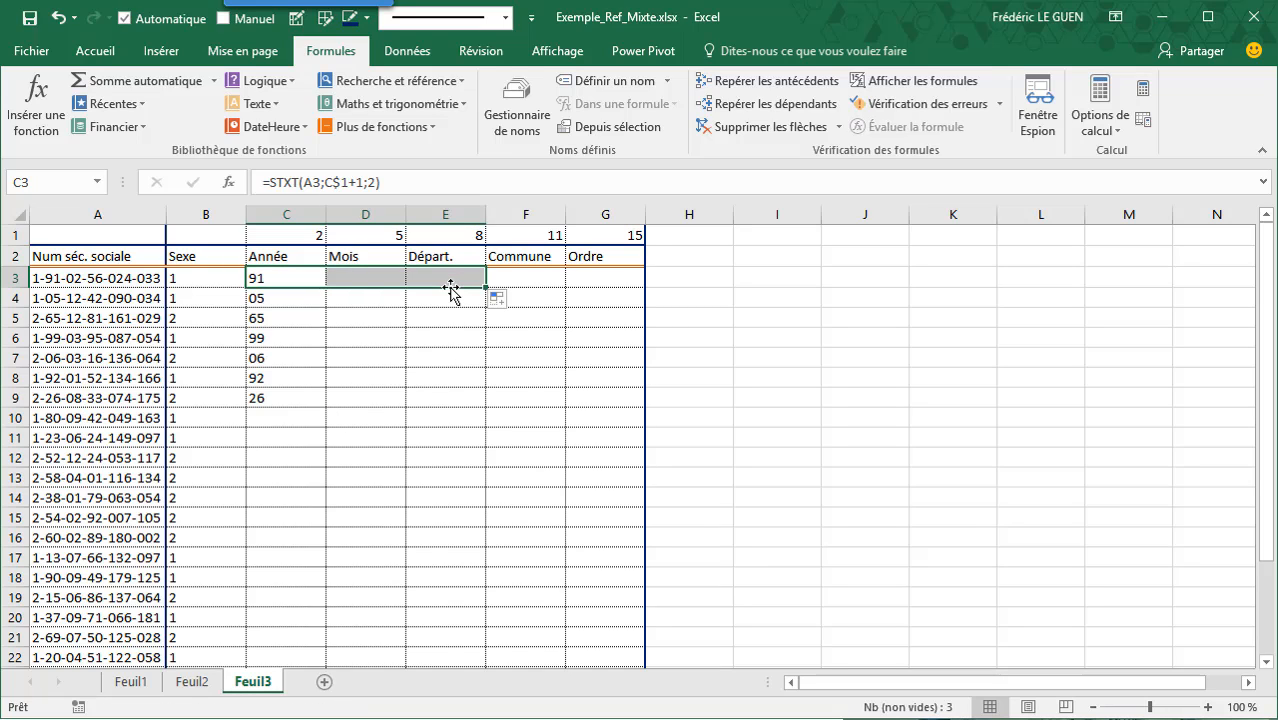
pyautogui.click(389, 280)
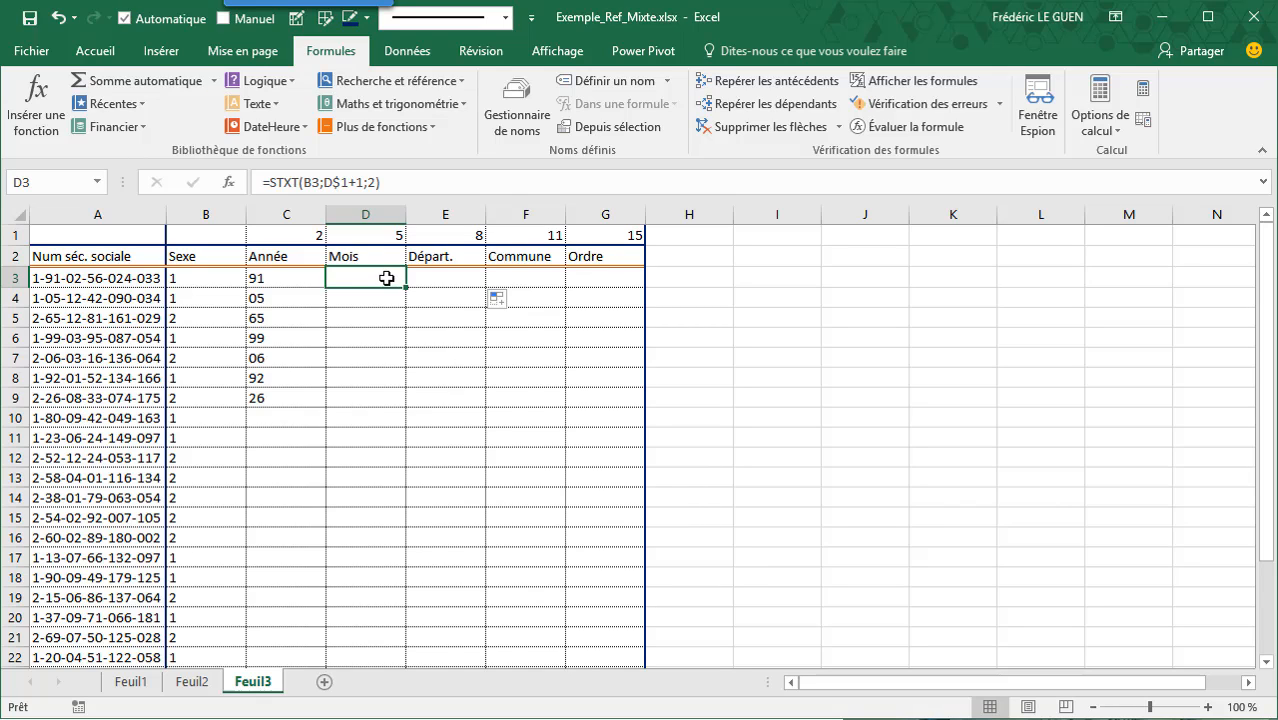
# - Change A3 to the mixed reference $A3 in C3's formula, validate =STXT($A3;C$1+1;2) and reselect the cell
pyautogui.click(281, 283)
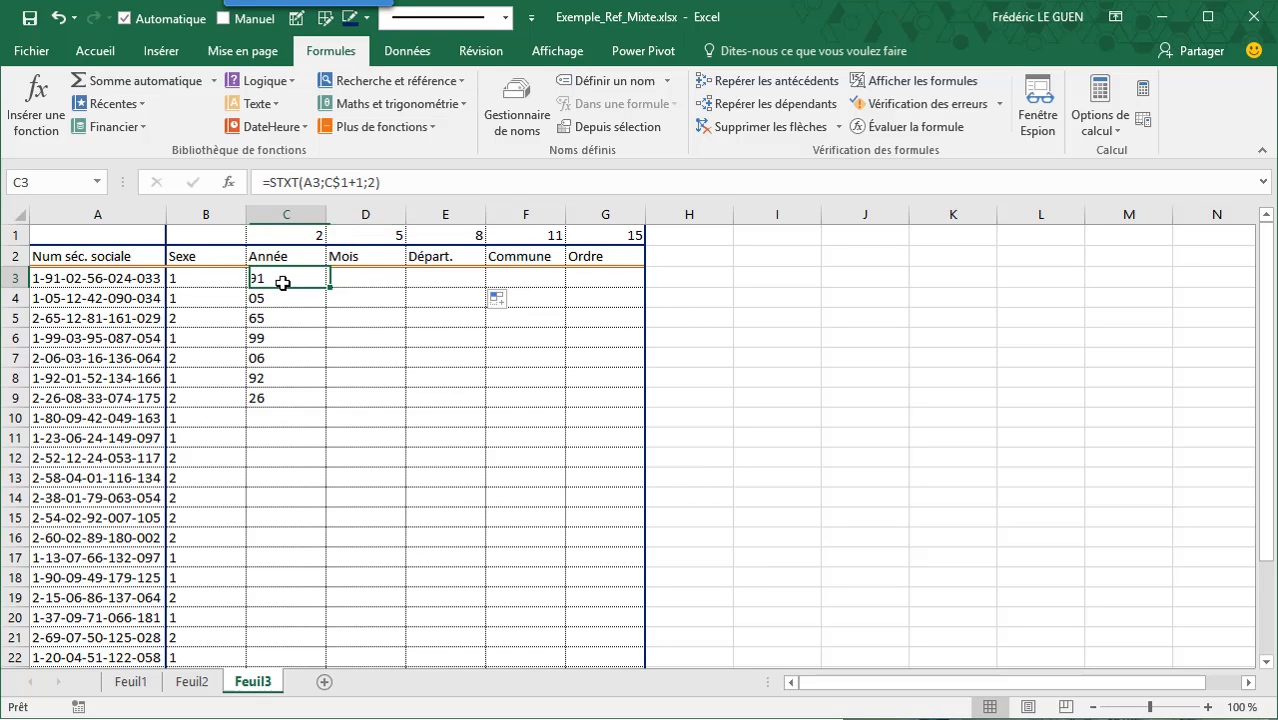
pyautogui.click(313, 184)
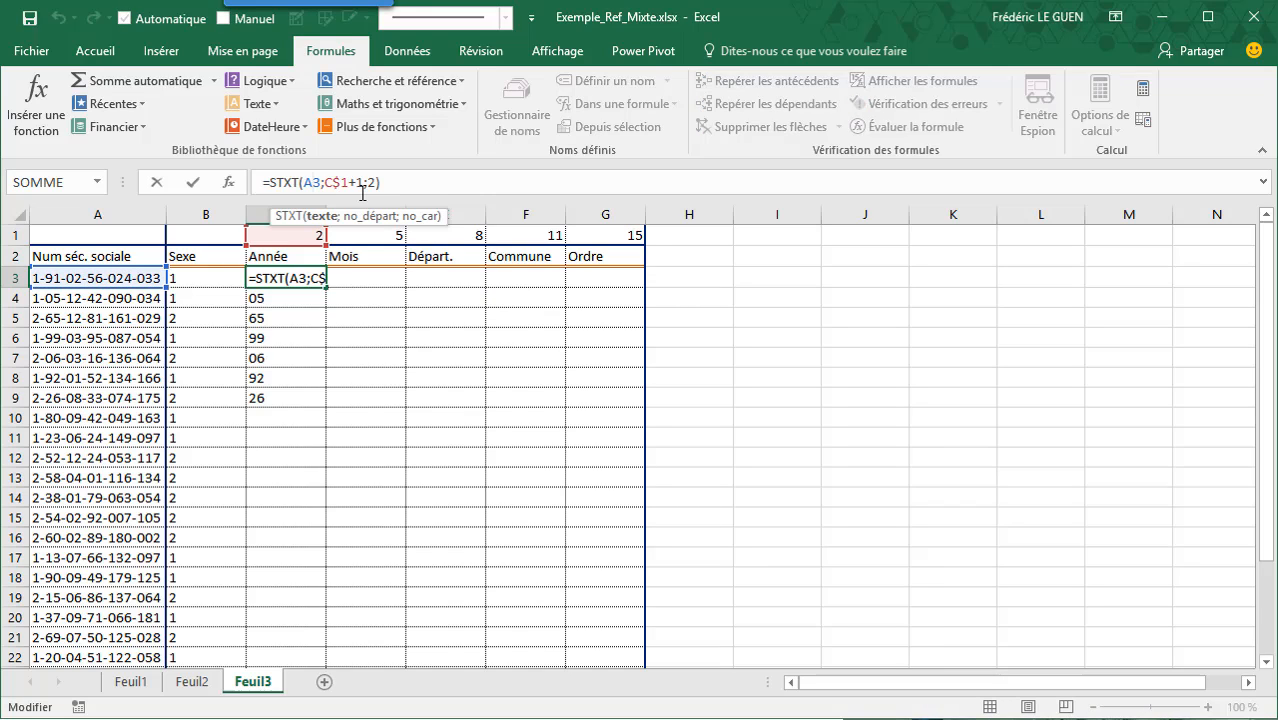
pyautogui.press('F4')
pyautogui.press('F4')
pyautogui.press('F4')
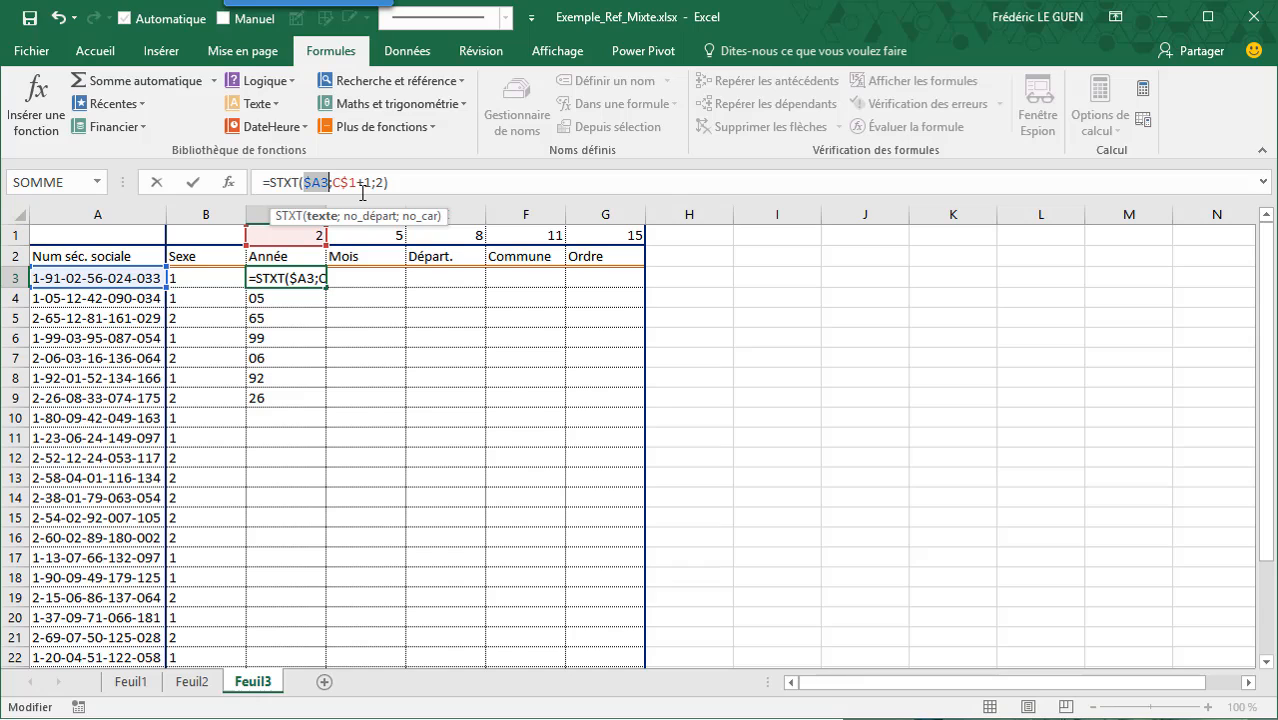
pyautogui.press('Return')
pyautogui.click(290, 278)
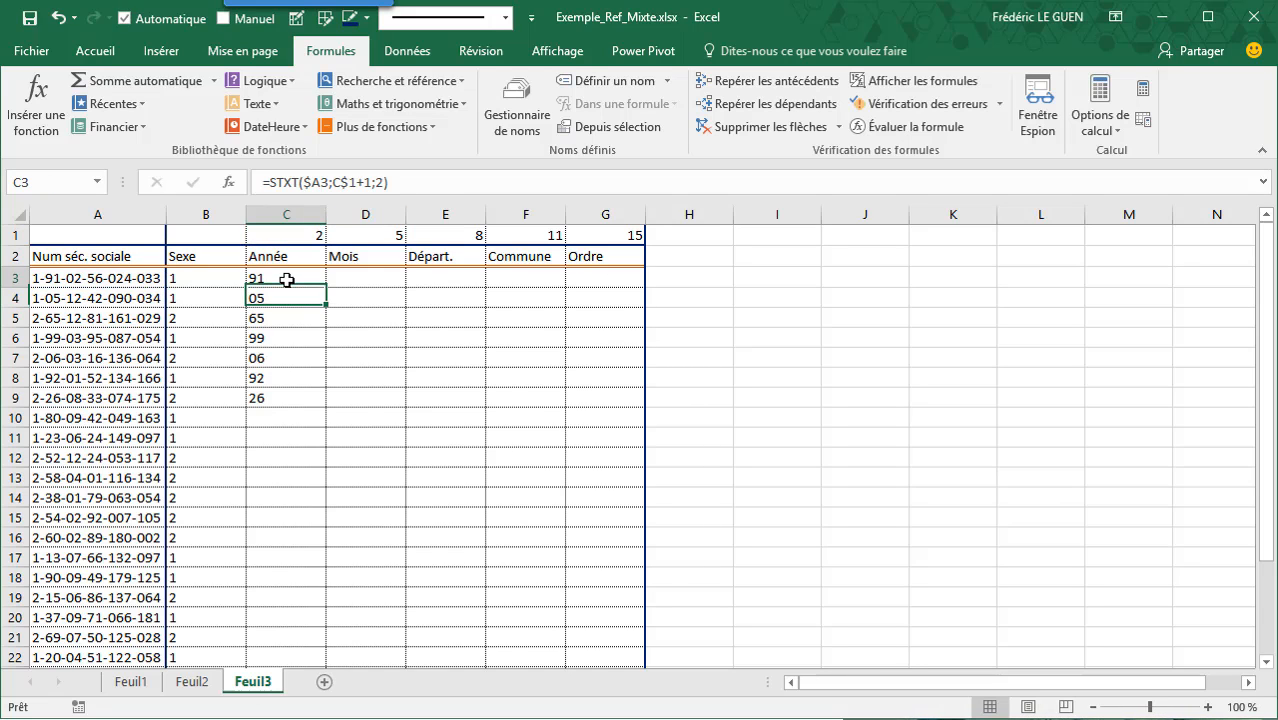
# - Copy C3's formula =STXT($A3;C$1+1;2) and paste it into C3:G21 with Paste Special, using the Formules option
pyautogui.moveTo(326, 287); pyautogui.dragTo(556, 288)
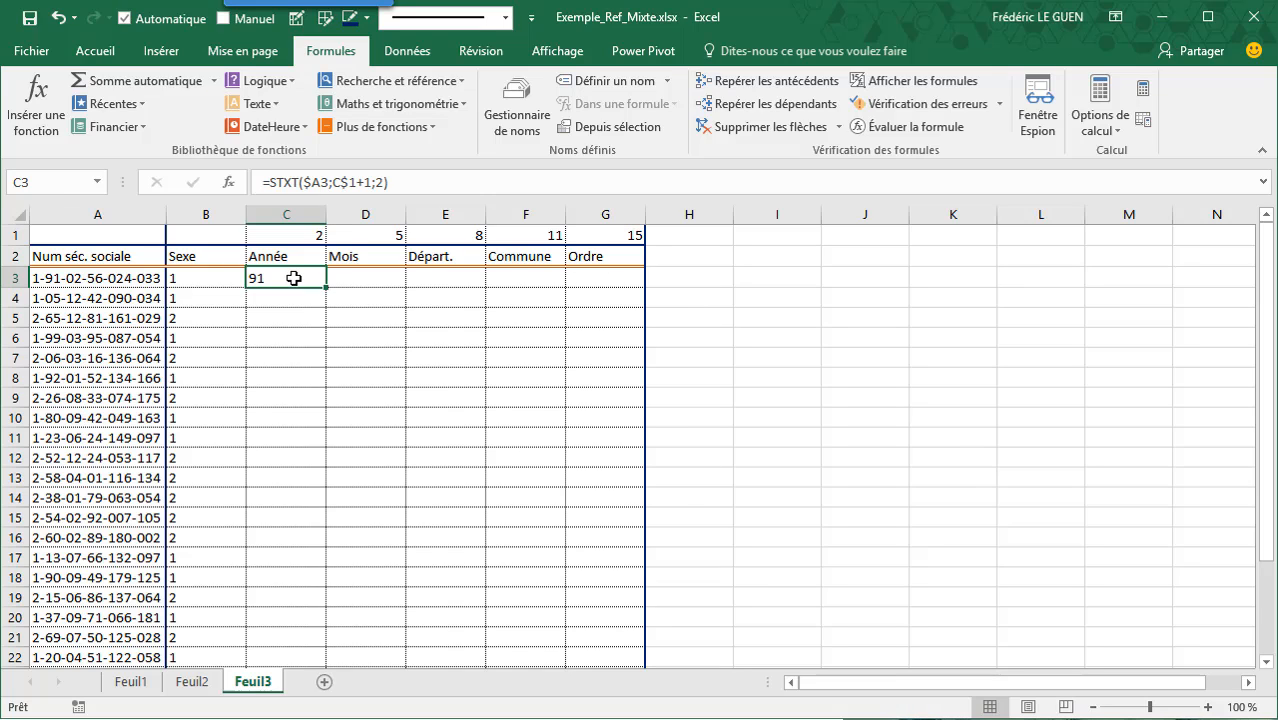
pyautogui.hotkey('ctrl', 'c')
pyautogui.moveTo(293, 278); pyautogui.dragTo(580, 628)
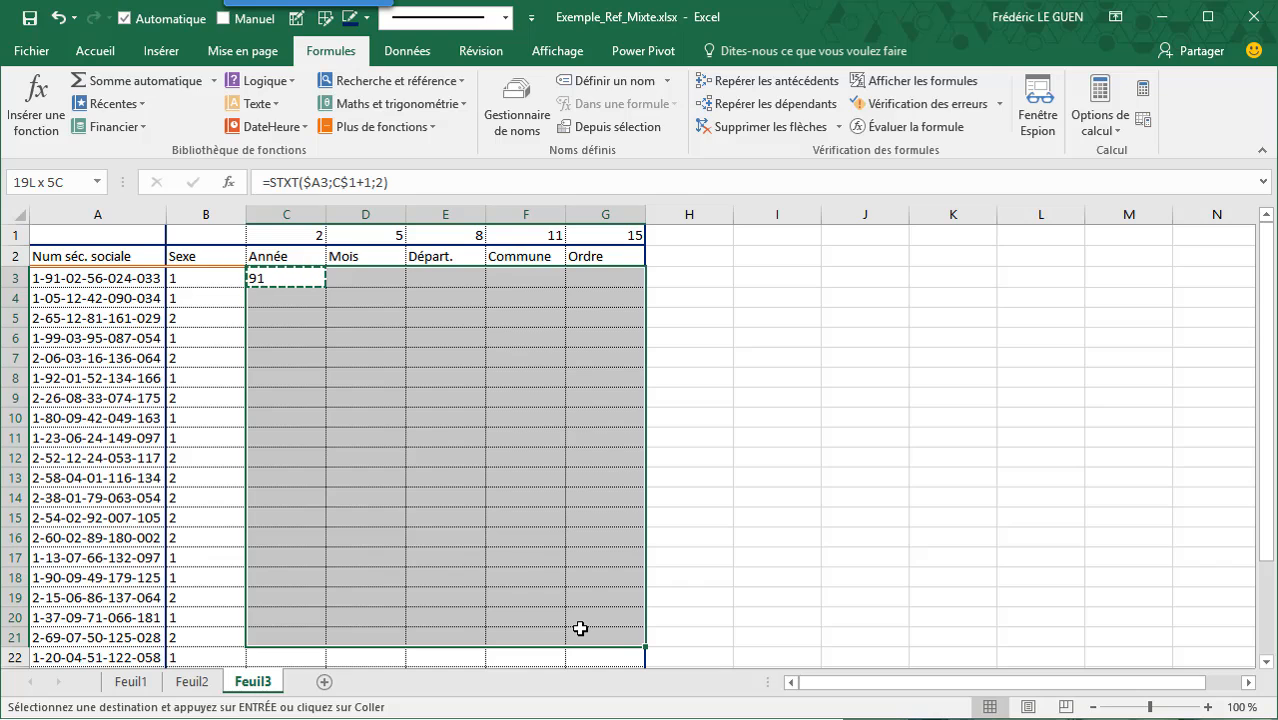
pyautogui.hotkey('ctrl', 'alt', 'v')
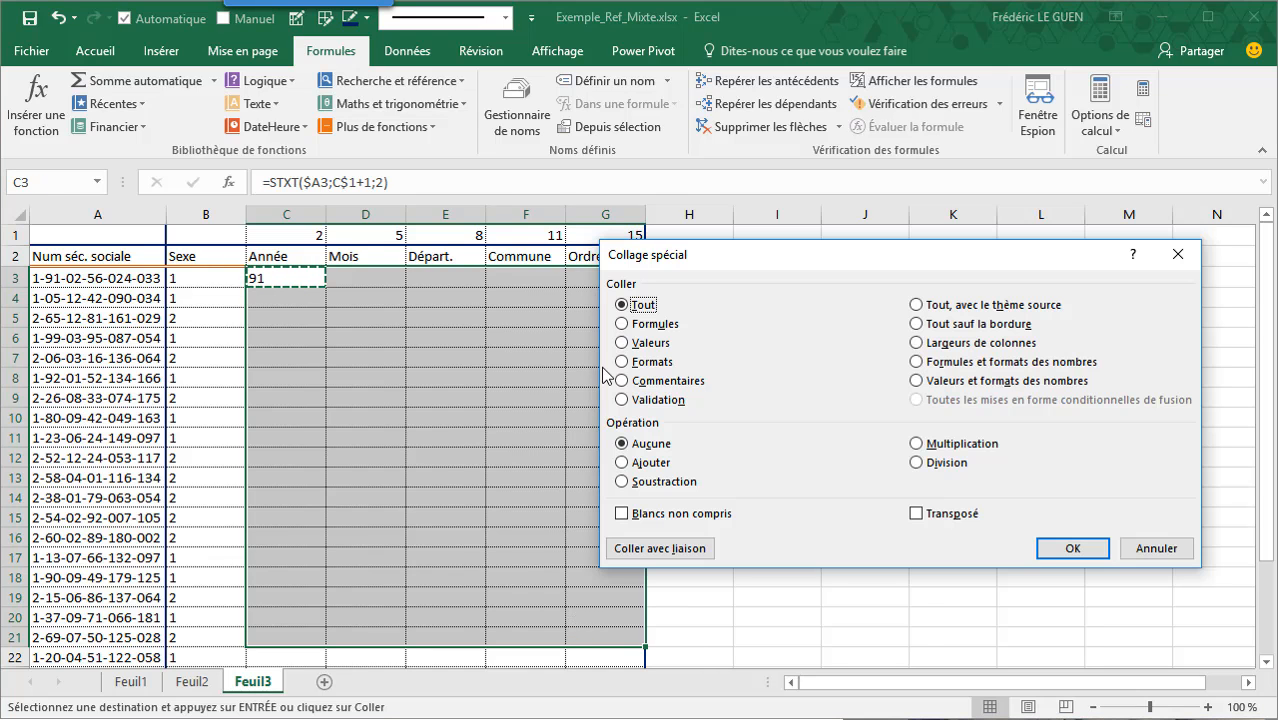
pyautogui.click(622, 324)
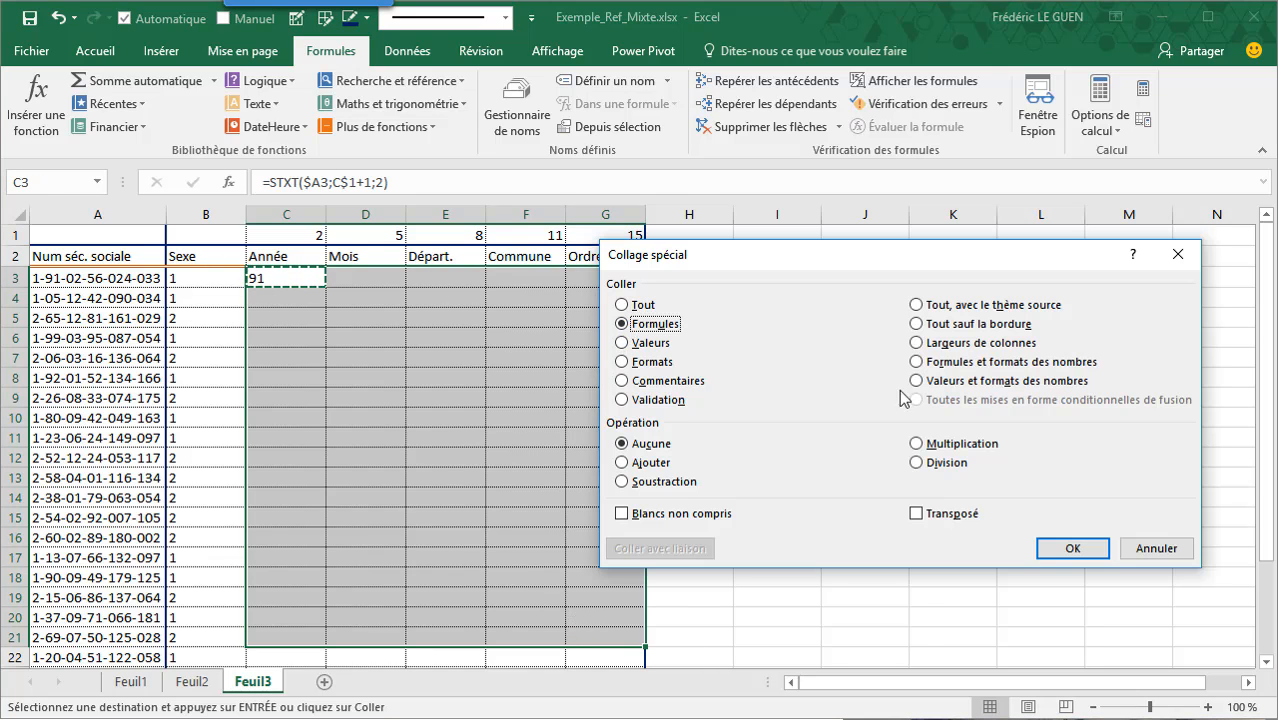
pyautogui.click(1068, 549)
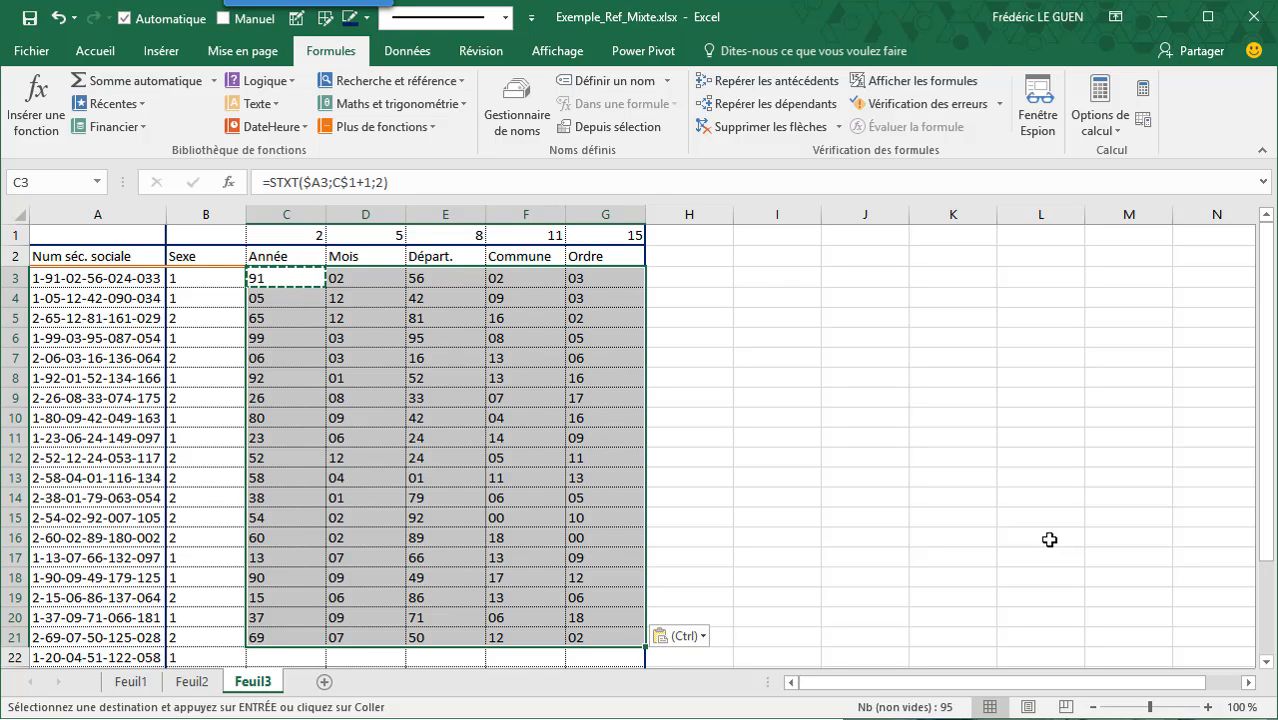
pyautogui.press('Escape')
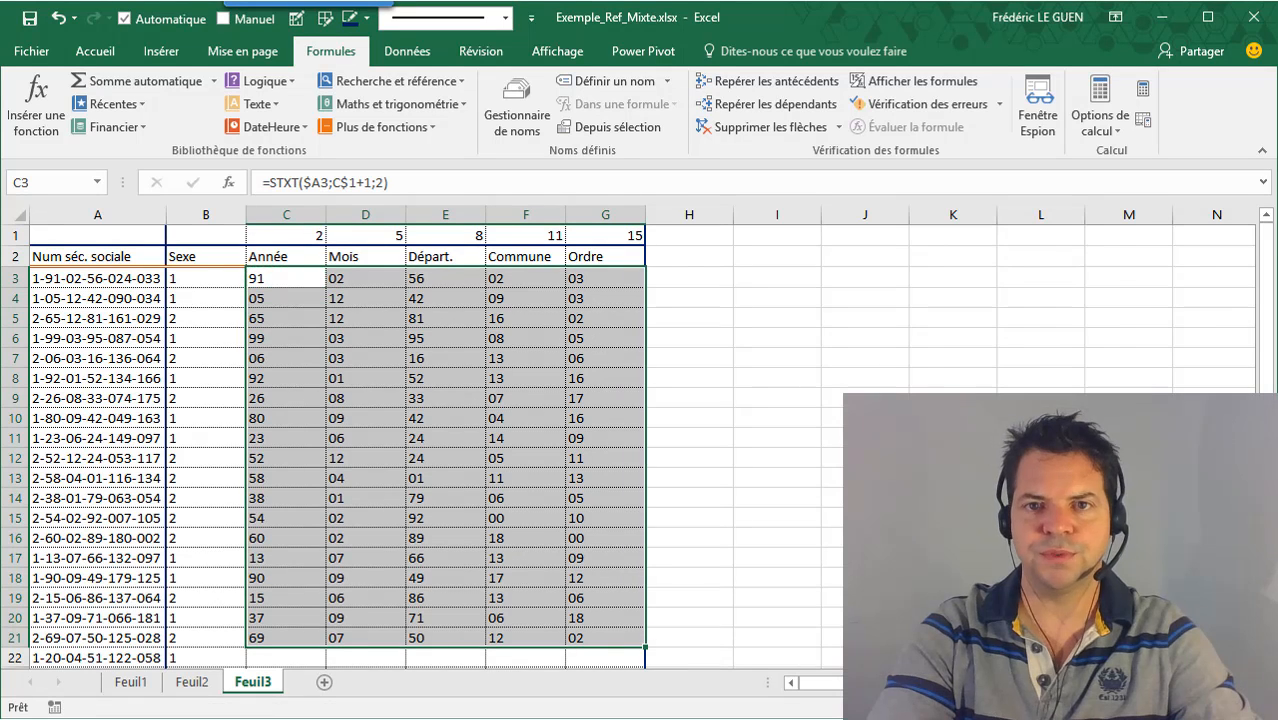